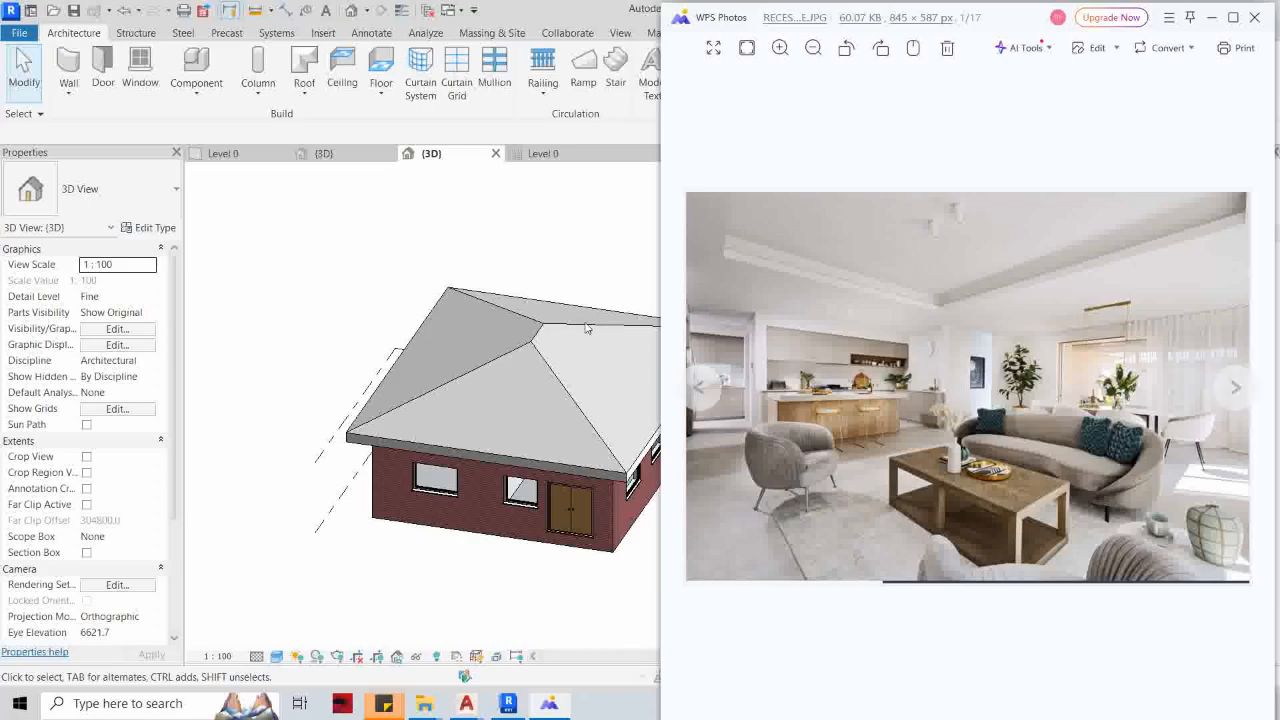
Step: Switch to Revit, look over the Level 0 floor plan, and open the Level 0 ceiling plan
left_click(588, 231)
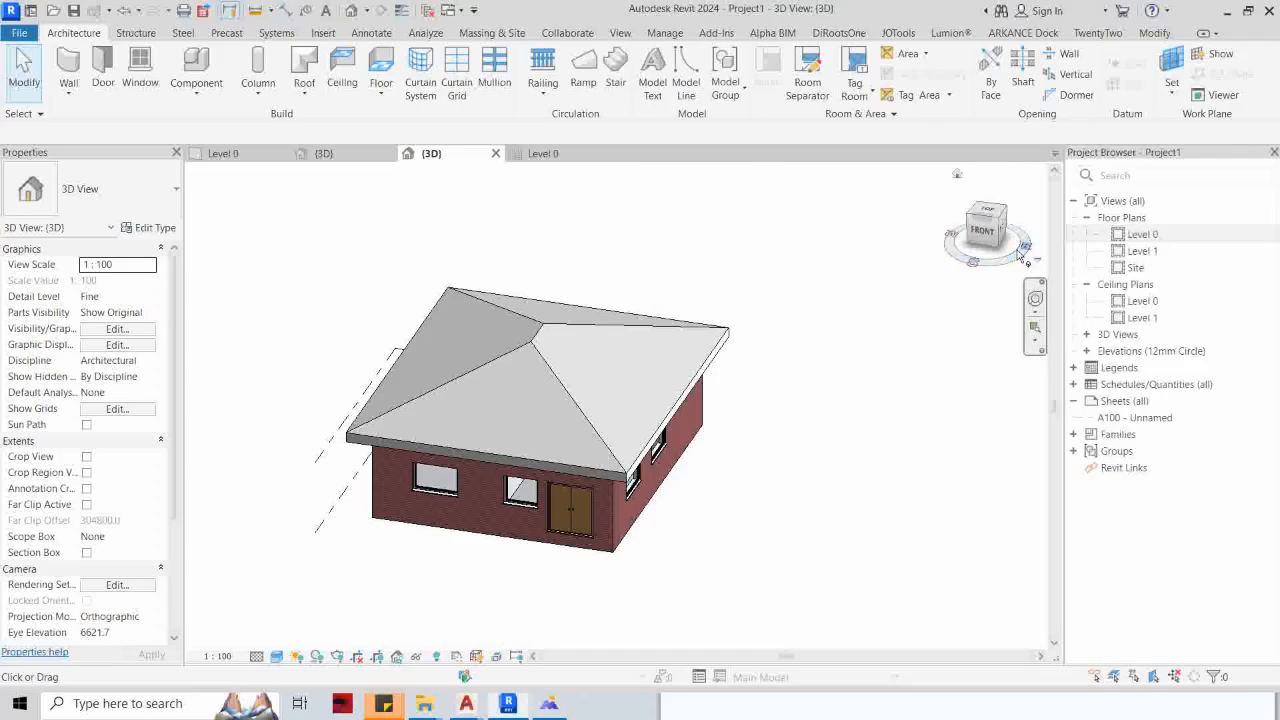
double_click(1130, 234)
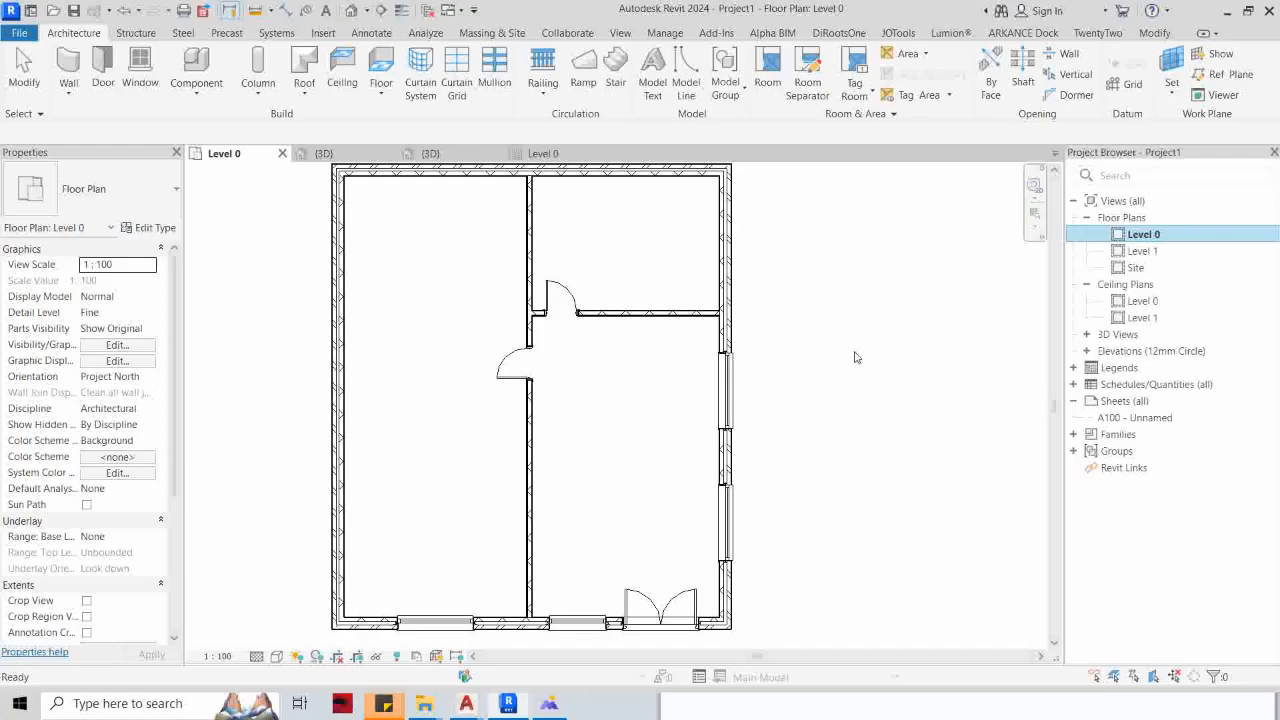
scroll(855, 356, "down", 1)
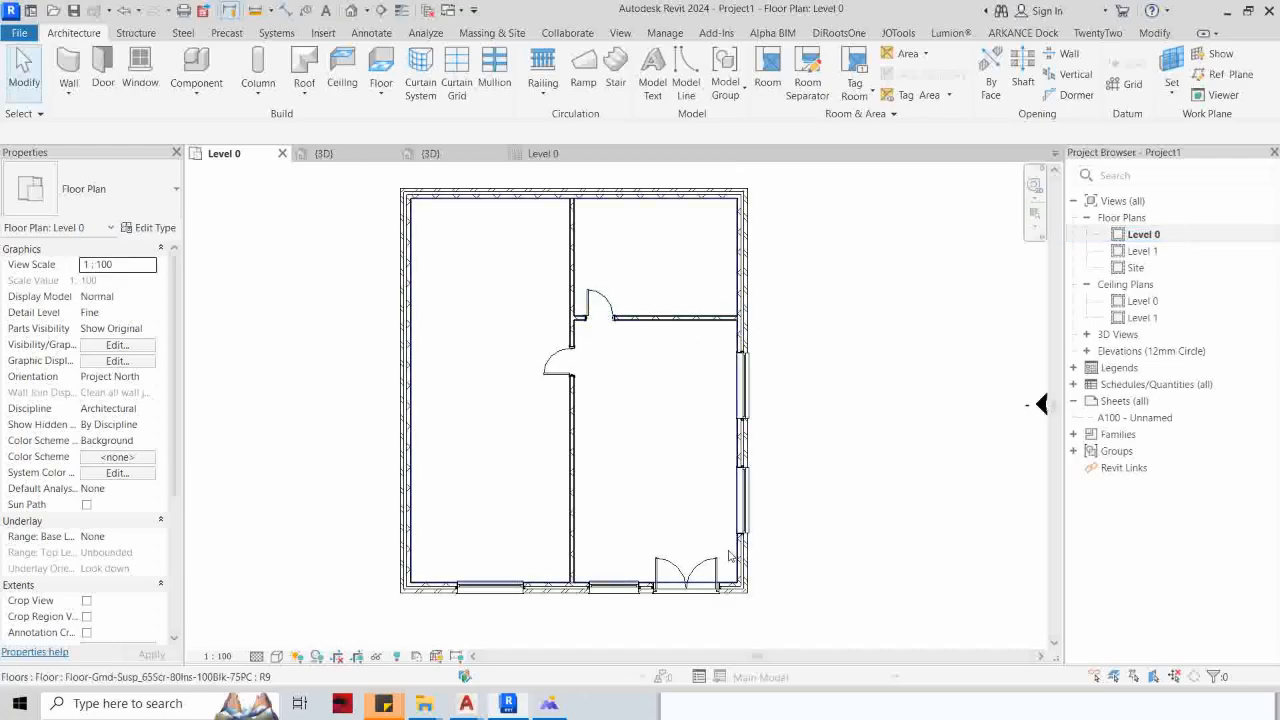
scroll(728, 543, "up", 1)
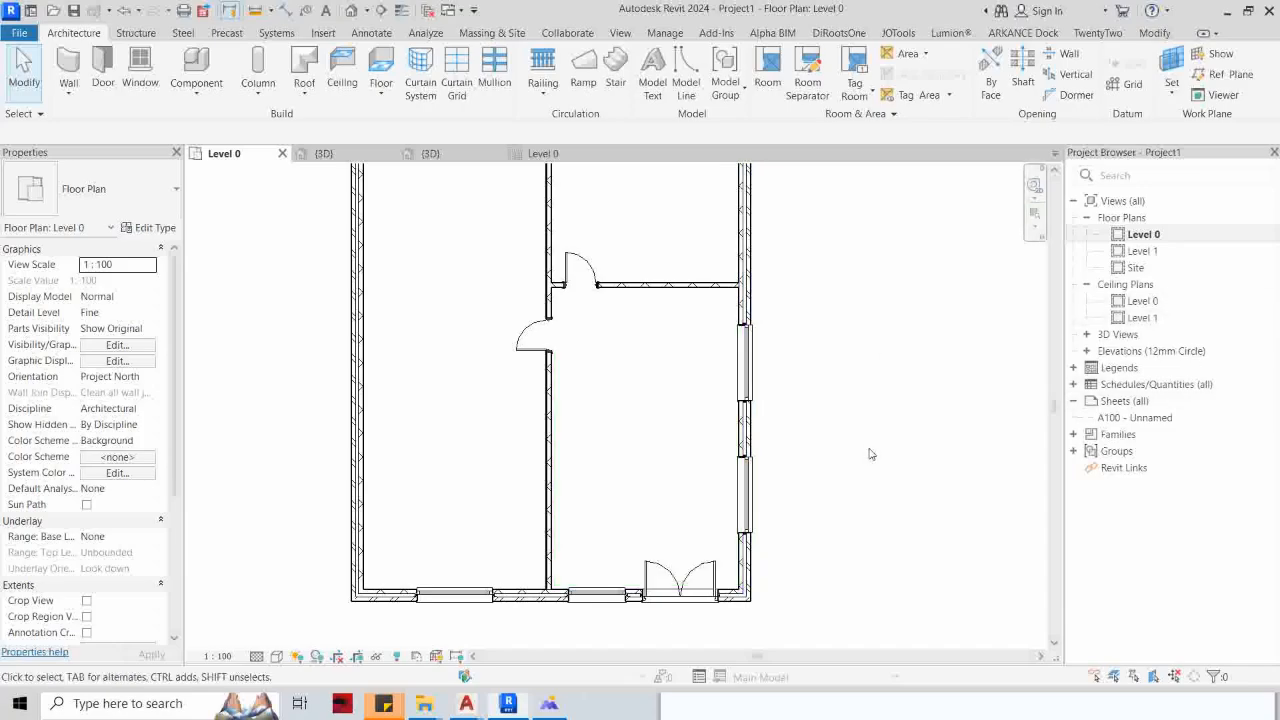
double_click(1168, 302)
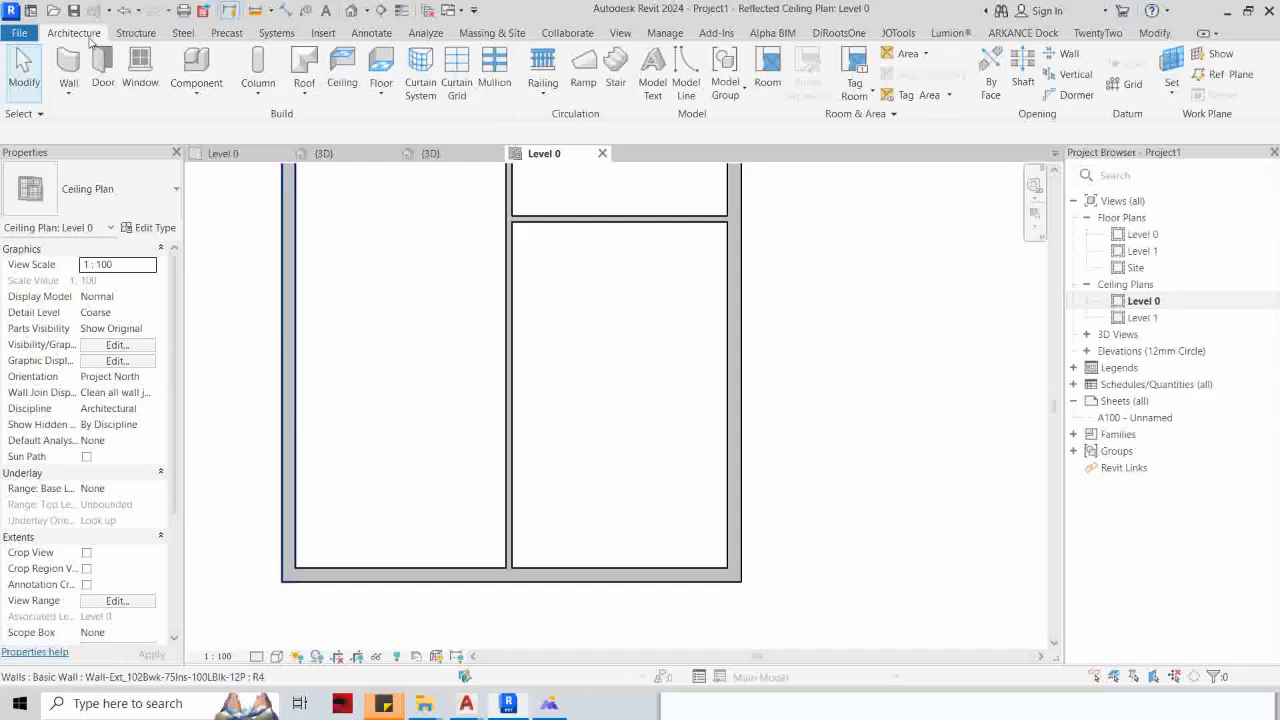
Step: Start a new ceiling of the compound type Ceiling 01 and review its type properties and layer structure
left_click(343, 66)
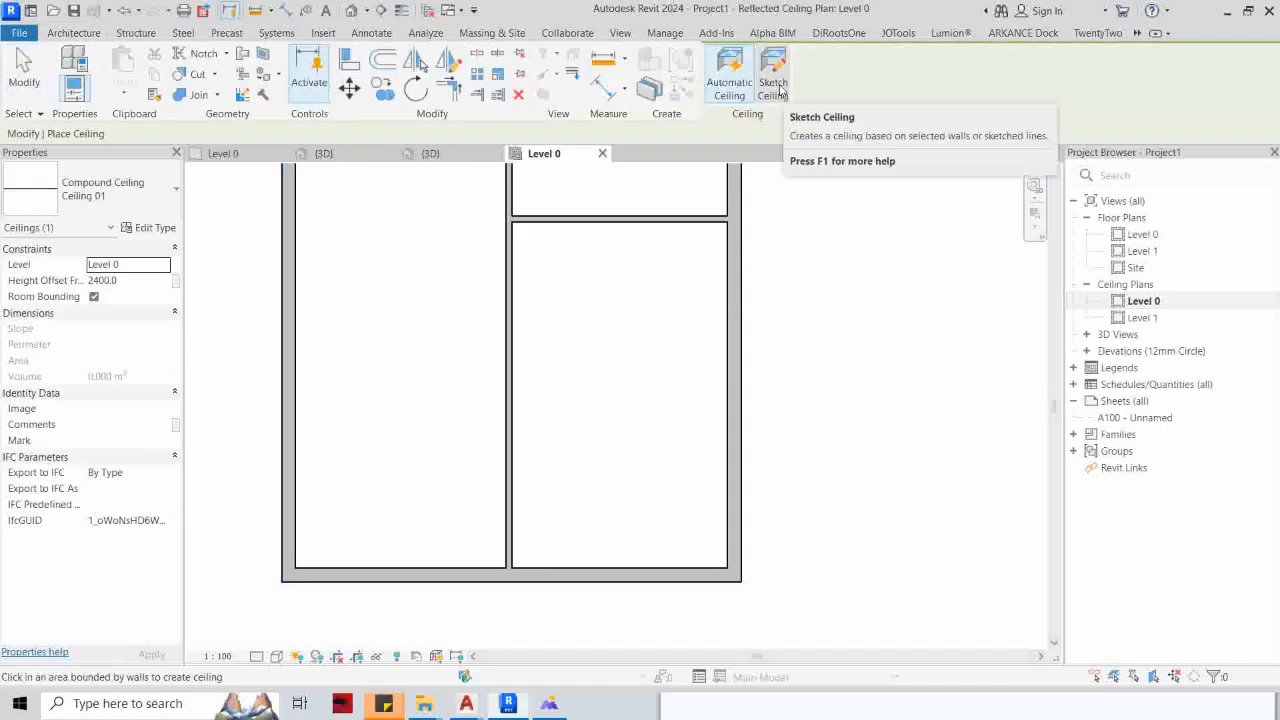
left_click(155, 228)
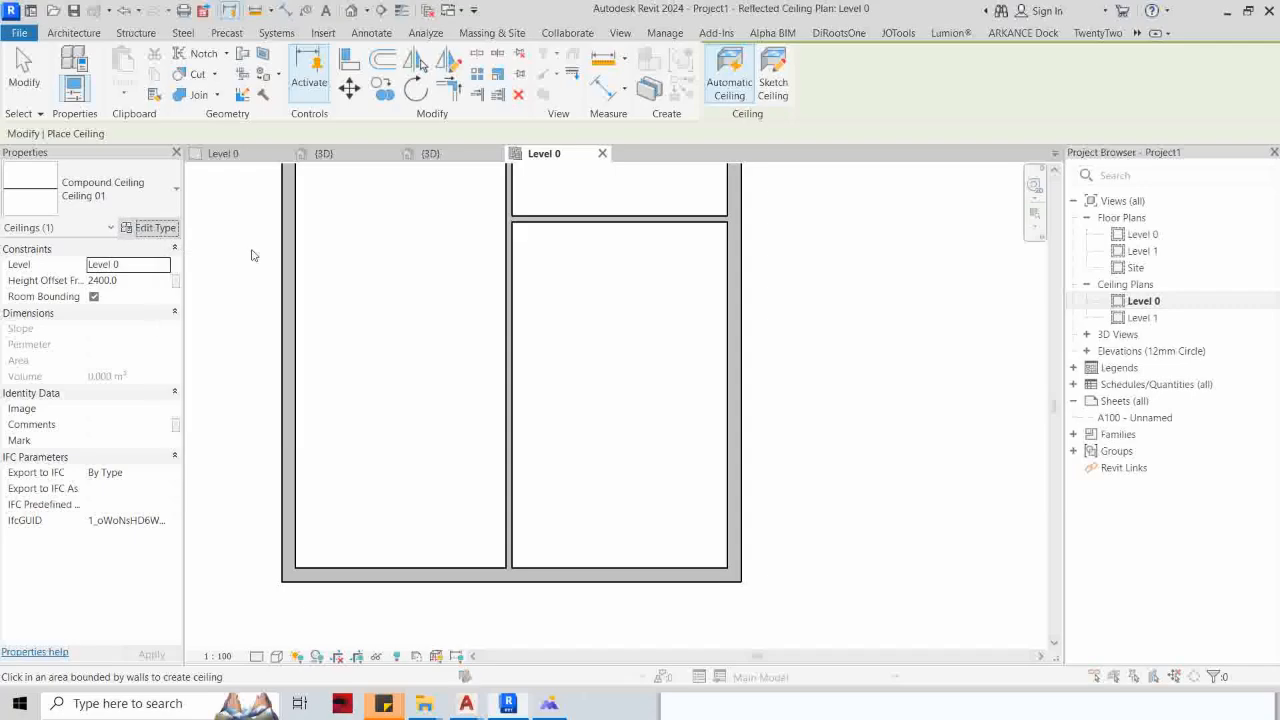
left_click(563, 150)
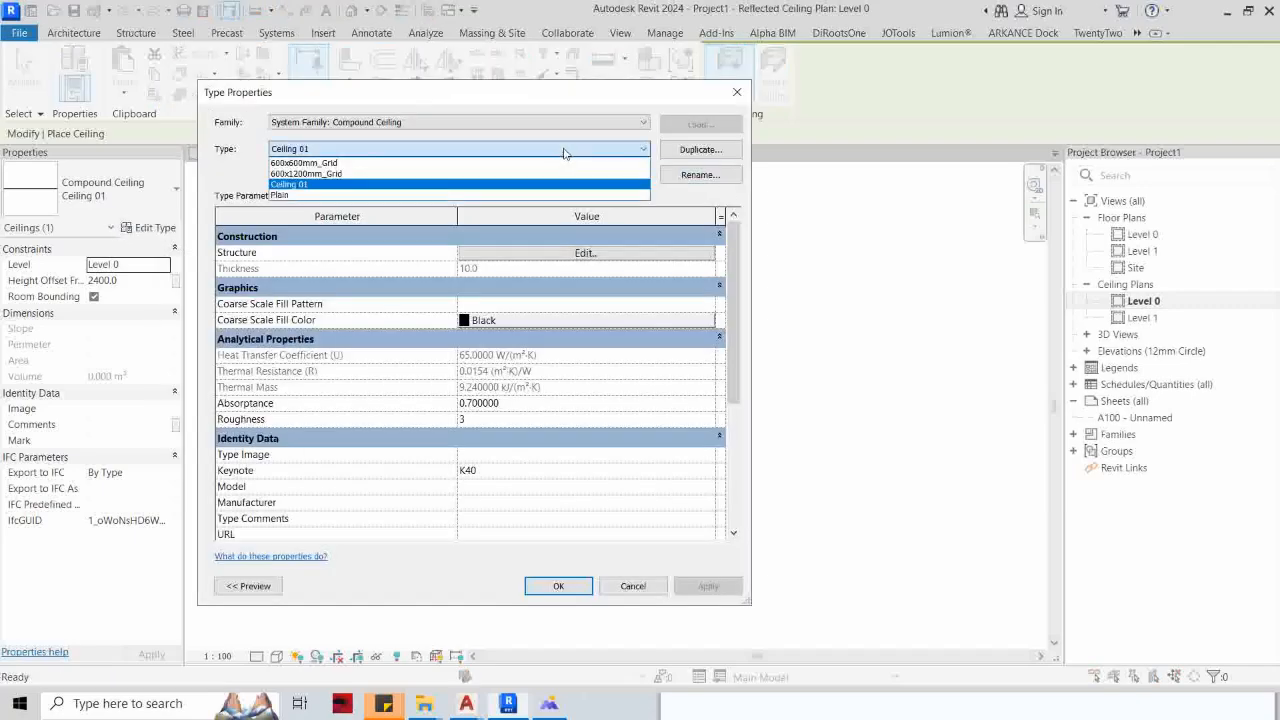
left_click(565, 150)
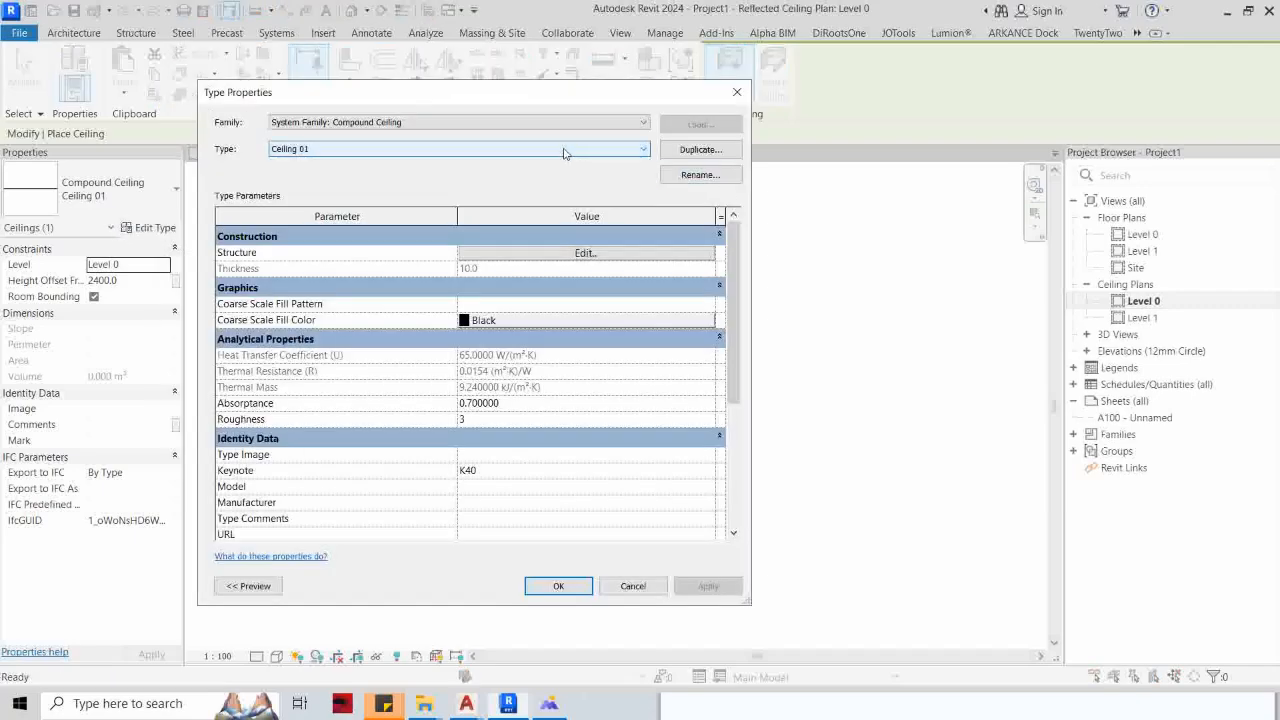
left_click(629, 260)
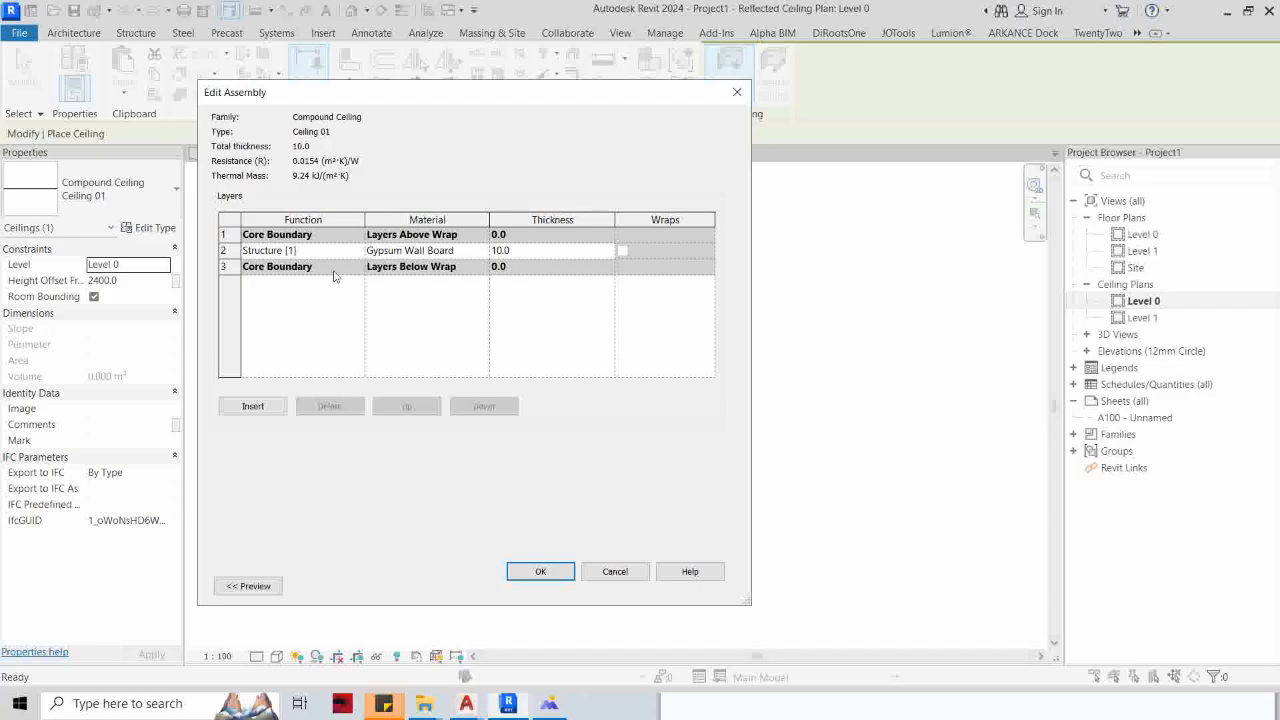
left_click(737, 92)
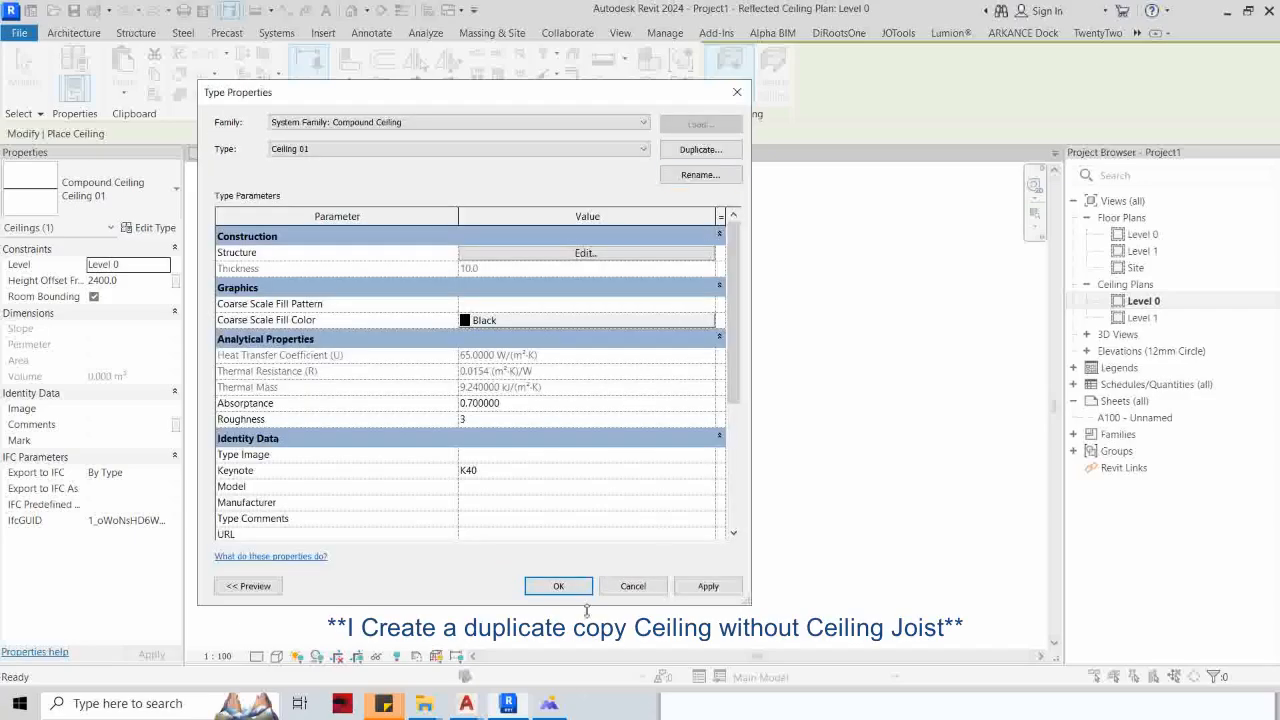
left_click(558, 586)
Step: Sketch the ceiling's outer rectangular boundary corner to corner along the inner wall faces of the lower-right room
mouse_move(786, 208)
middle_mouse_down()
mouse_move(760, 223)
mouse_move(717, 220)
middle_mouse_up()
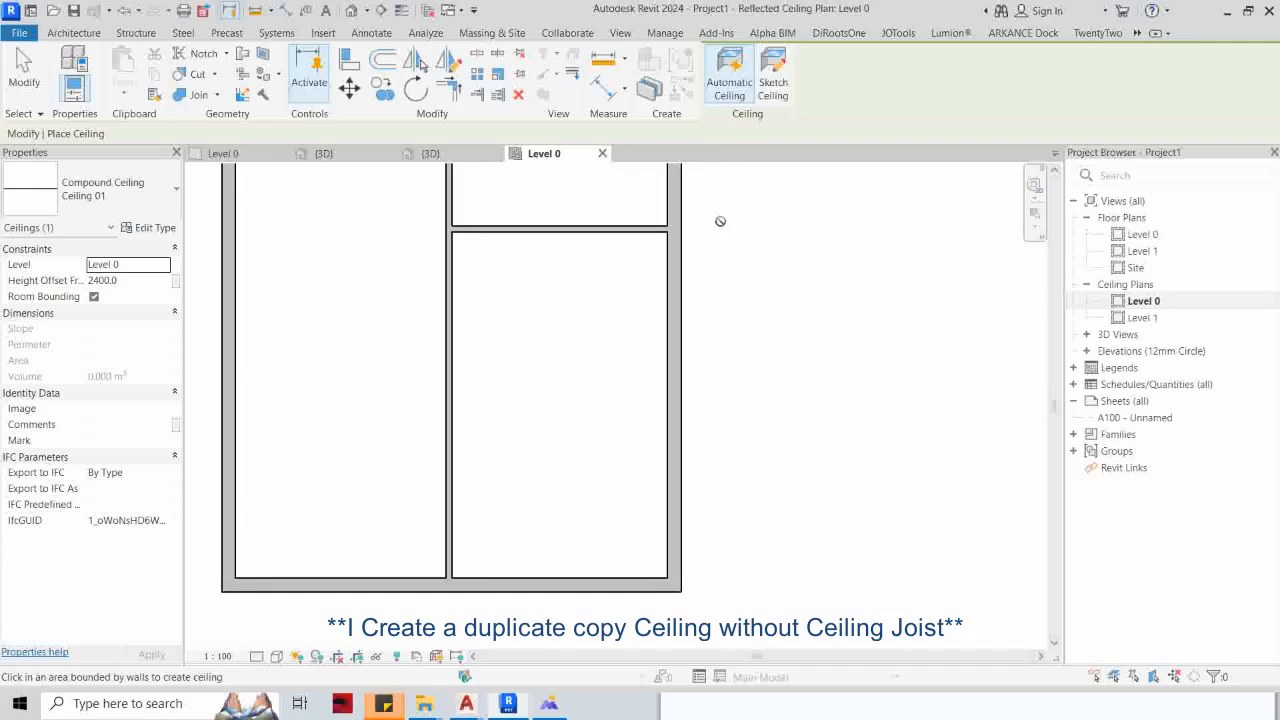
left_click(777, 74)
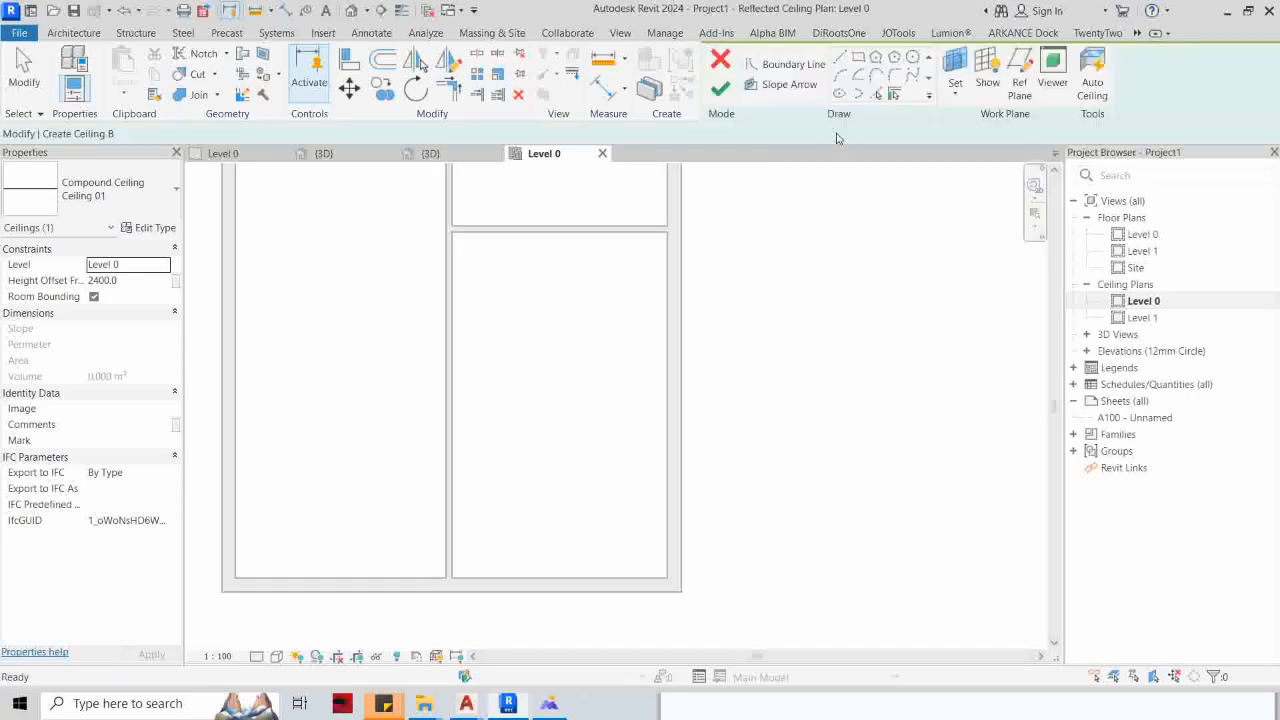
left_click(858, 62)
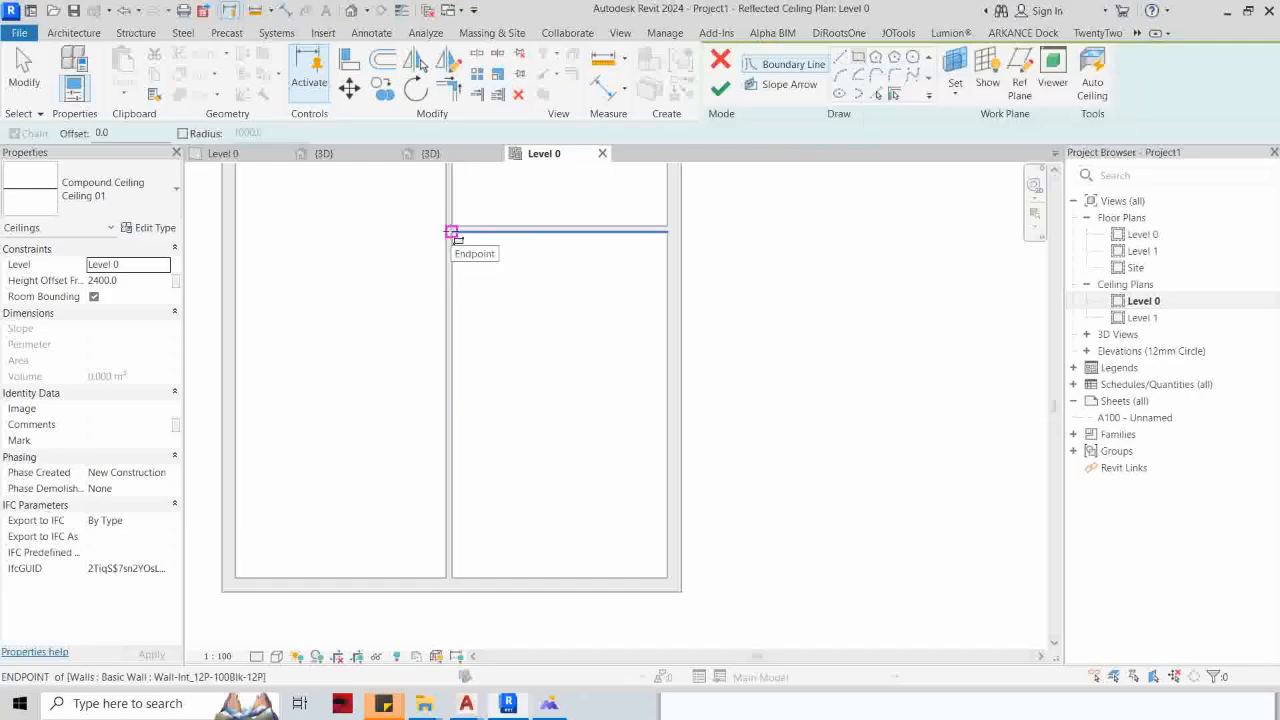
left_click(452, 232)
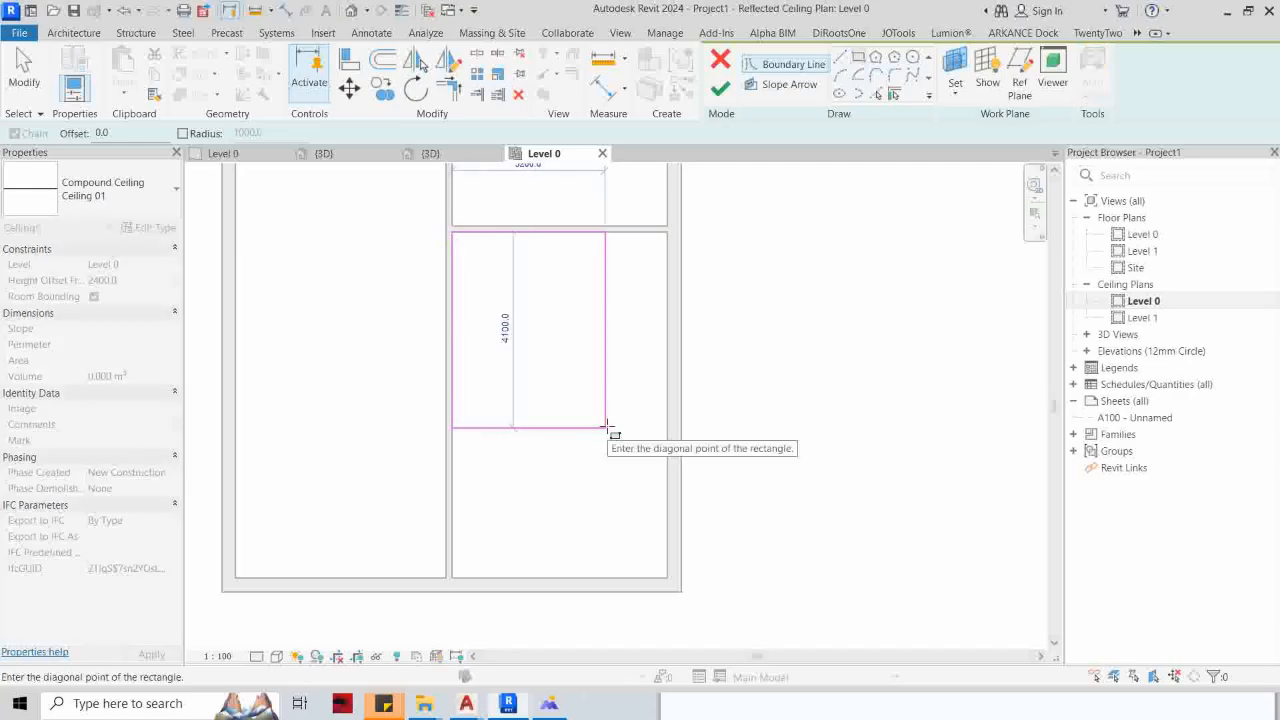
left_click(667, 578)
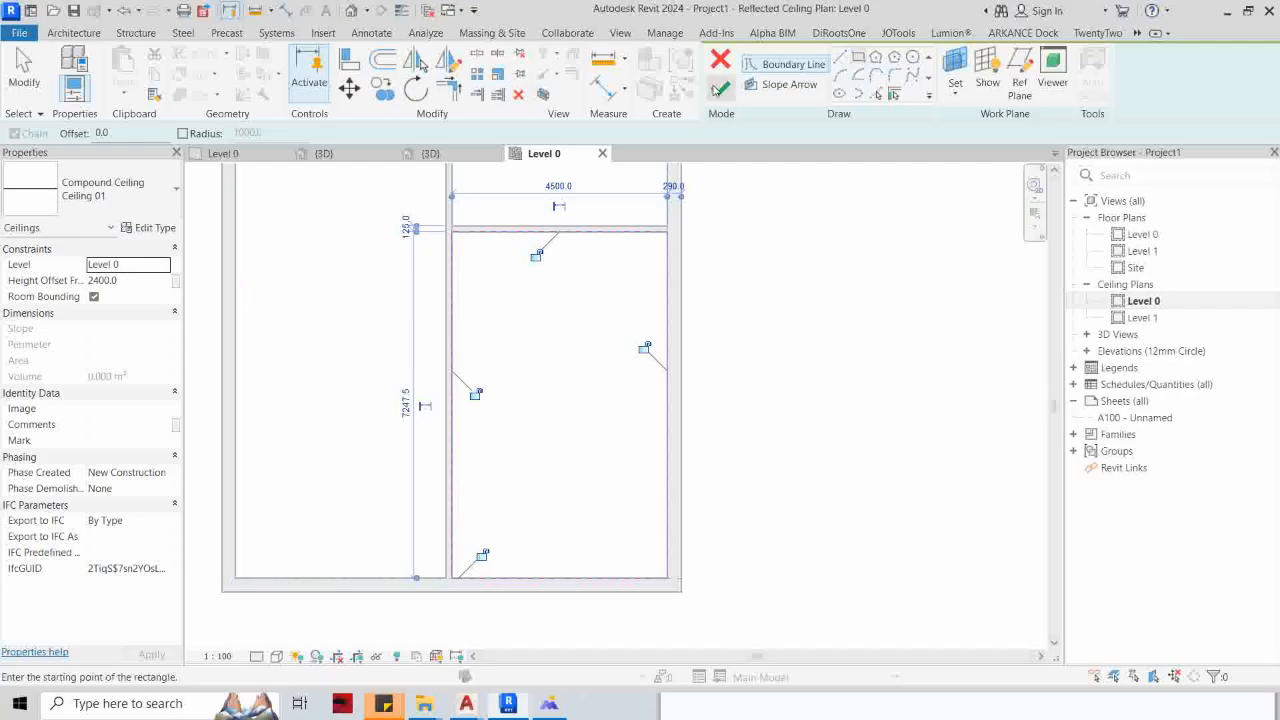
Step: Add an inner rectangle offset 600 mm inward from the room's walls as an opening and finish the ceiling
left_click(840, 60)
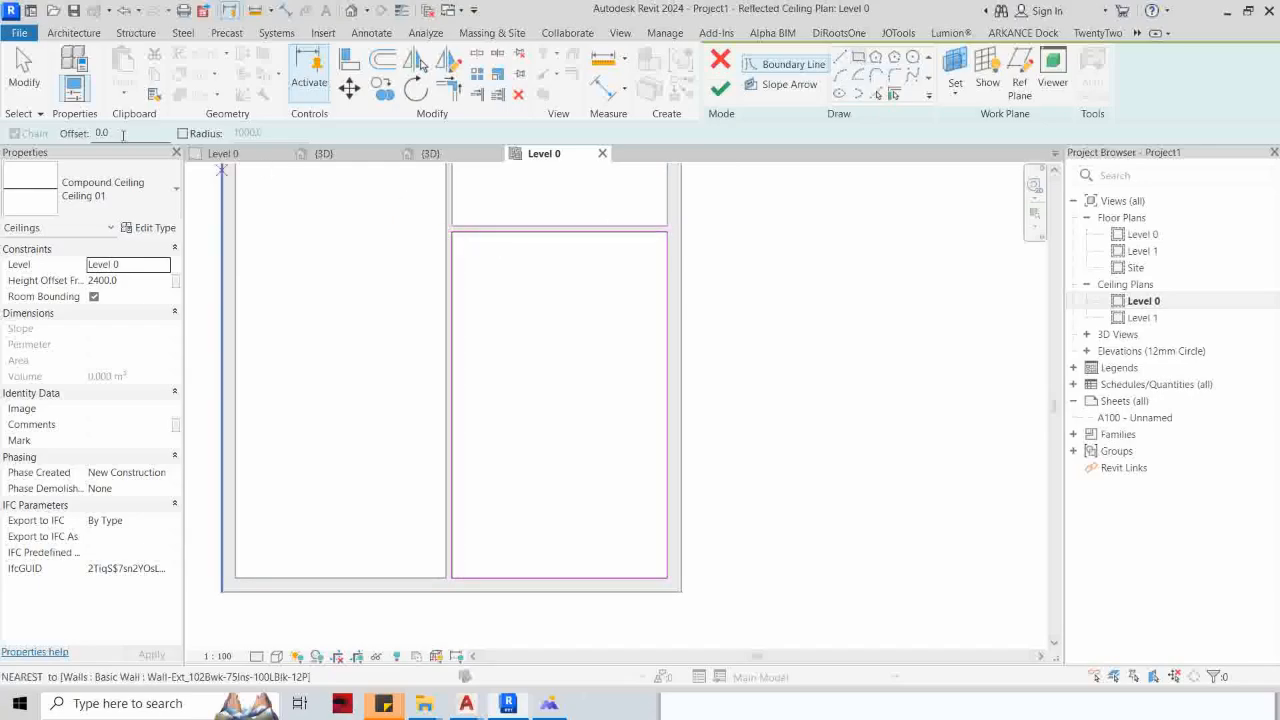
left_click_drag(110, 133, 85, 132)
type("600")
left_click(451, 232)
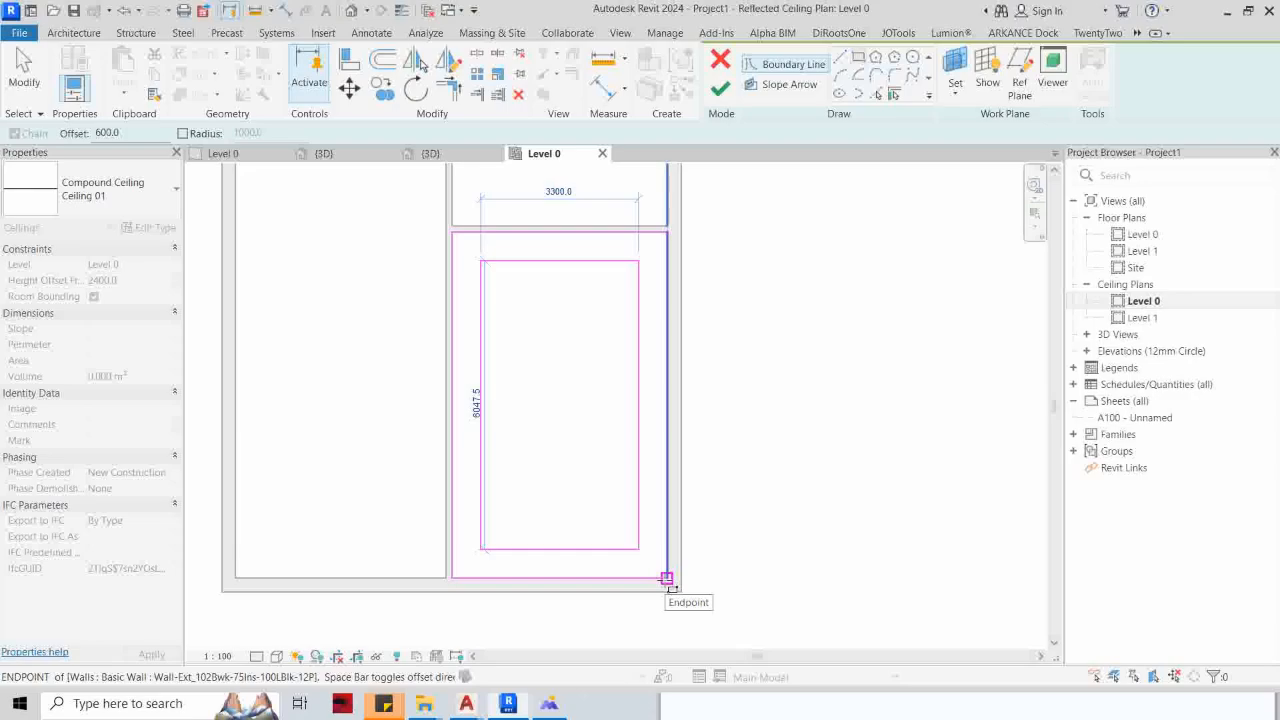
left_click(667, 580)
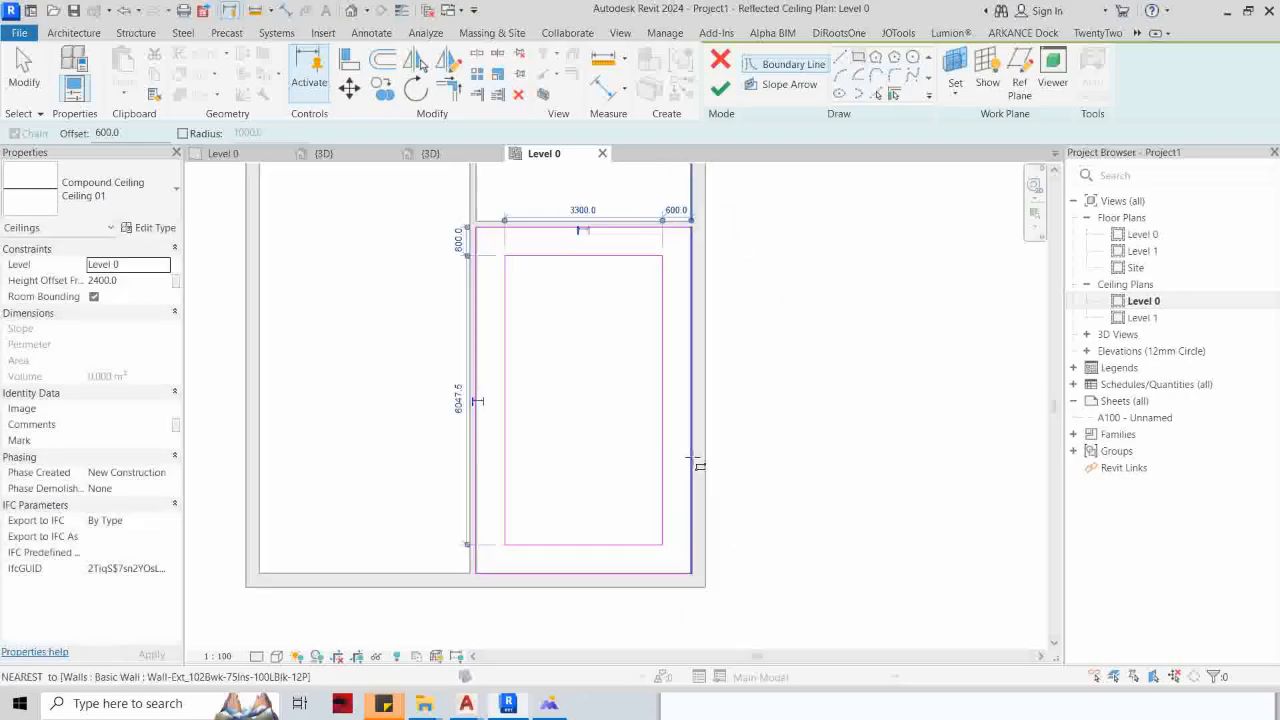
left_click(720, 90)
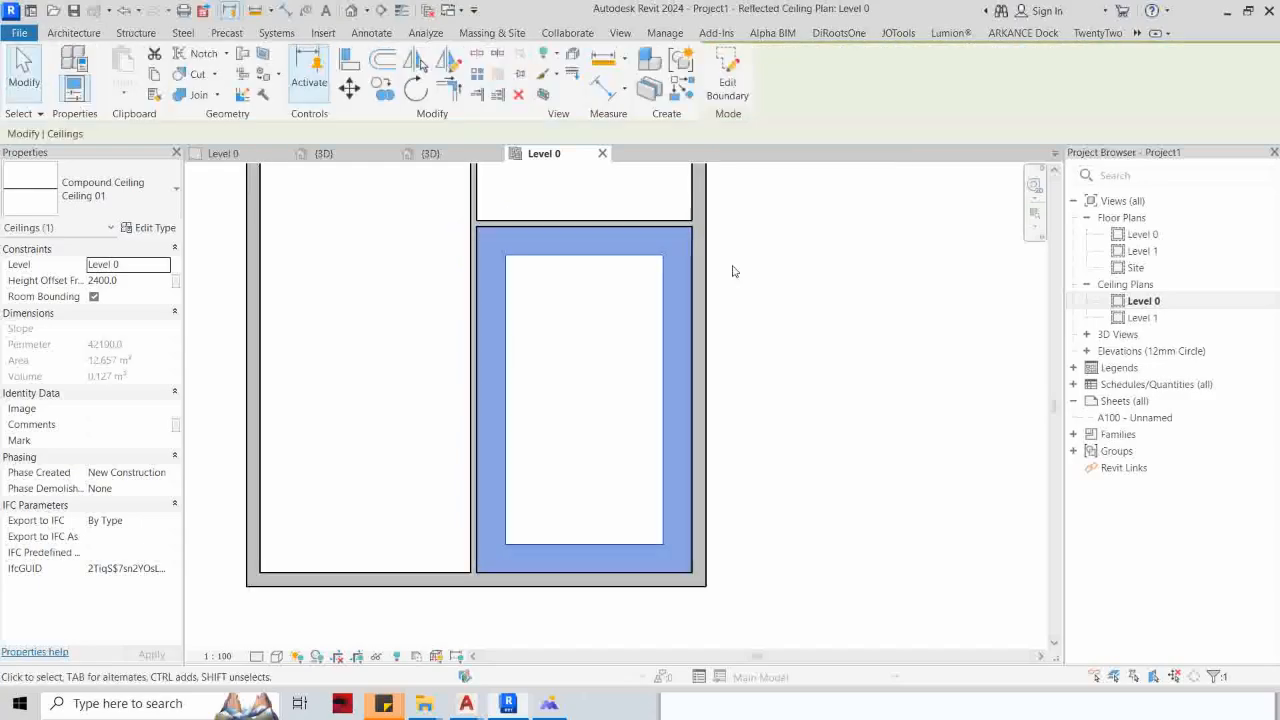
mouse_move(734, 271)
middle_mouse_down()
mouse_move(756, 313)
mouse_move(737, 338)
middle_mouse_up()
left_click(830, 445)
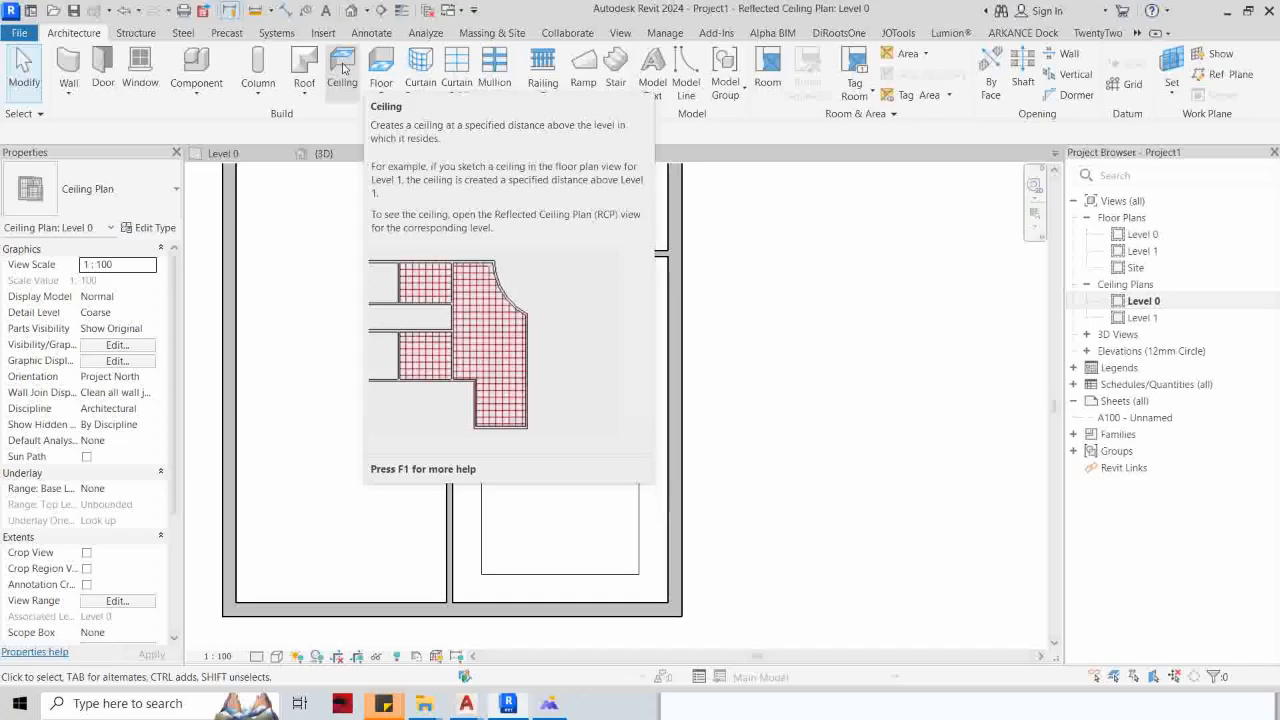
Step: Sketch a second Ceiling 01 boundary as a rectangle offset 200 mm outward from the first ceiling's opening
left_click(342, 67)
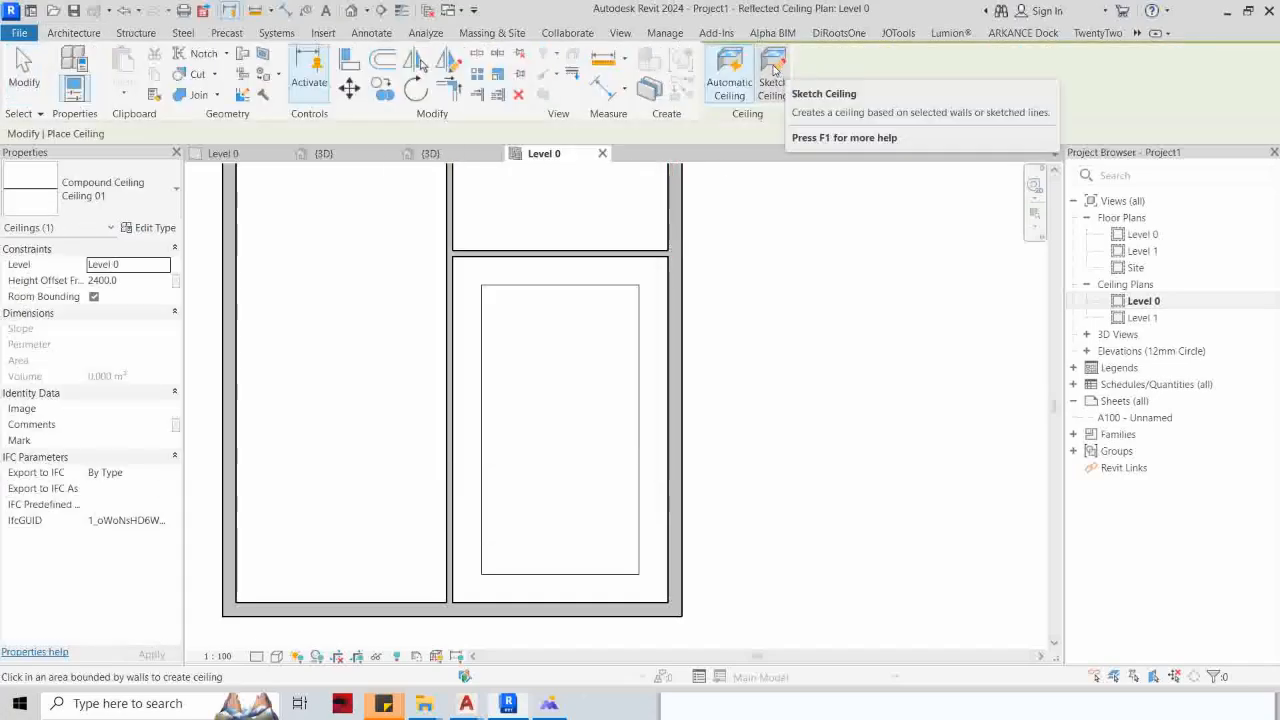
left_click(773, 72)
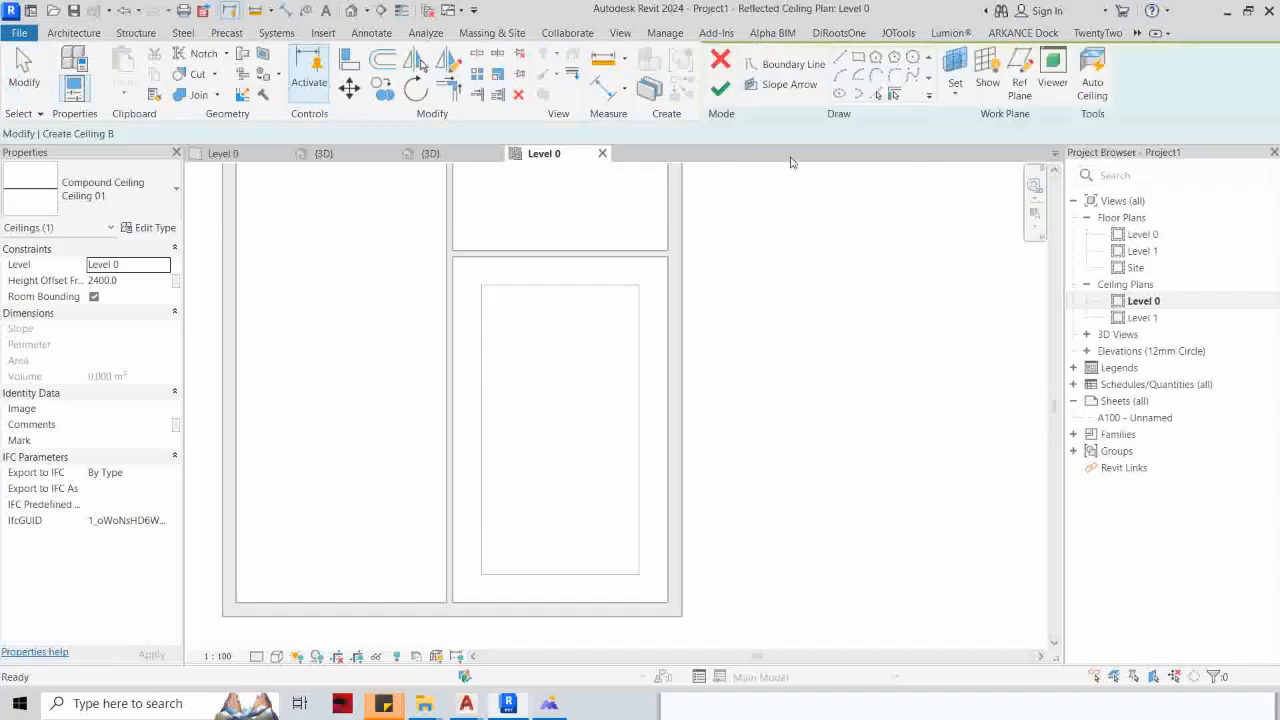
left_click(858, 58)
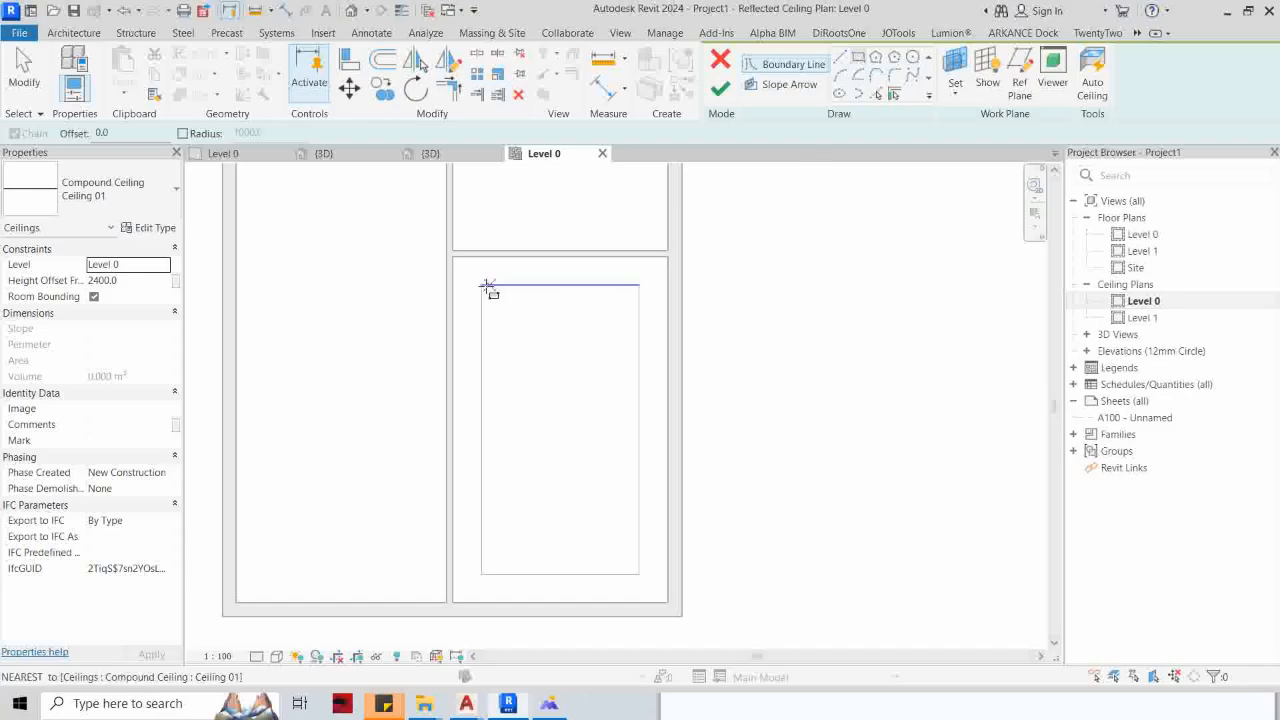
left_click(144, 133)
type("200")
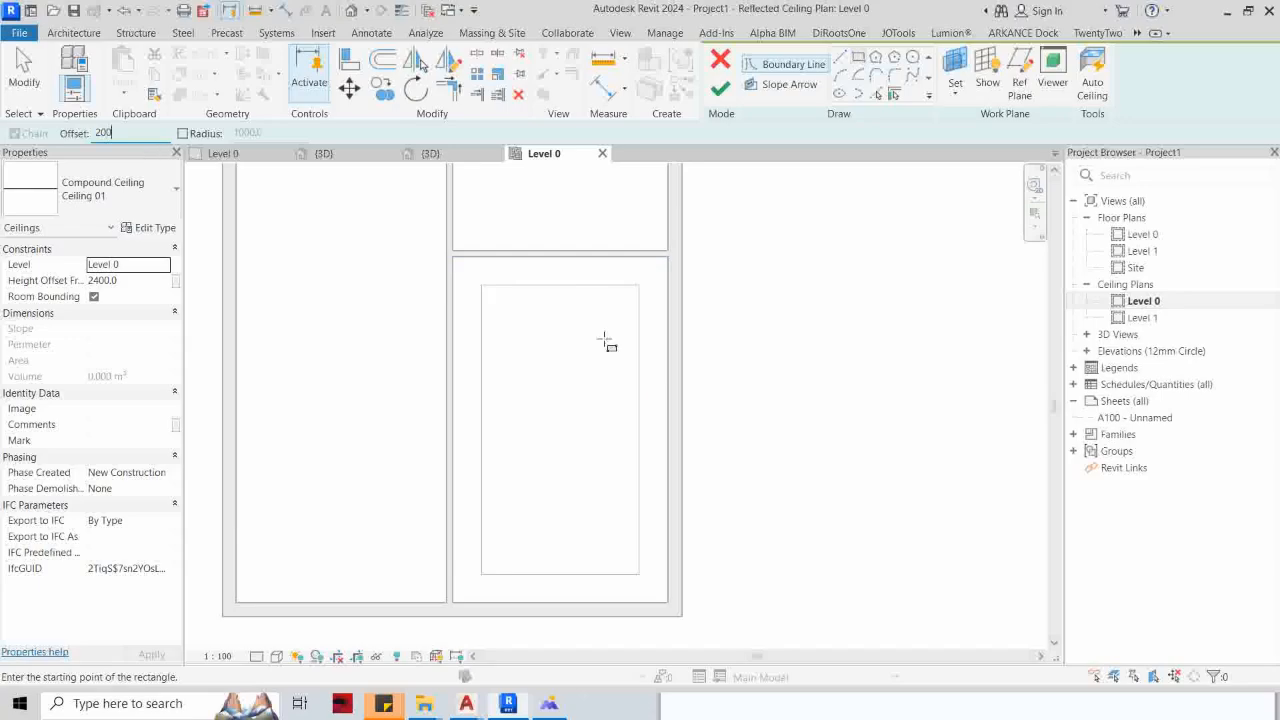
left_click(481, 285)
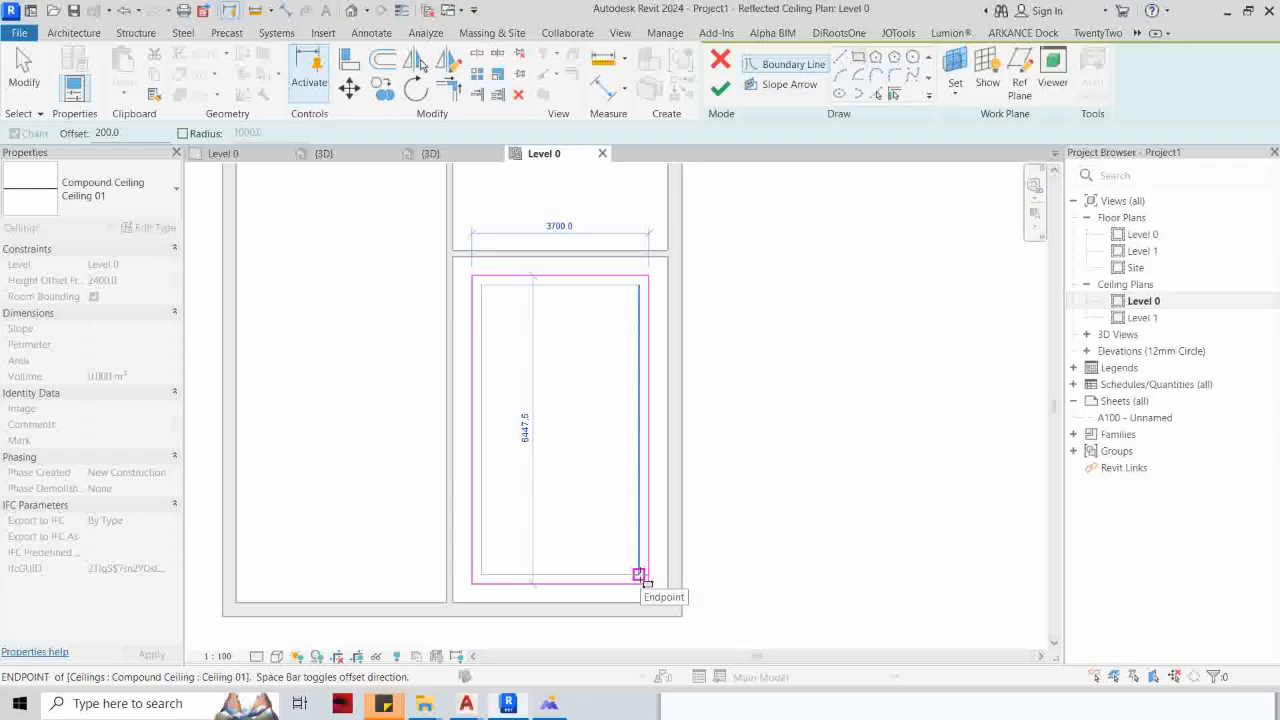
scroll(639, 574, "up", 1)
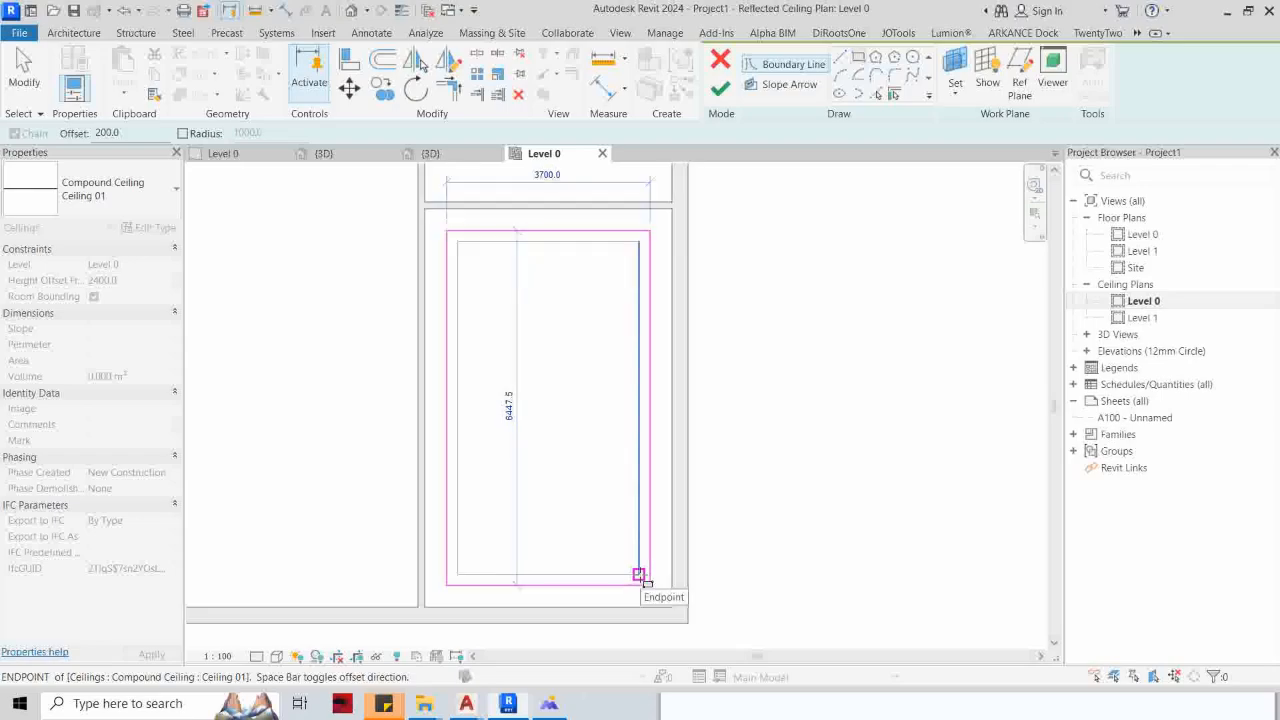
scroll(639, 574, "up", 1)
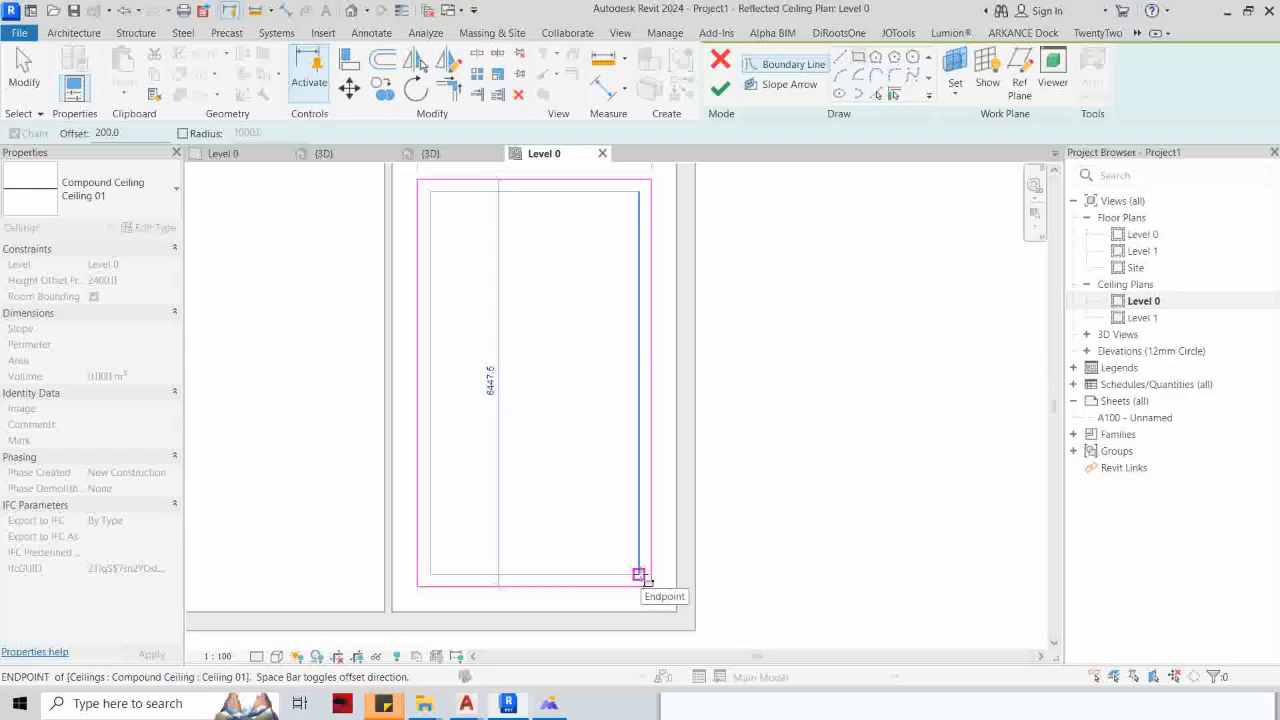
left_click(639, 574)
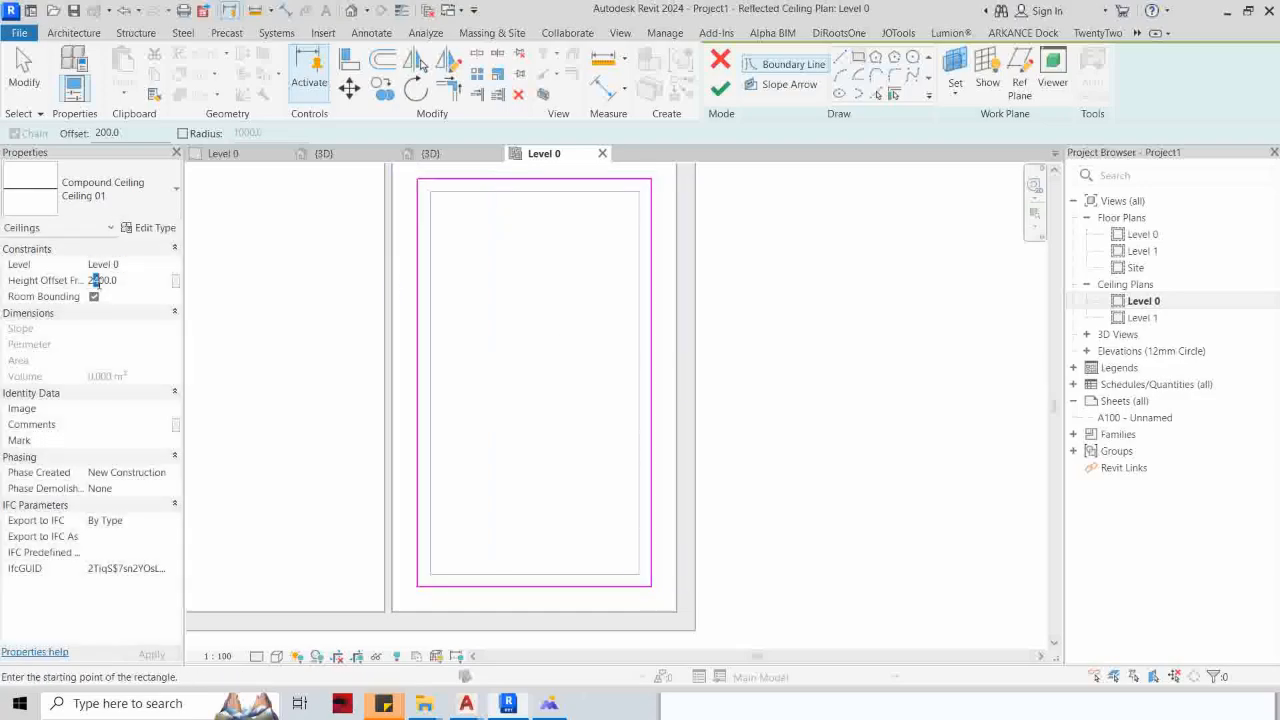
Step: Set the second ceiling's height offset from level to 2600 mm and finish its sketch
type("6")
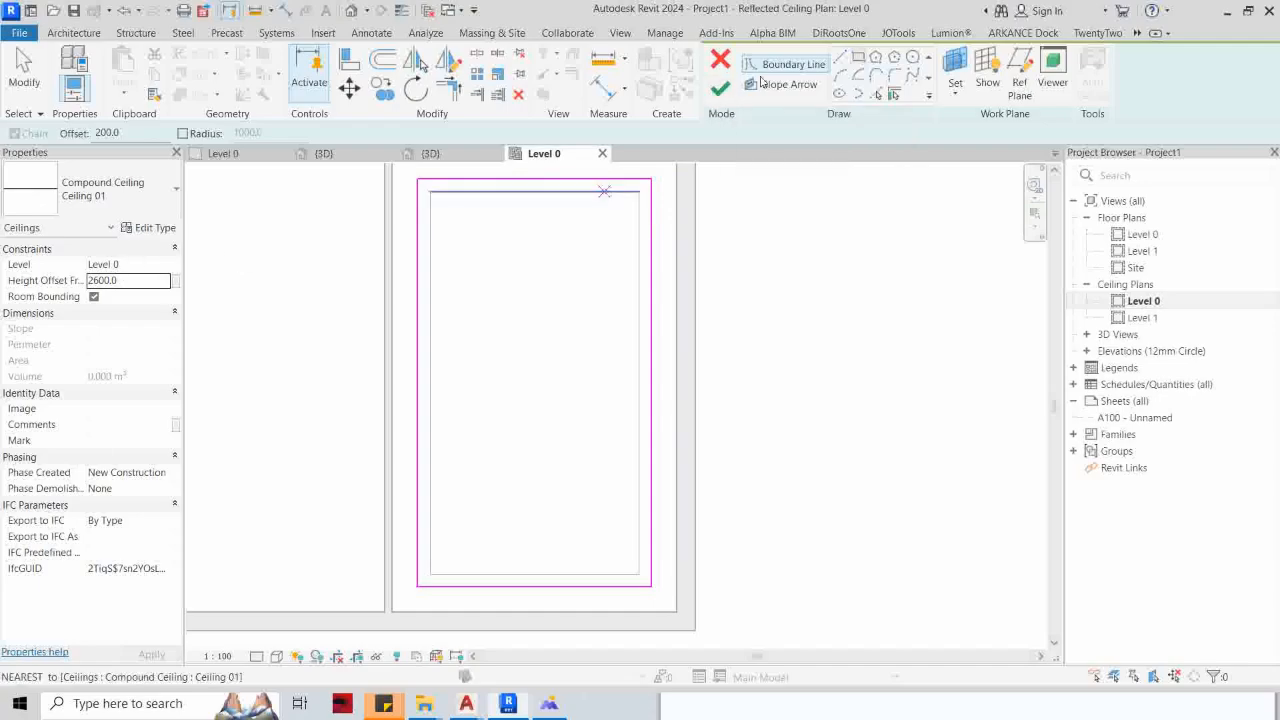
left_click(724, 89)
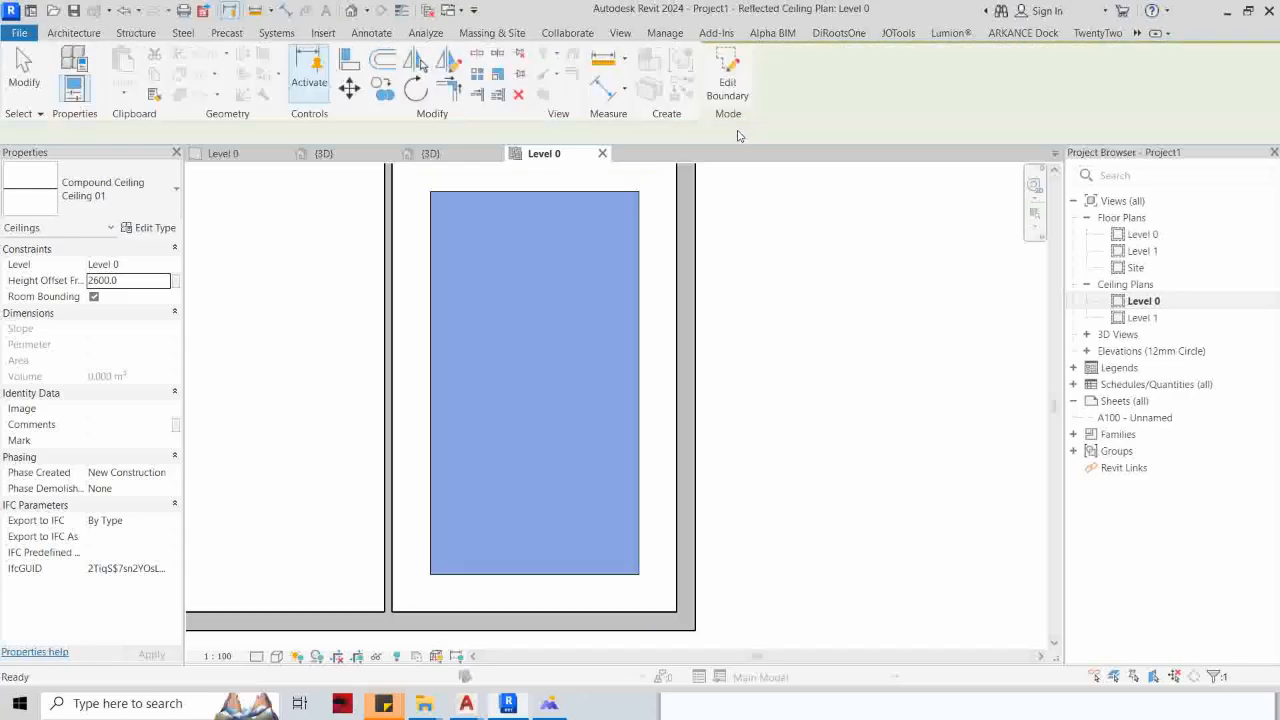
left_click(818, 338)
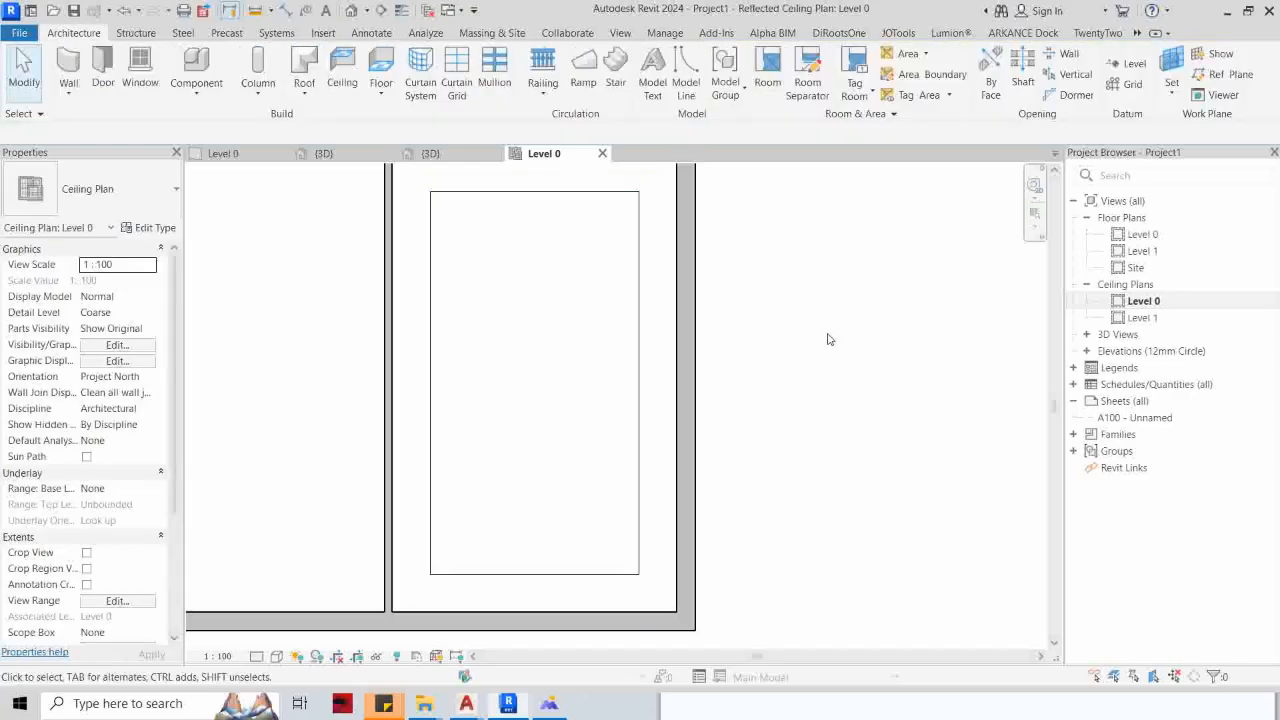
scroll(734, 375, "down", 2)
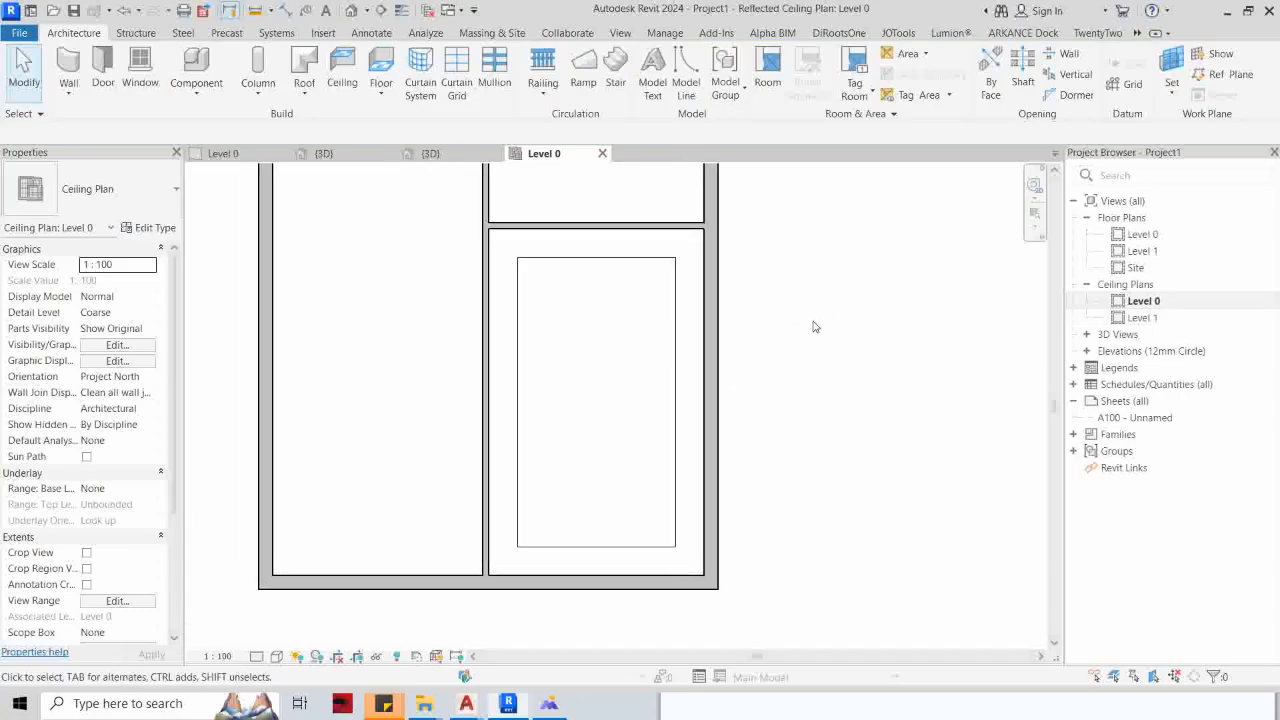
Step: Draw a horizontal building section across the whole house, passing through the room with the recessed ceiling
scroll(814, 326, "down", 1)
right_click(814, 320)
left_click(766, 355)
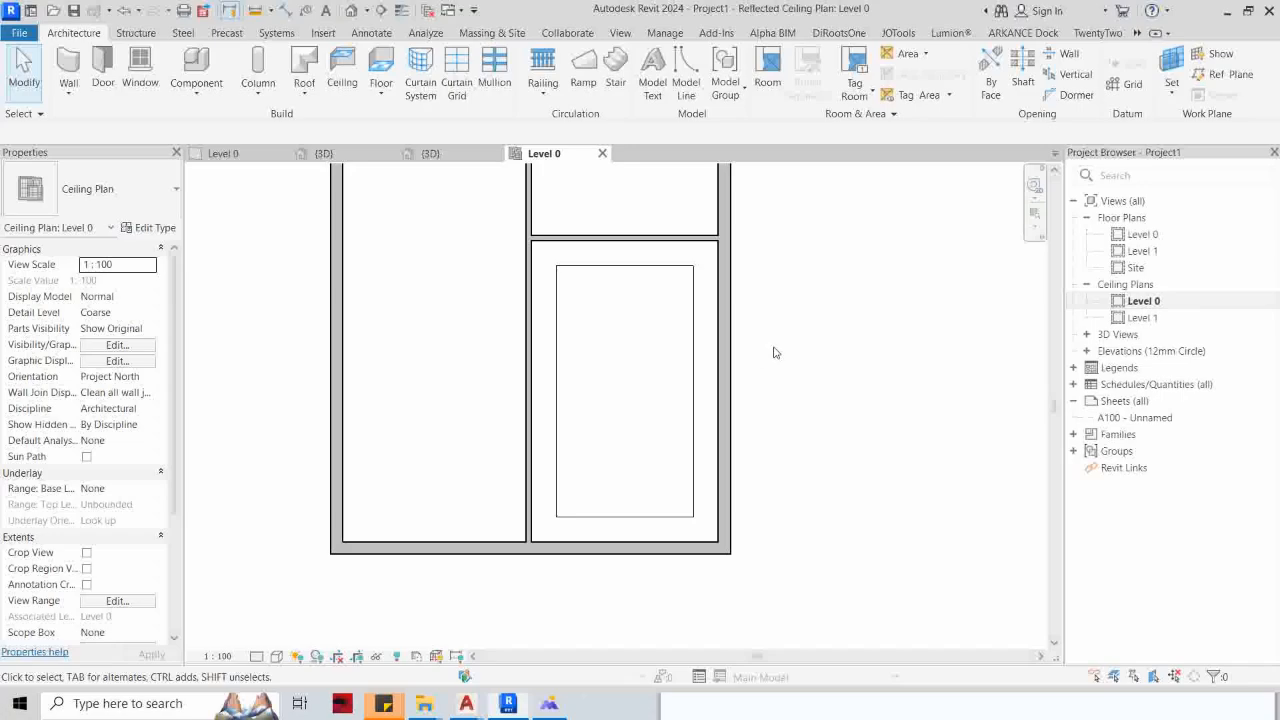
key("s")
key("e")
key("c")
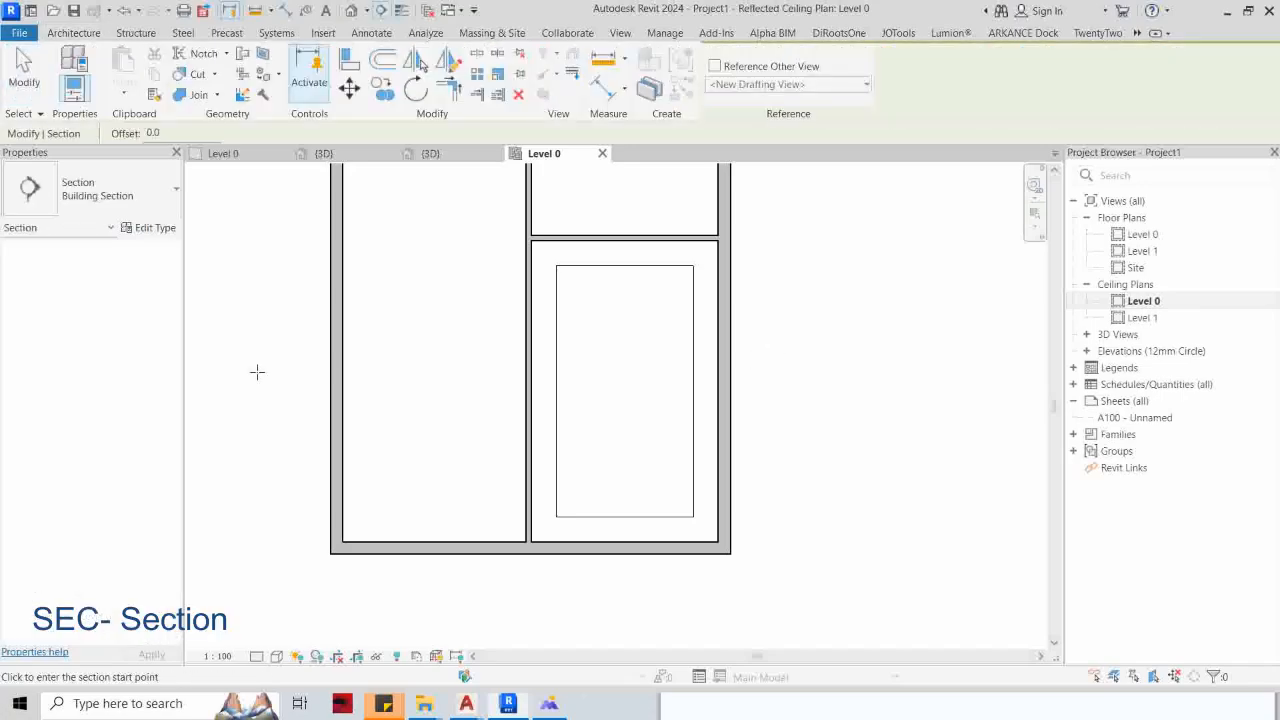
left_click(258, 372)
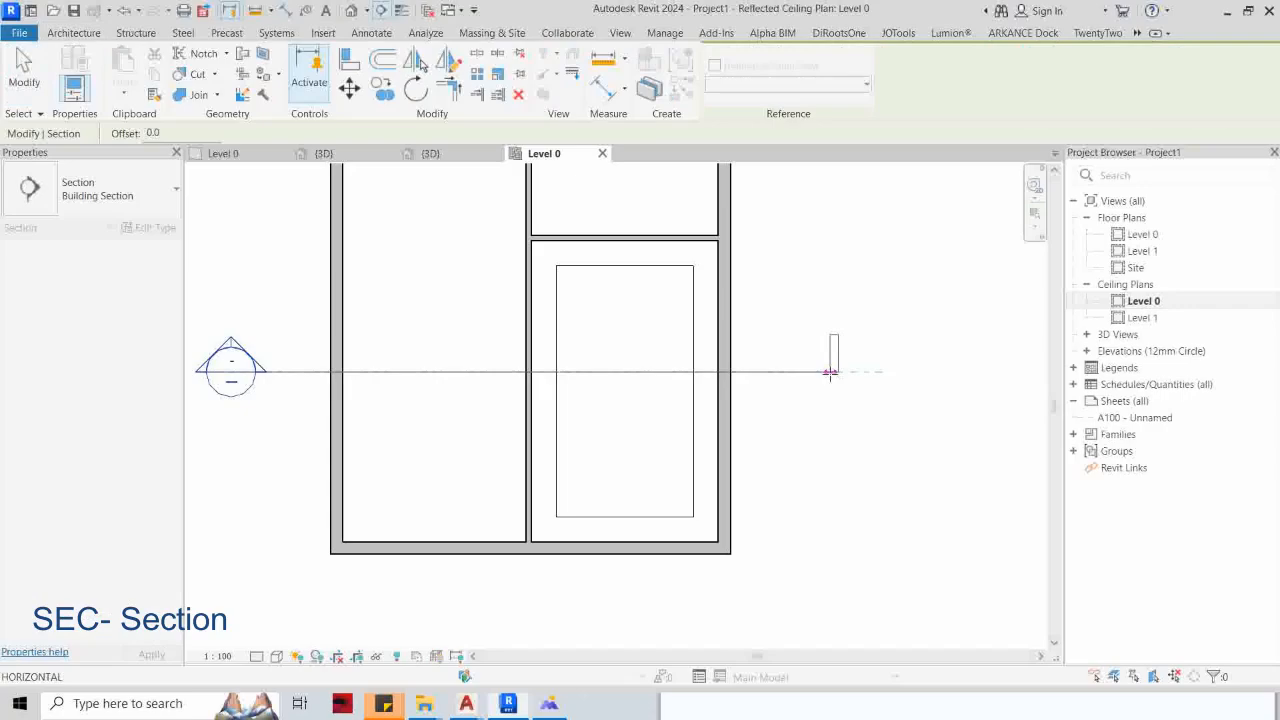
left_click(830, 373)
key("Escape")
key("Escape")
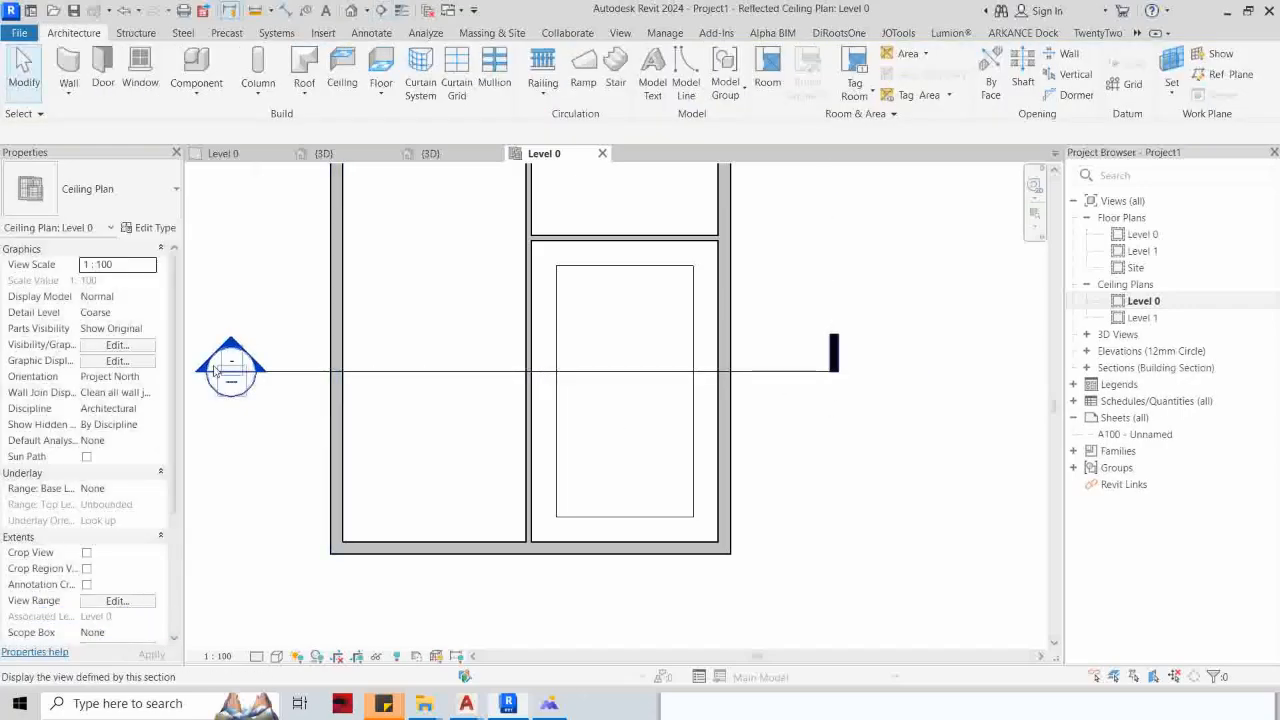
Step: Open the new section's view and extend the level lines so their heads sit well clear of the exterior wall
double_click(218, 370)
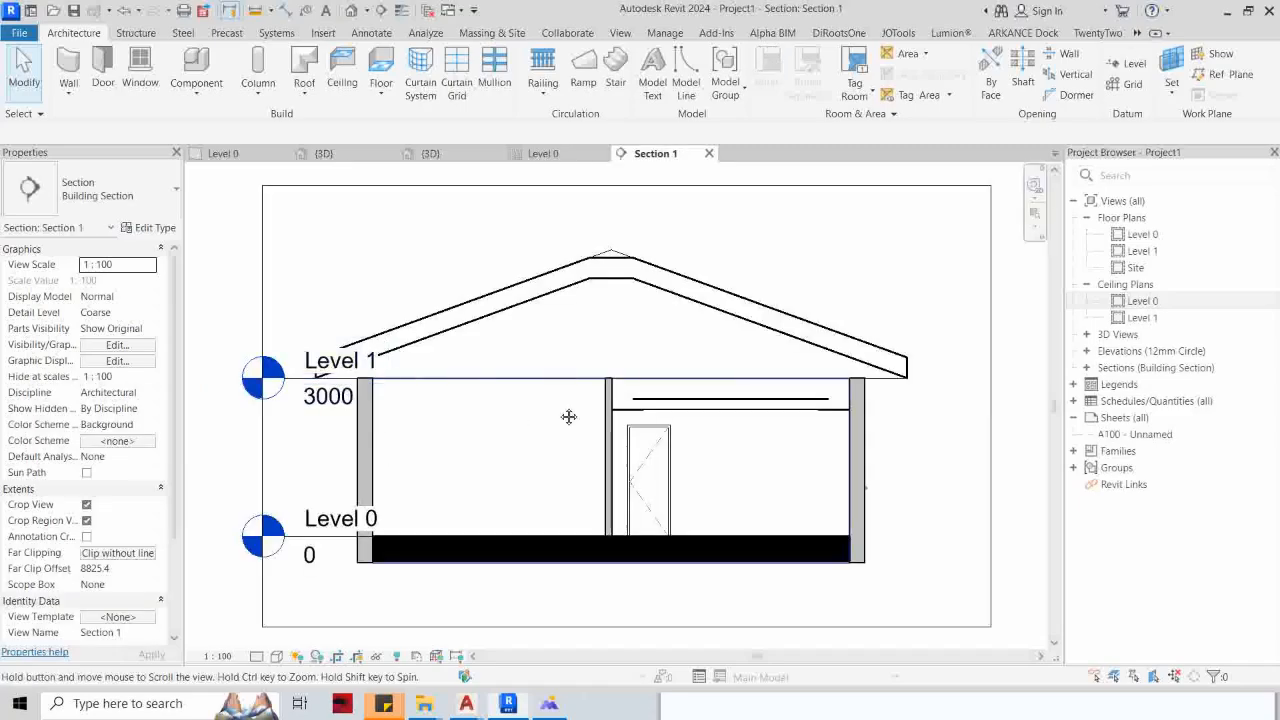
middle_click_drag(568, 416, 534, 362)
left_click(348, 505)
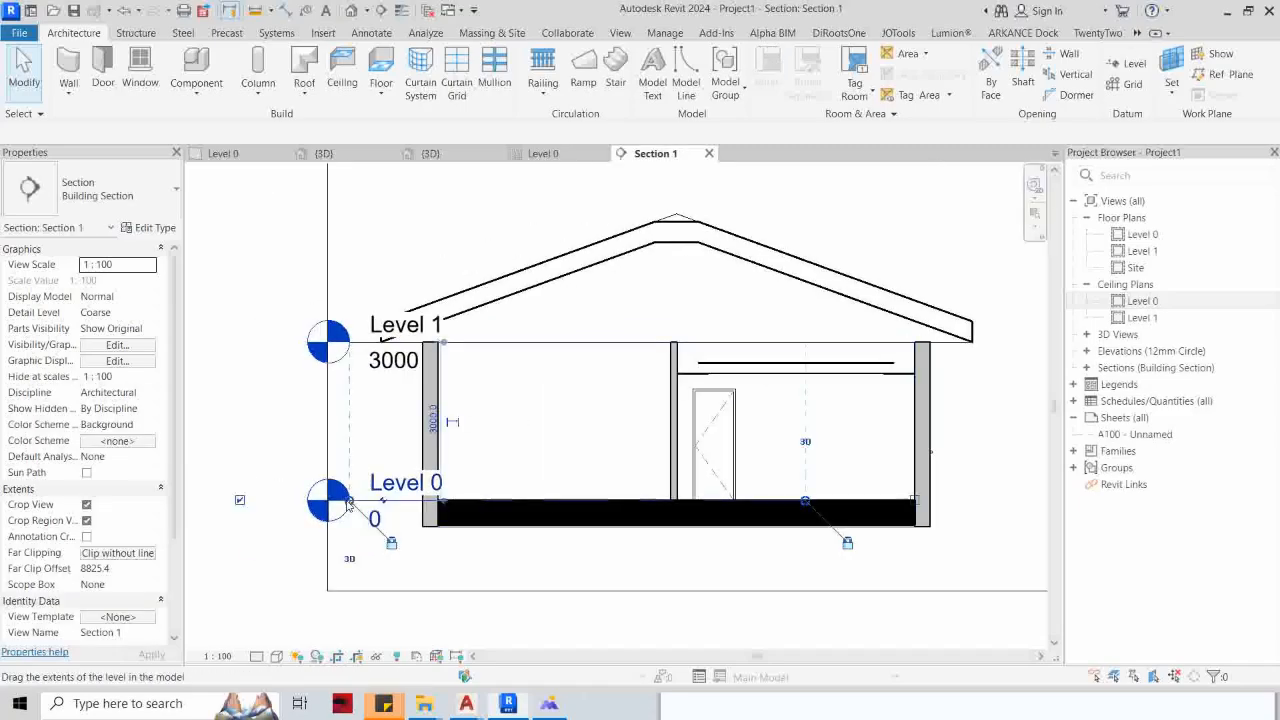
left_click_drag(348, 505, 195, 500)
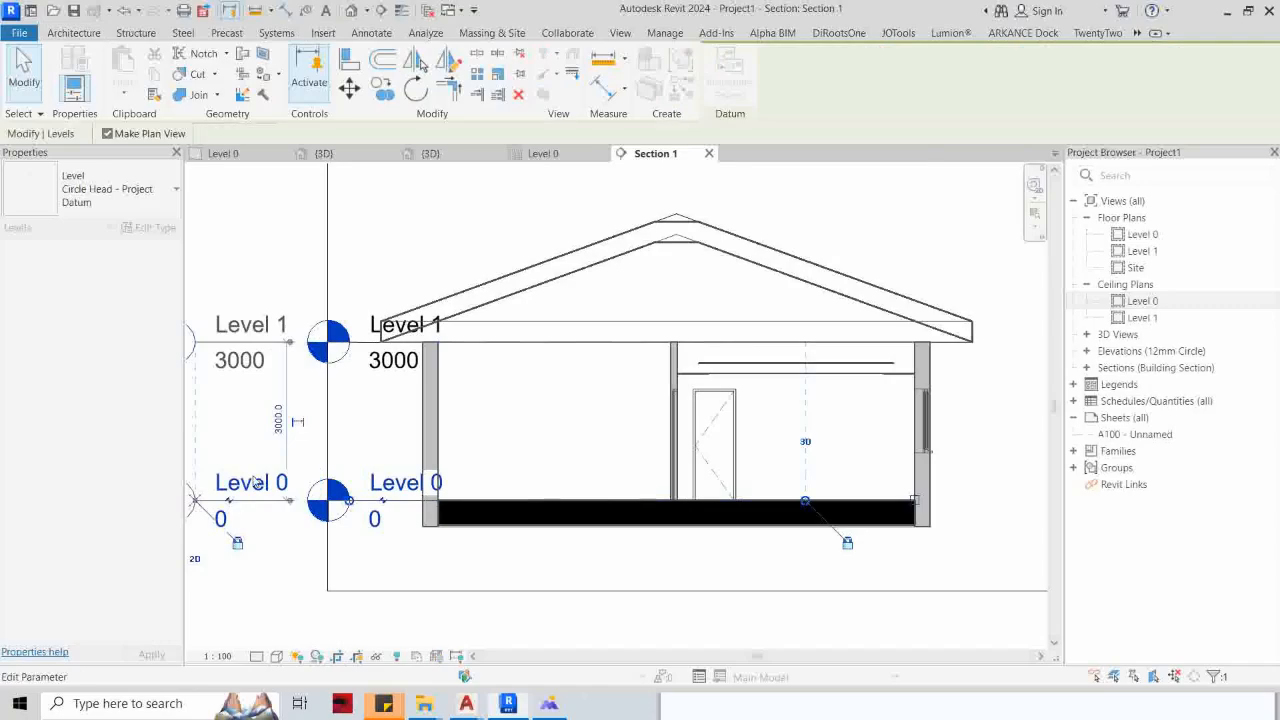
Step: Add an aligned dimension between the lower ceiling and the floor's top face, placed outside the exterior wall
scroll(557, 423, "up", 5)
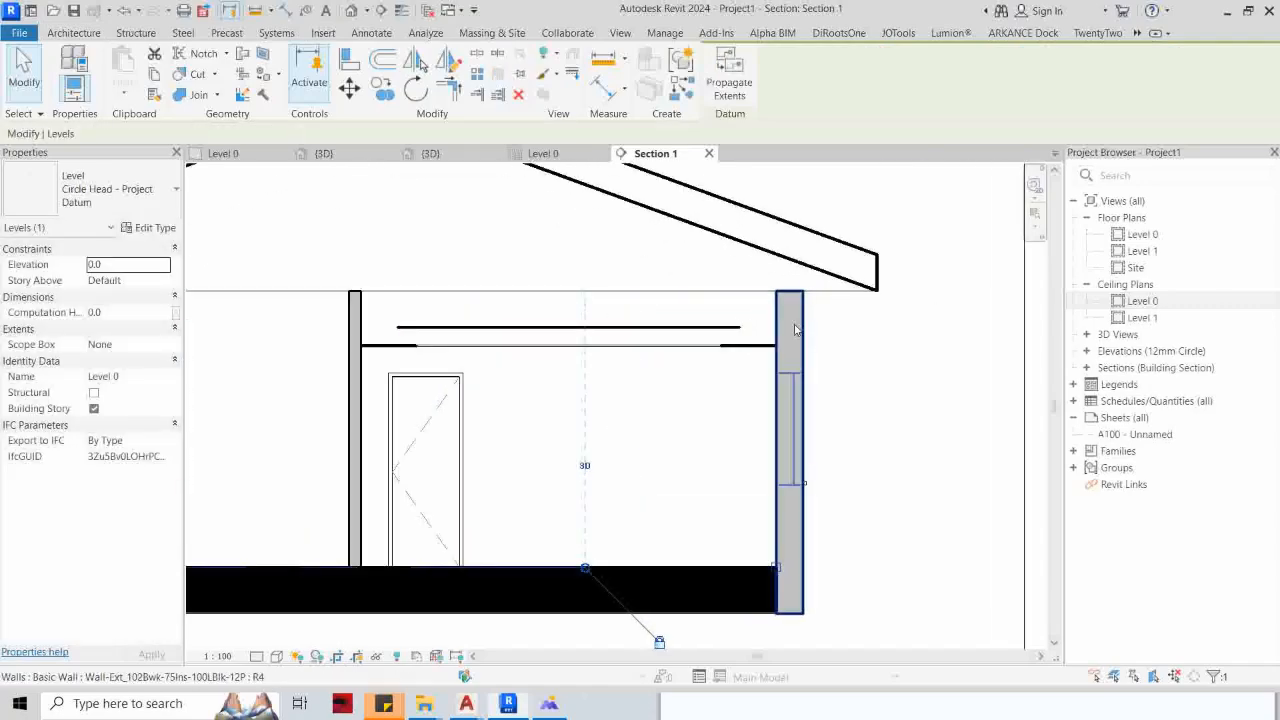
scroll(795, 330, "up", 3)
middle_click_drag(745, 355, 843, 276)
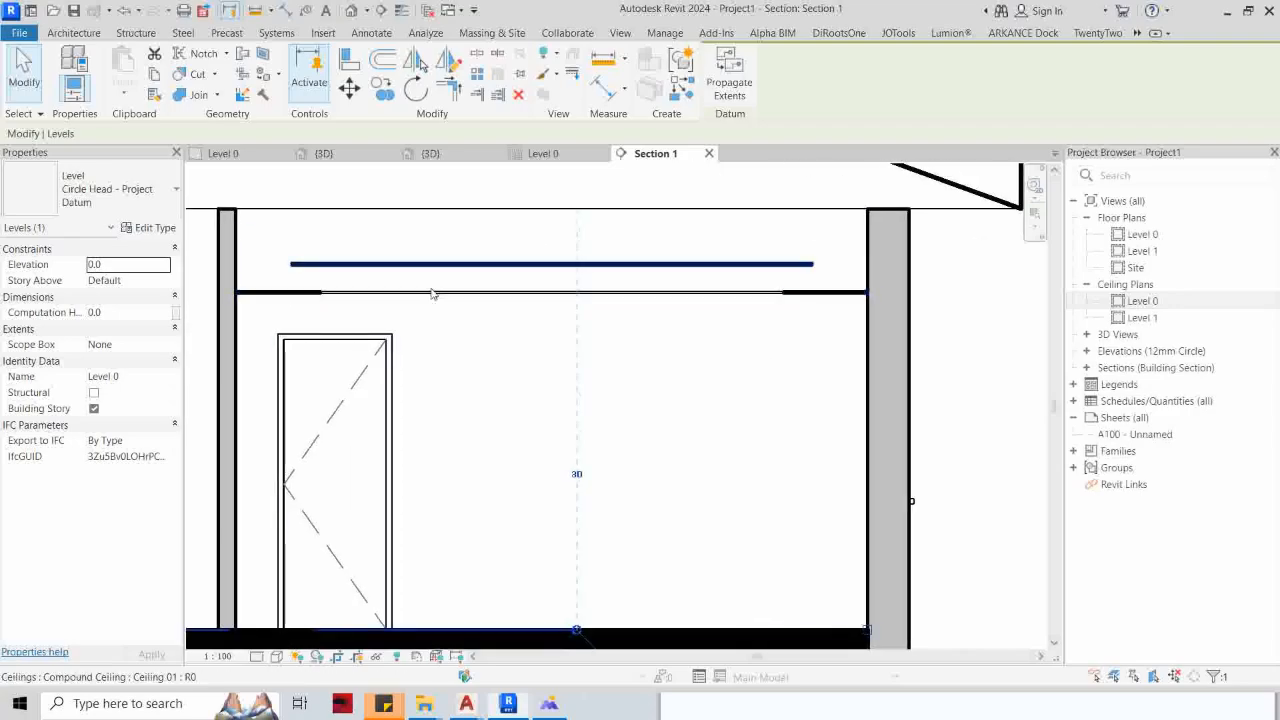
key("d")
key("i")
left_click(790, 292)
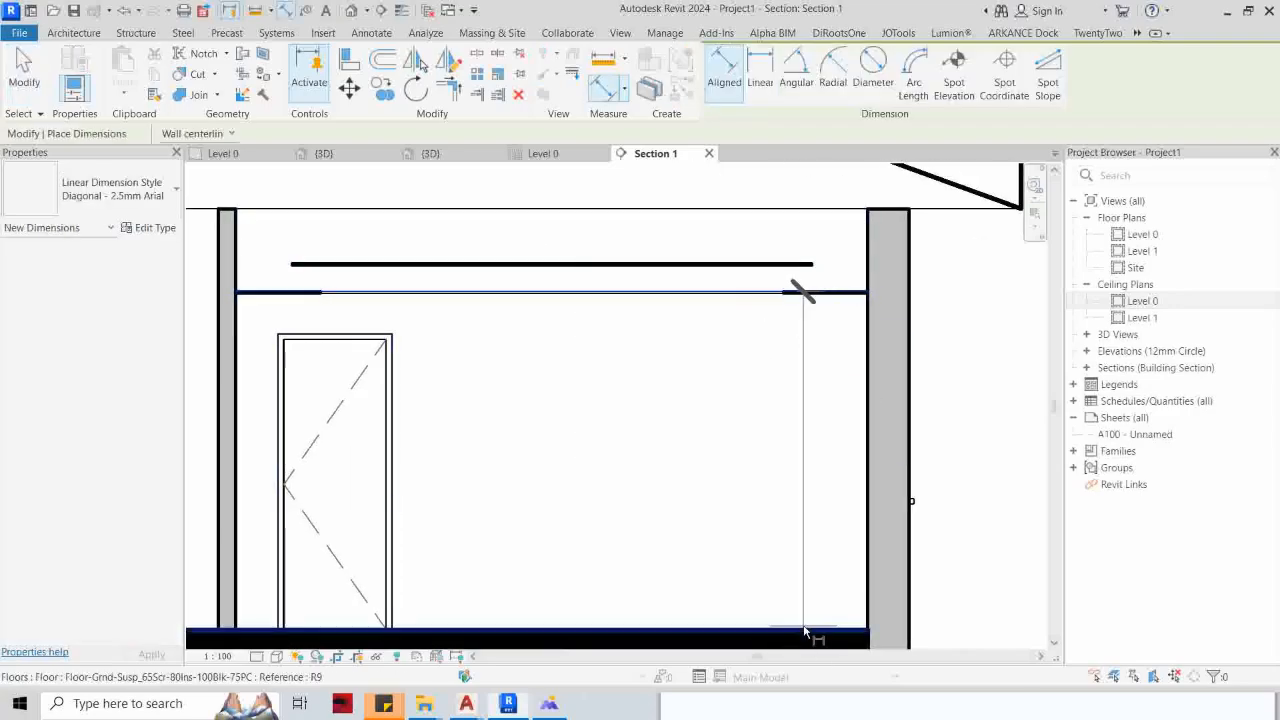
left_click(805, 632)
key("Escape")
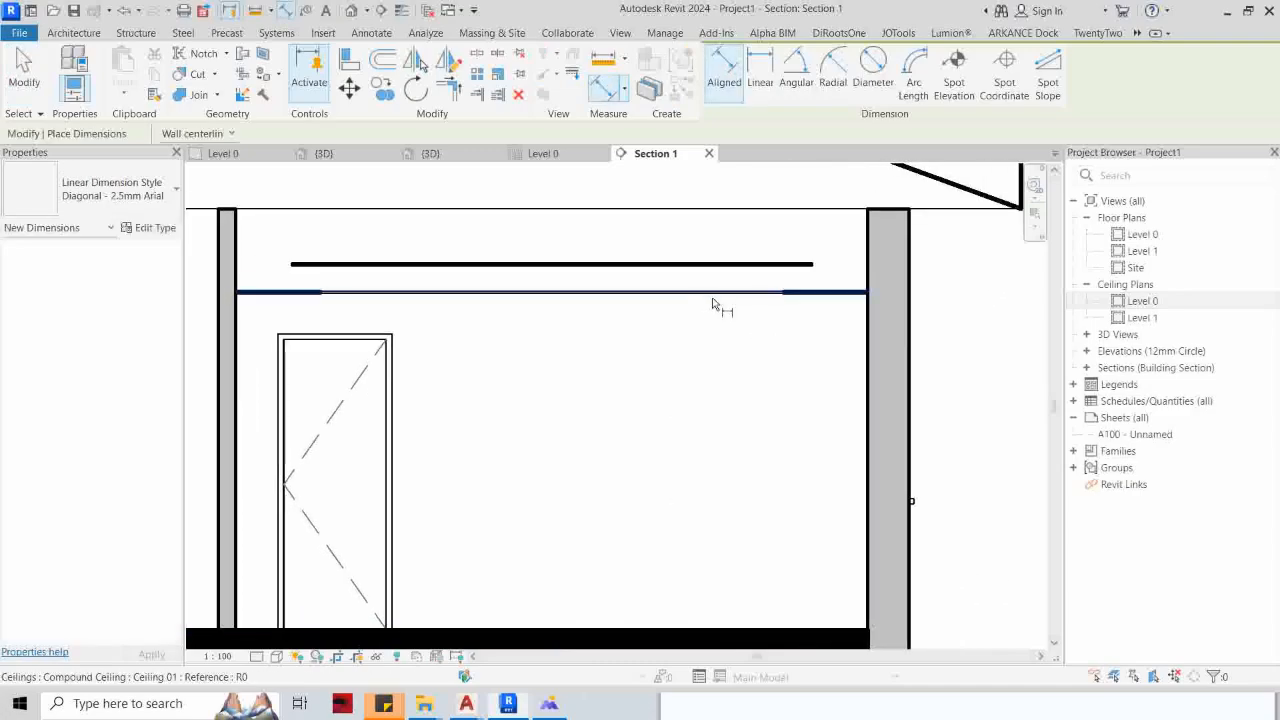
left_click(820, 292)
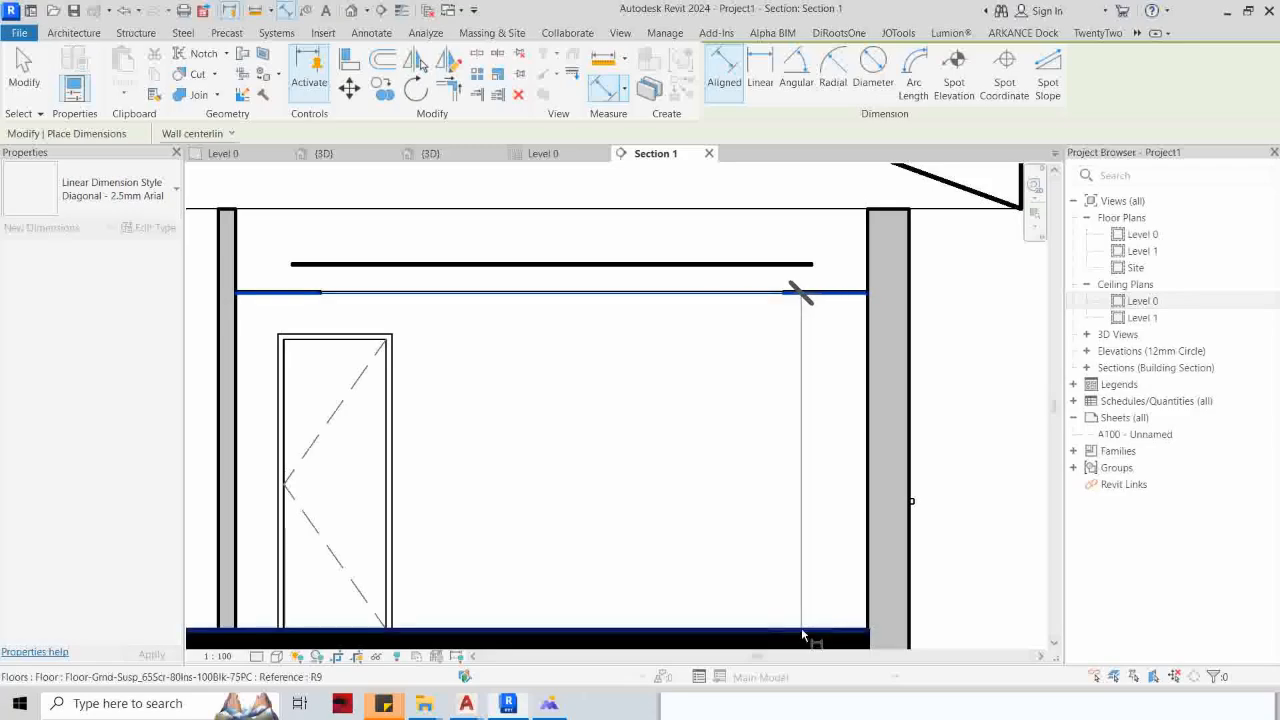
middle_click_drag(836, 604, 646, 547)
left_click(842, 494)
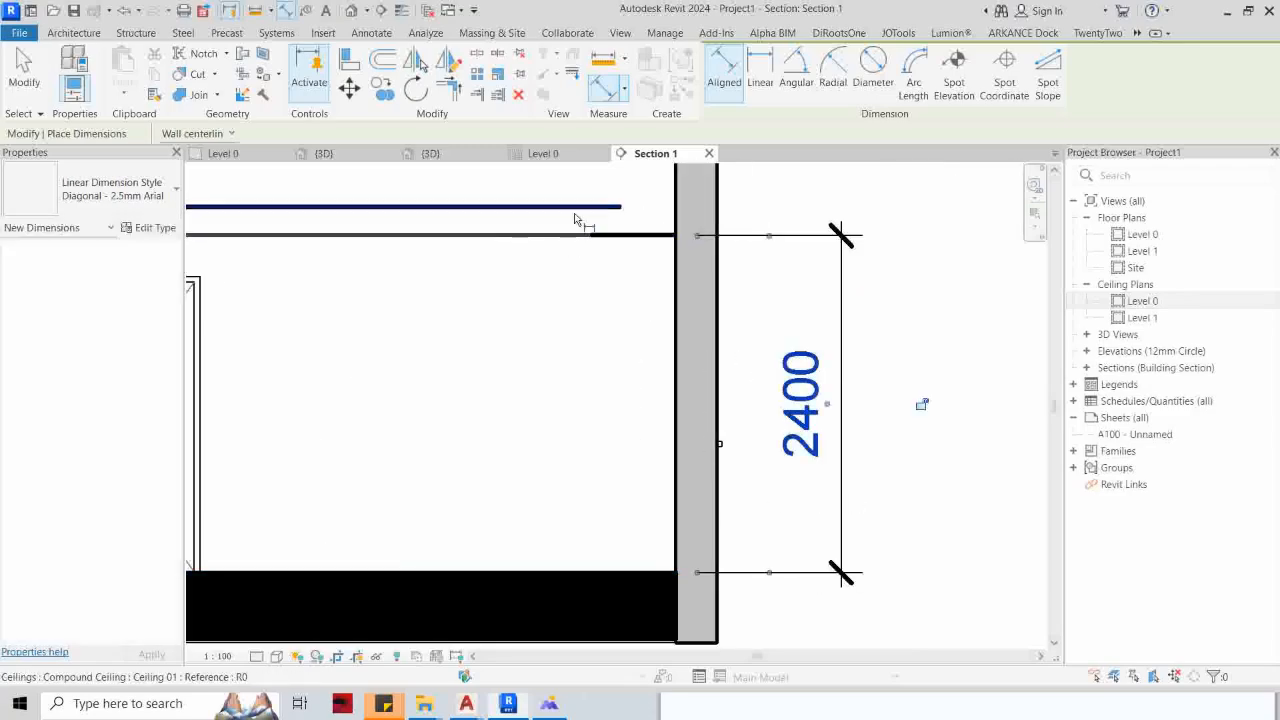
Step: Dimension the height from the floor's top face to the upper ceiling's underside, placed outside the lower ceiling's dimension
left_click(572, 208)
key("Escape")
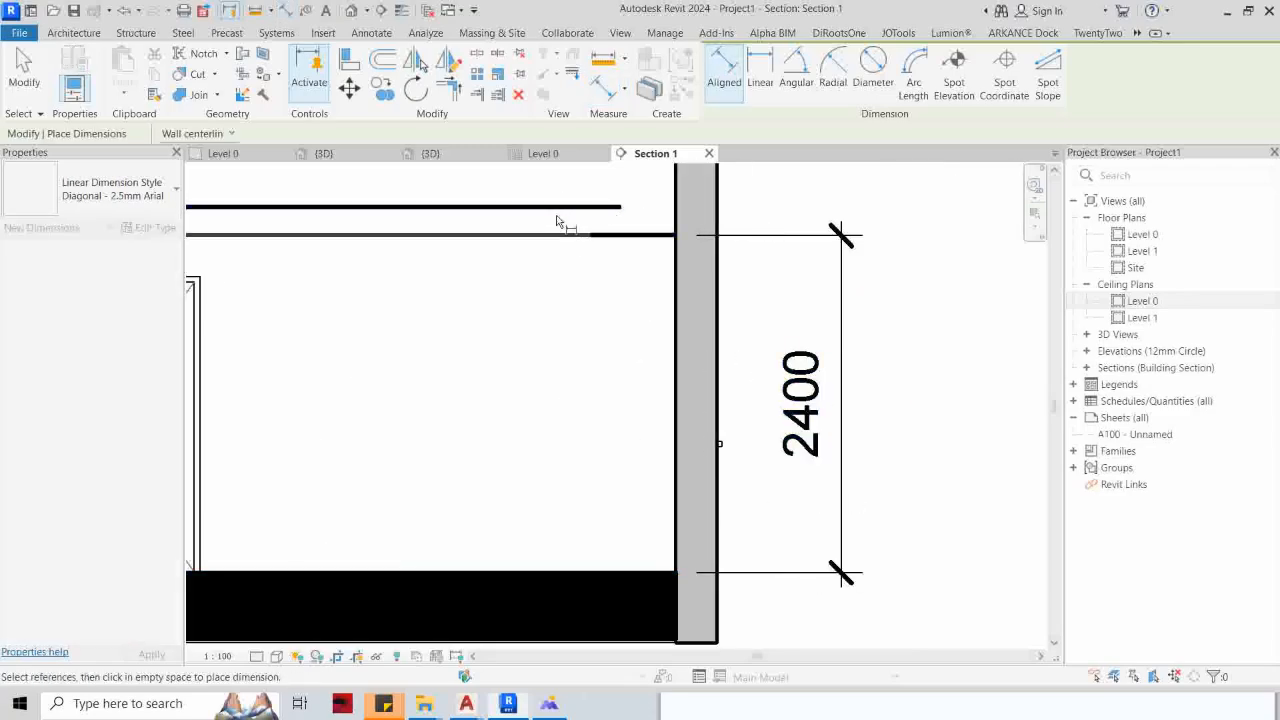
left_click(556, 210)
left_click(600, 572)
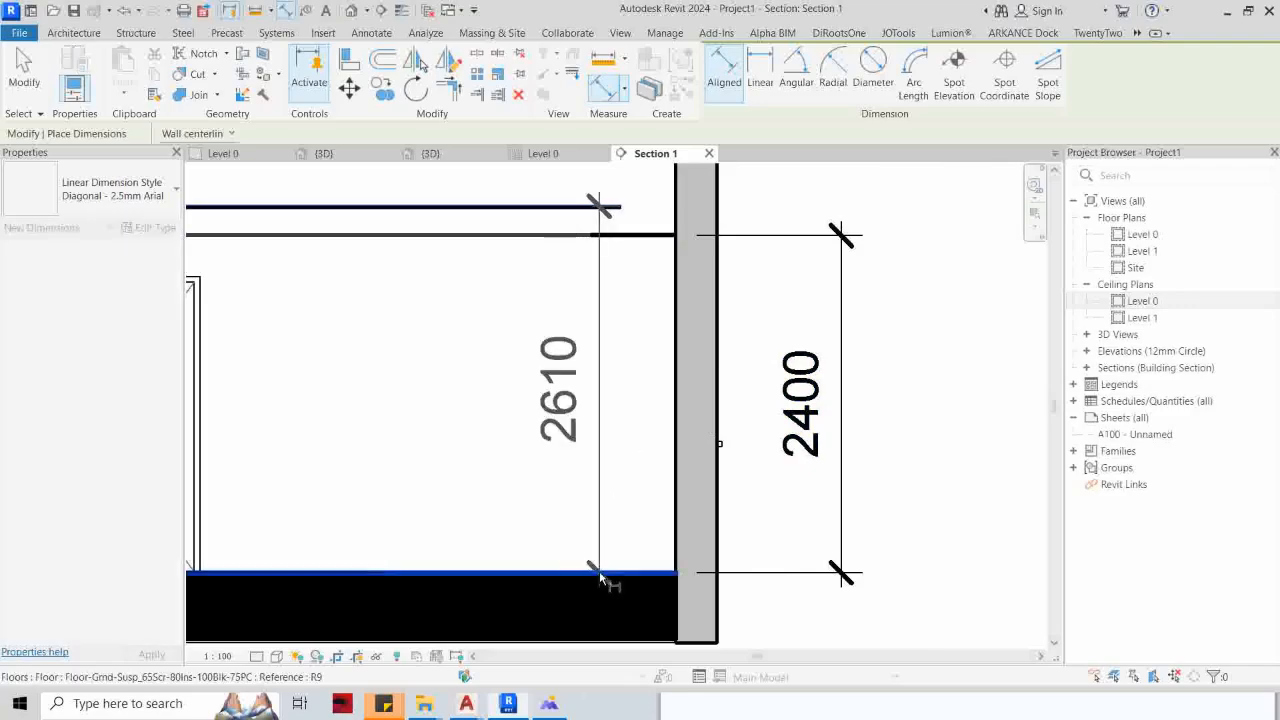
left_click(559, 207)
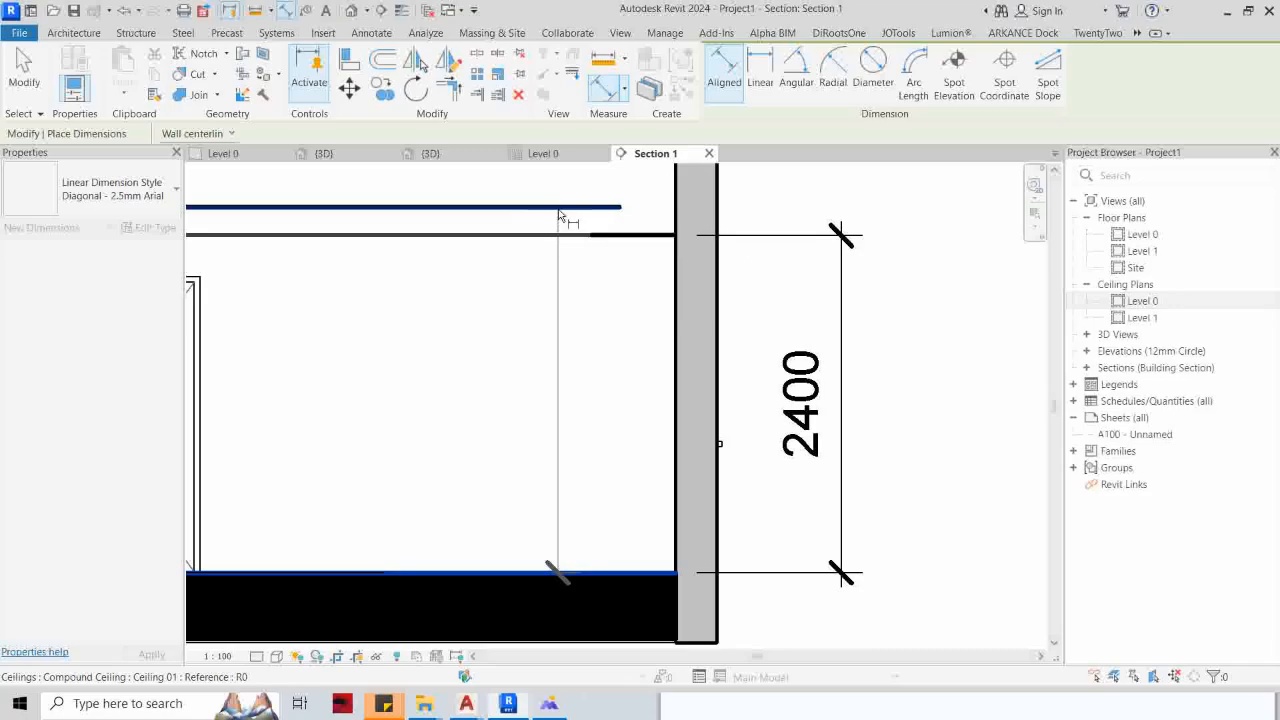
left_click(559, 209)
left_click(940, 289)
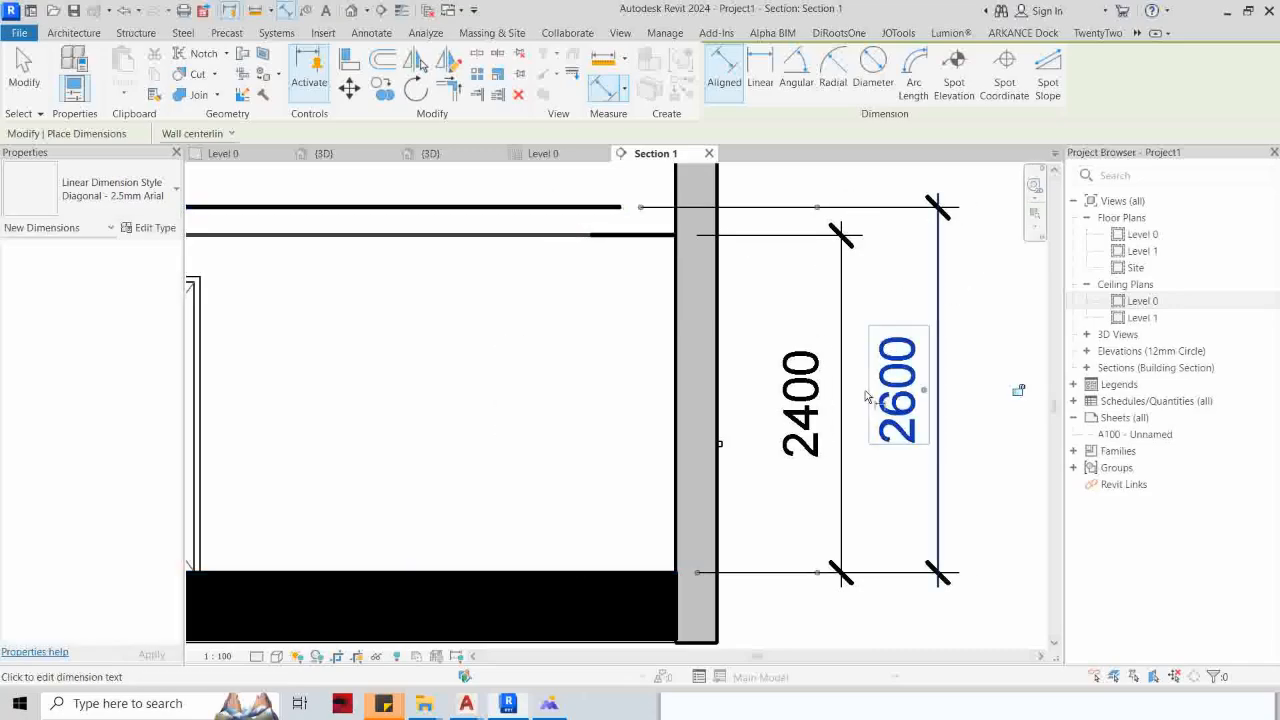
scroll(800, 390, "down", 5)
key("Escape")
key("Escape")
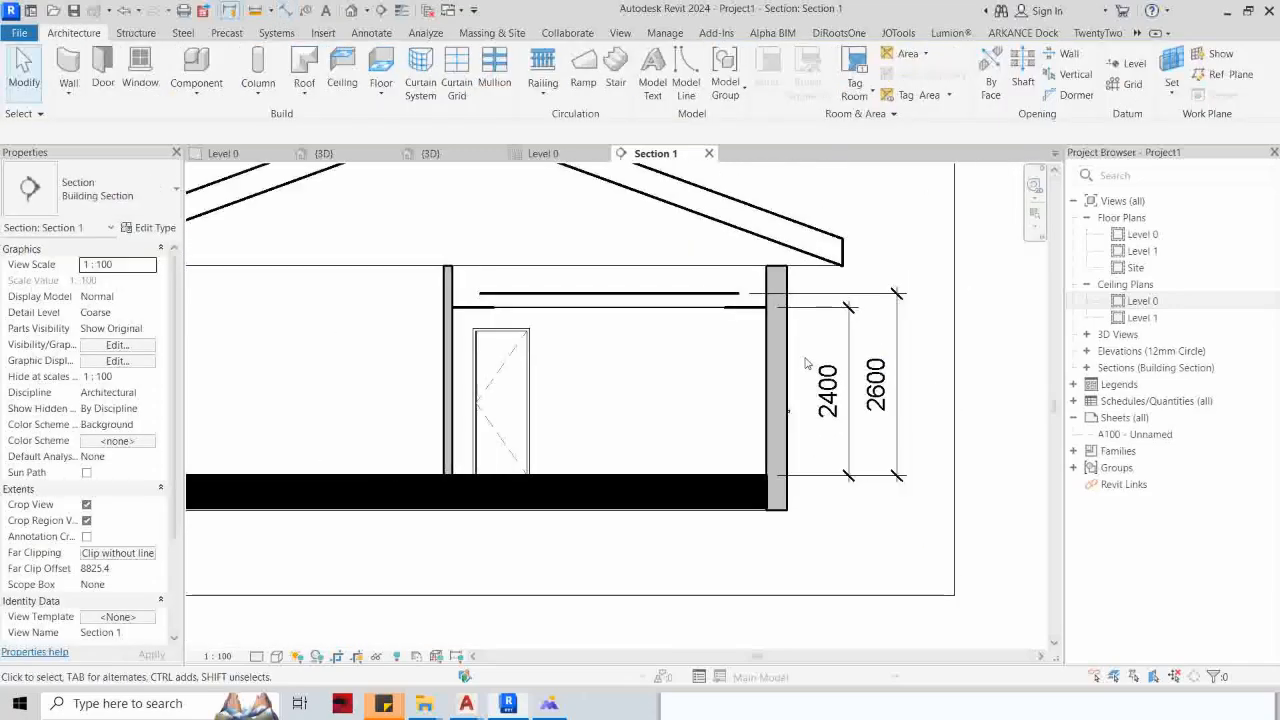
scroll(683, 350, "up", 2)
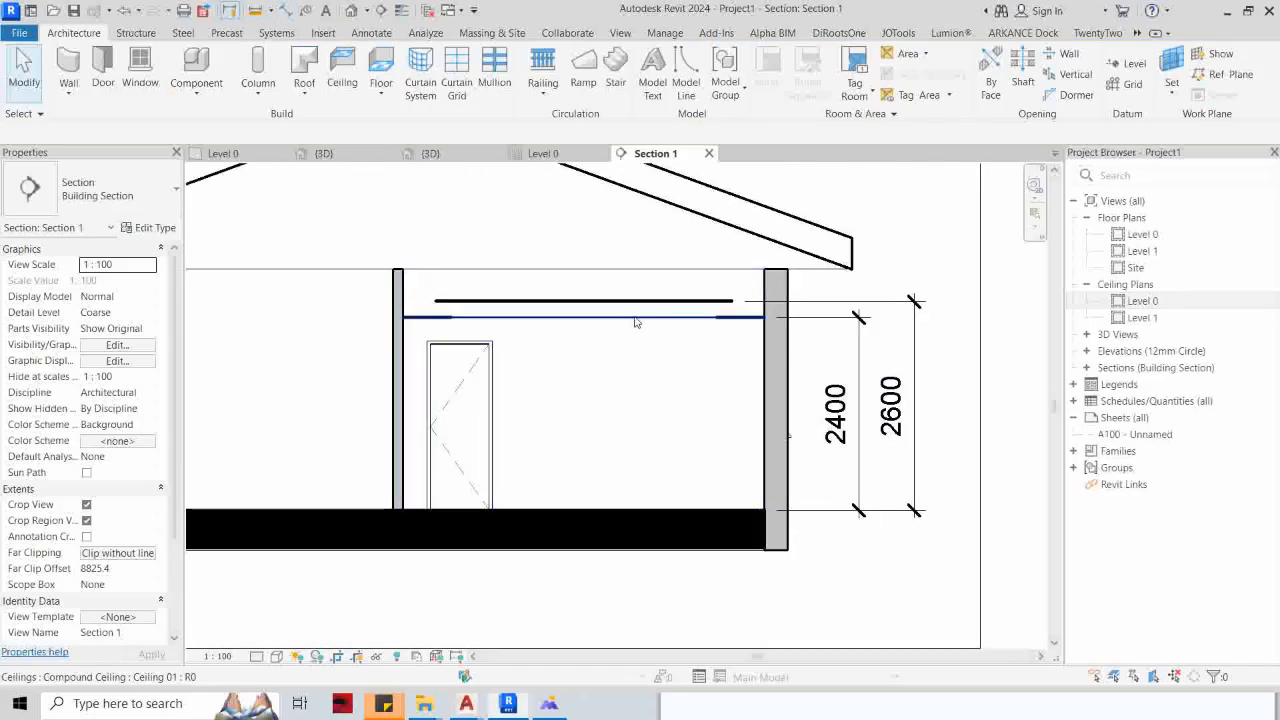
scroll(623, 316, "up", 1)
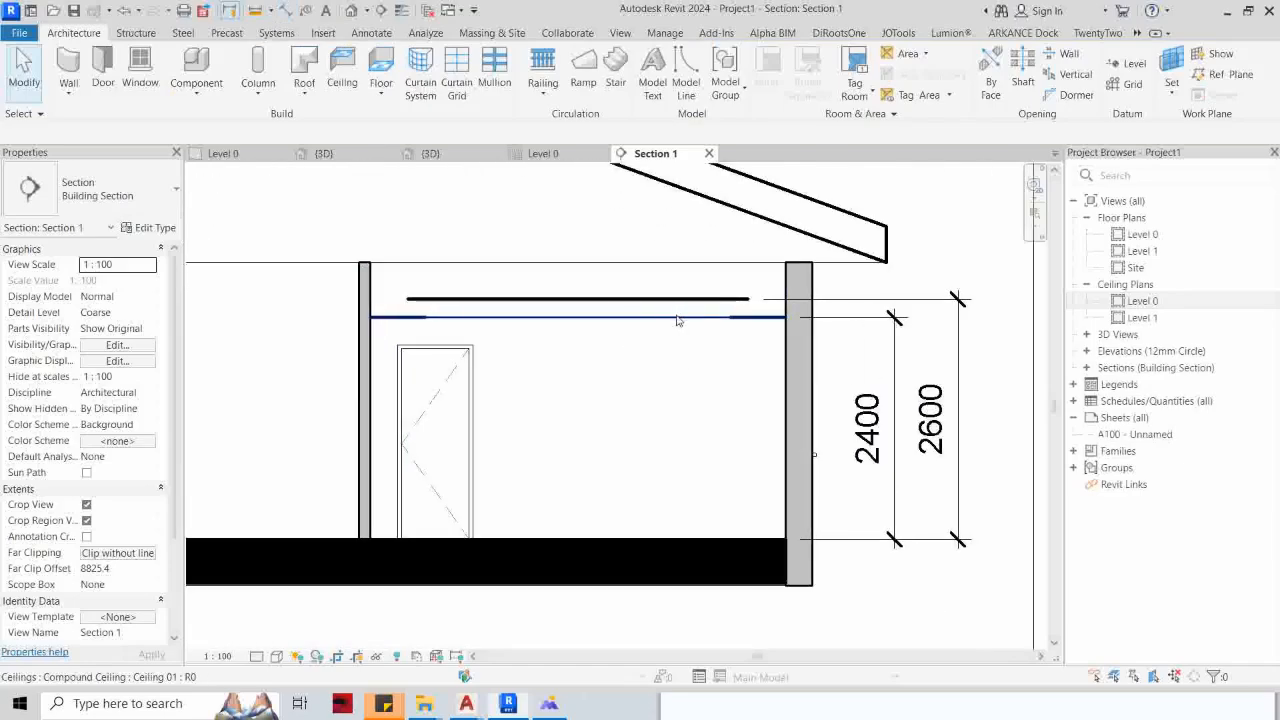
scroll(457, 310, "up", 2)
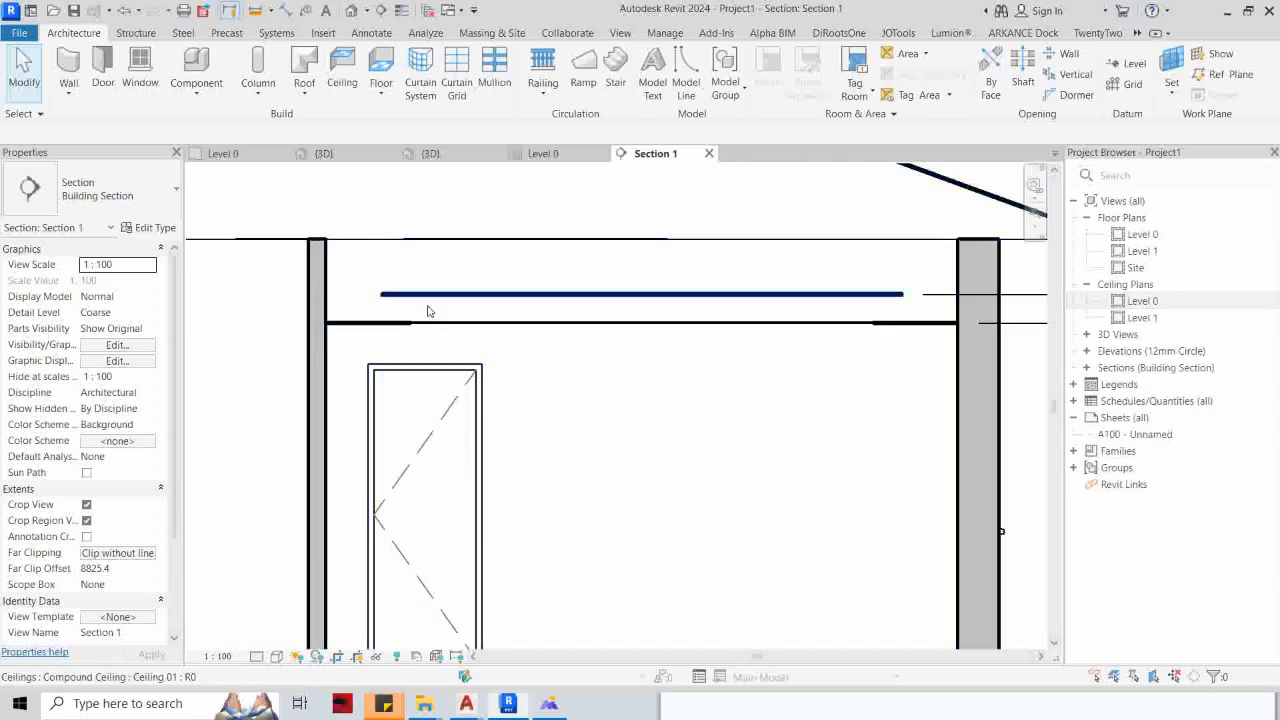
scroll(428, 311, "up", 3)
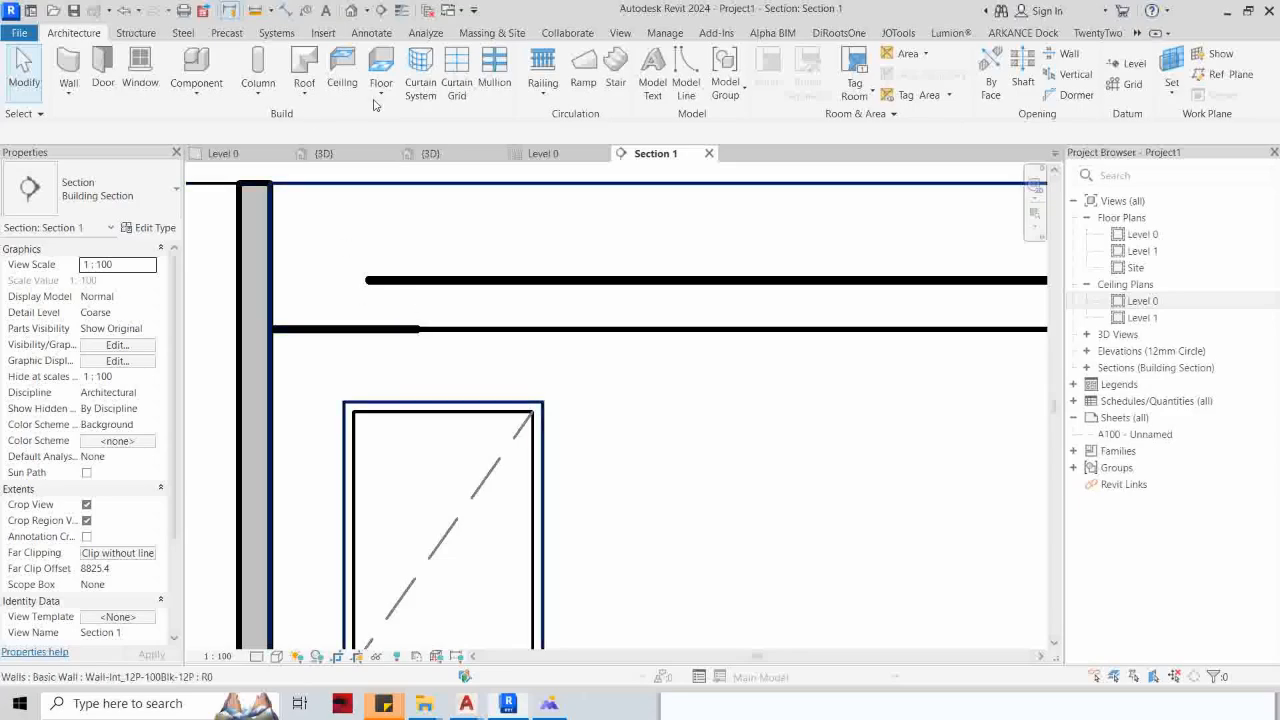
scroll(414, 330, "down", 3)
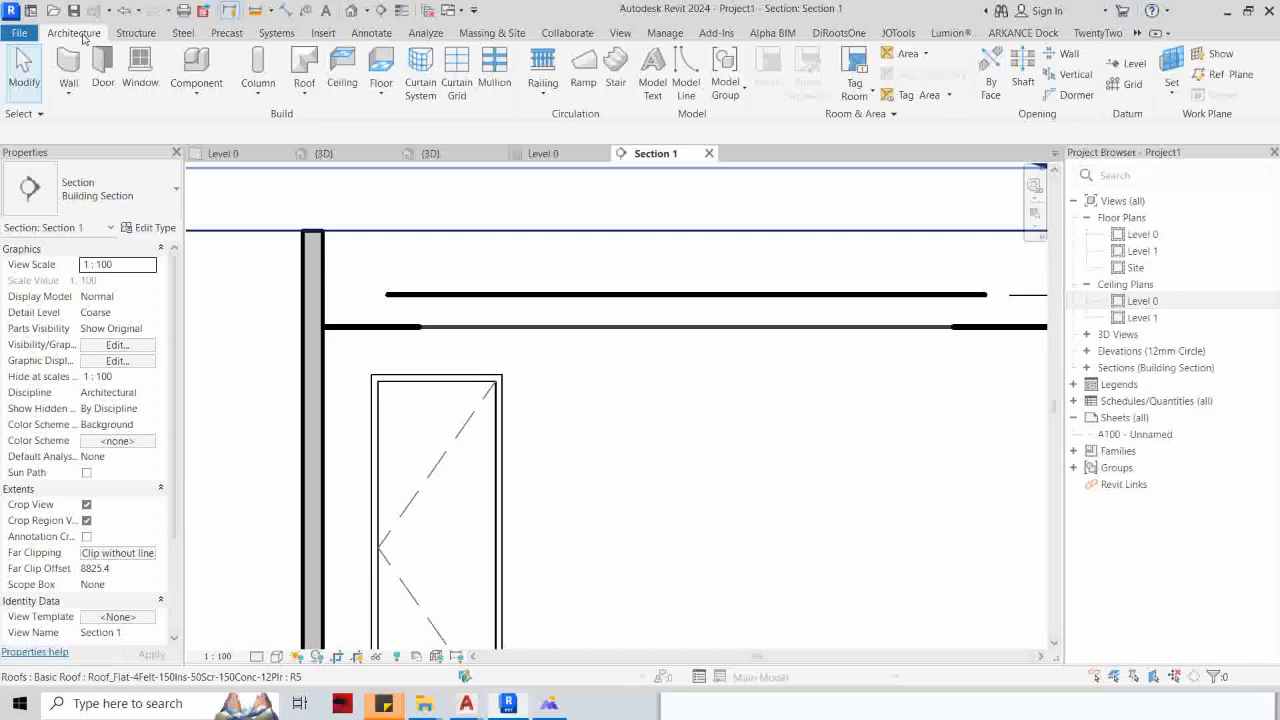
Step: Create an in-place model component in the Ceilings category with the name Ceilings 1
left_click(196, 90)
left_click(232, 163)
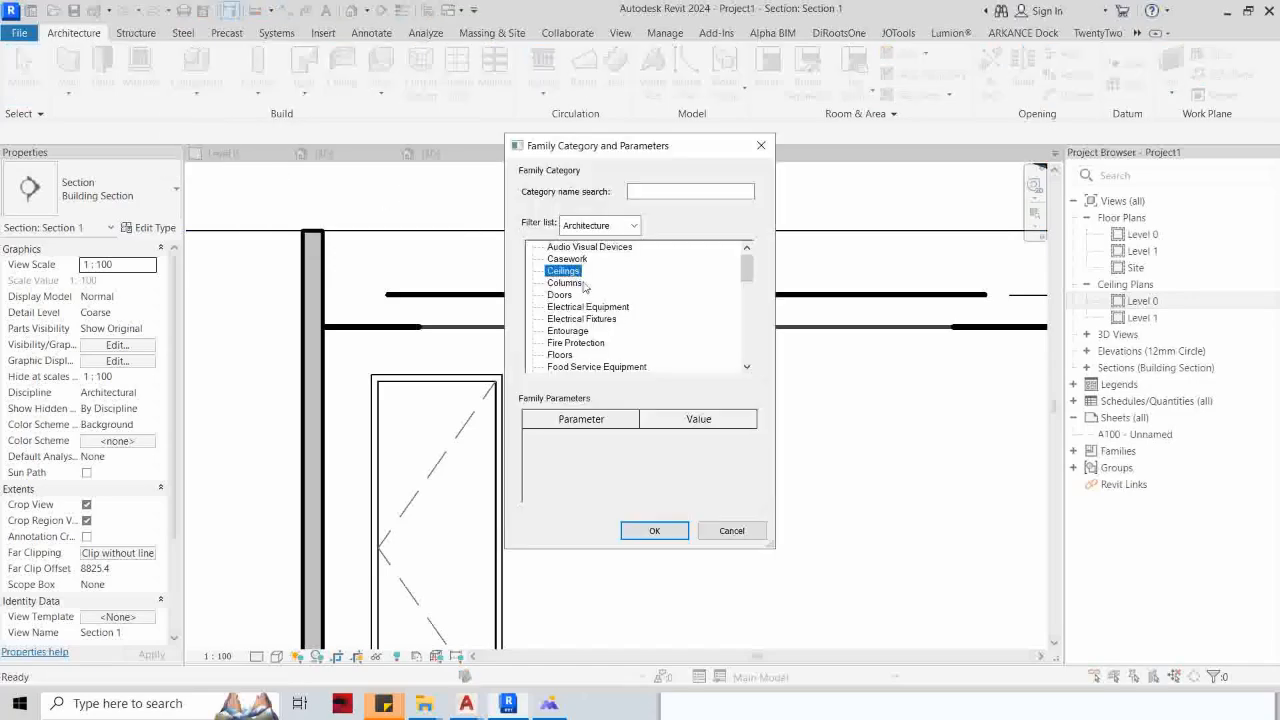
left_click(655, 531)
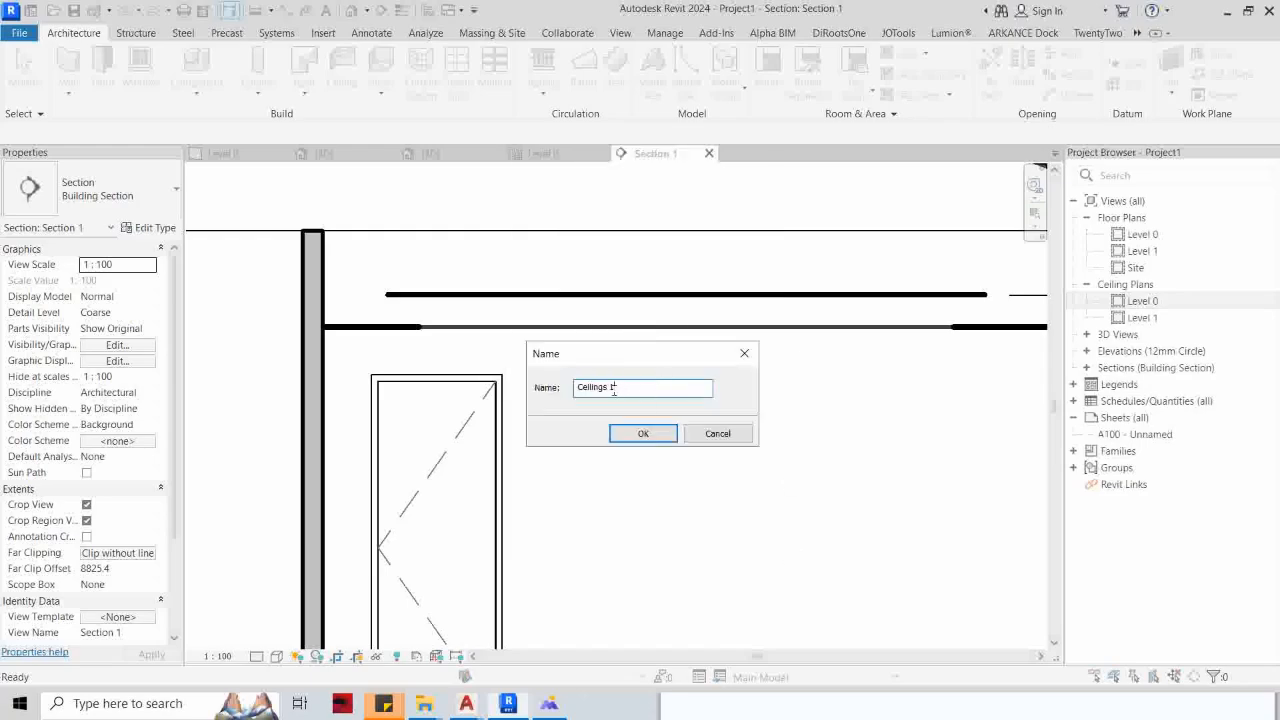
left_click(652, 390)
left_click(645, 434)
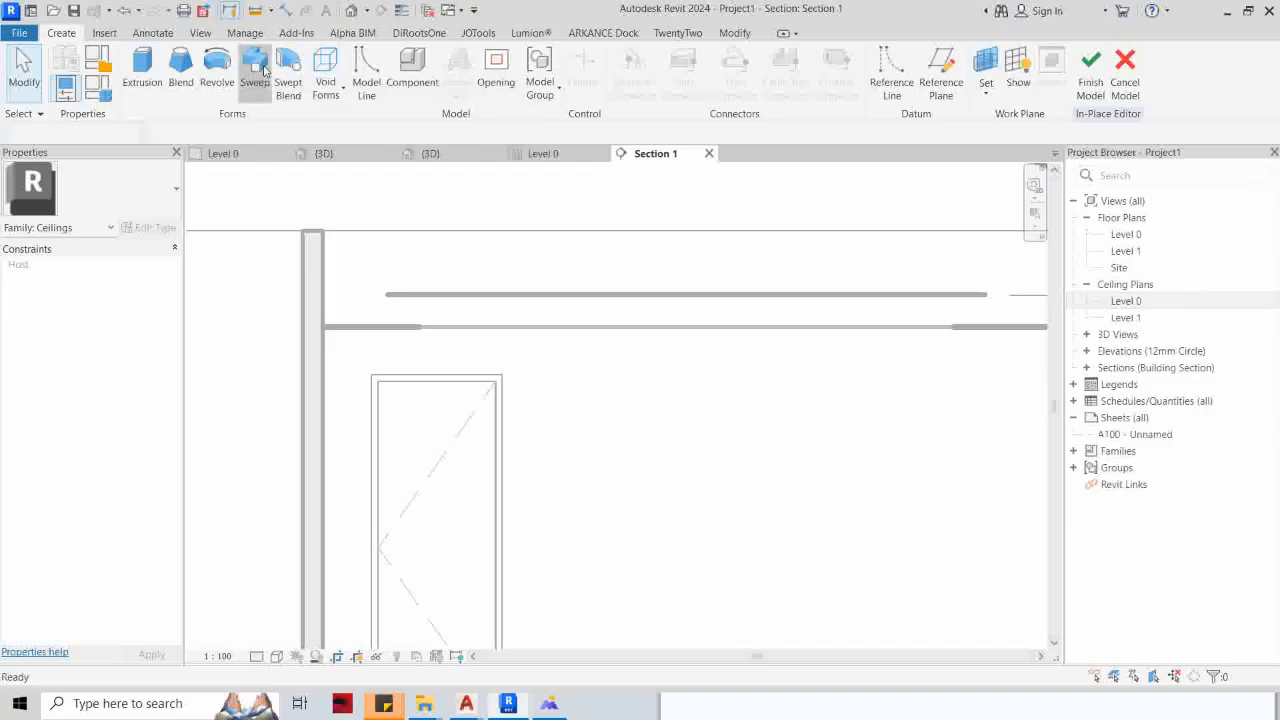
Step: Start a sweep with a picked path and open the Level 0 ceiling plan for picking it
left_click(256, 68)
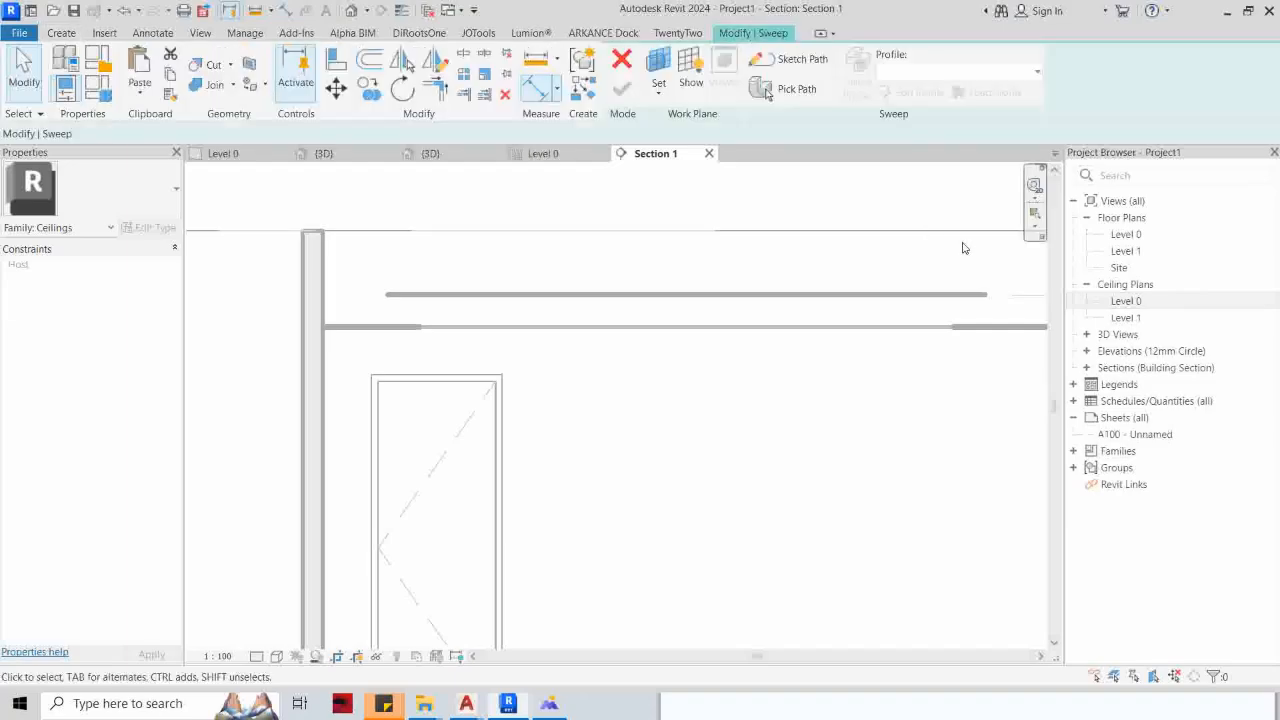
left_click(795, 93)
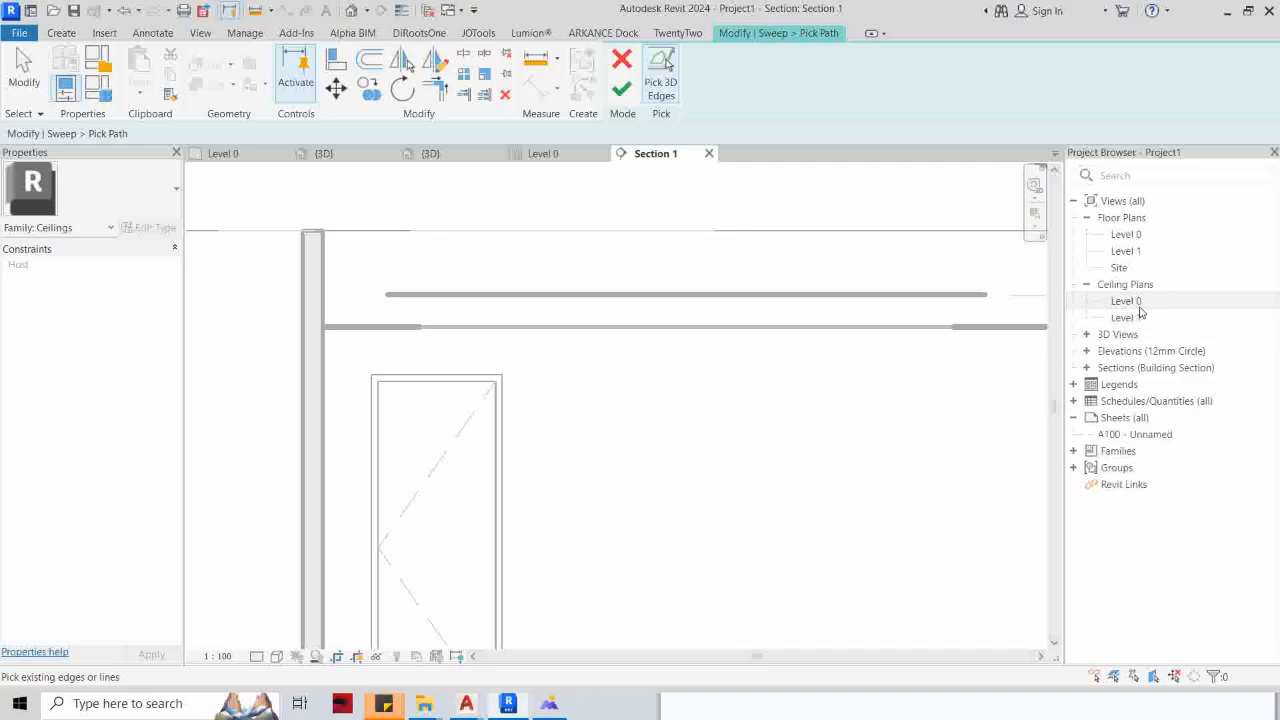
double_click(1126, 301)
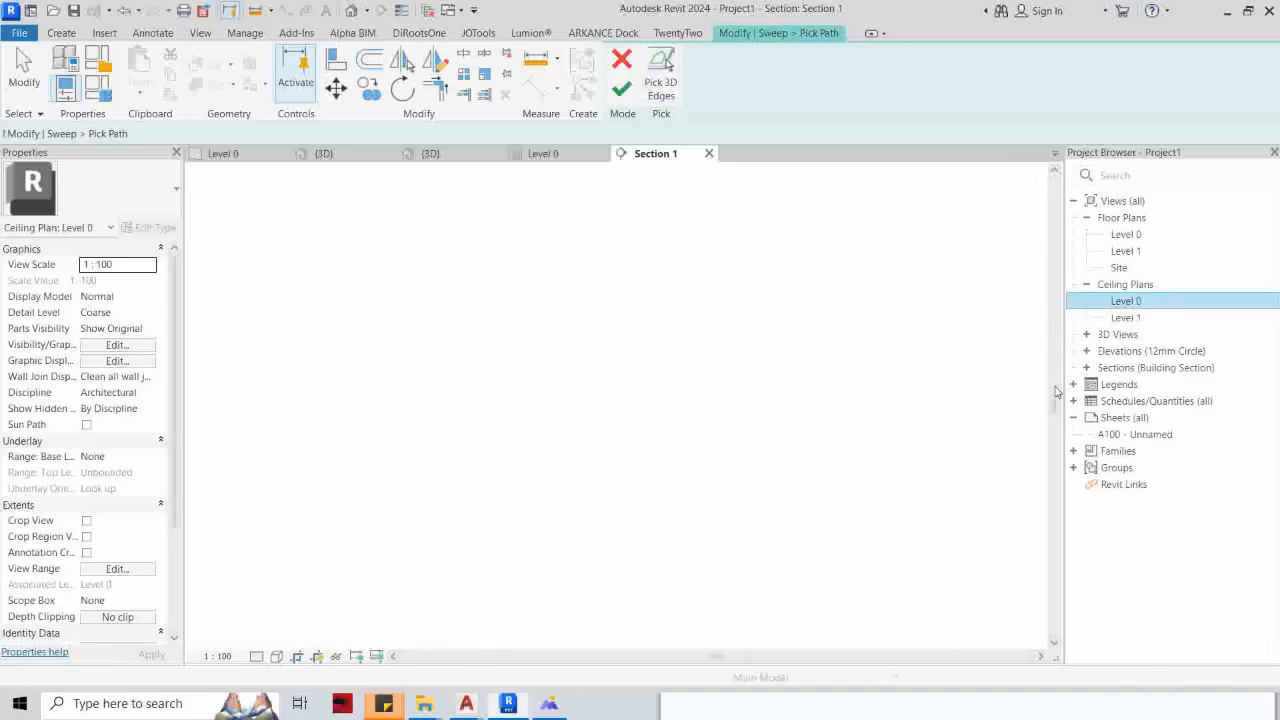
Step: Pick all four edges of the lower ceiling's rectangular opening as the sweep path and finish the path
middle_click_drag(741, 339, 713, 360)
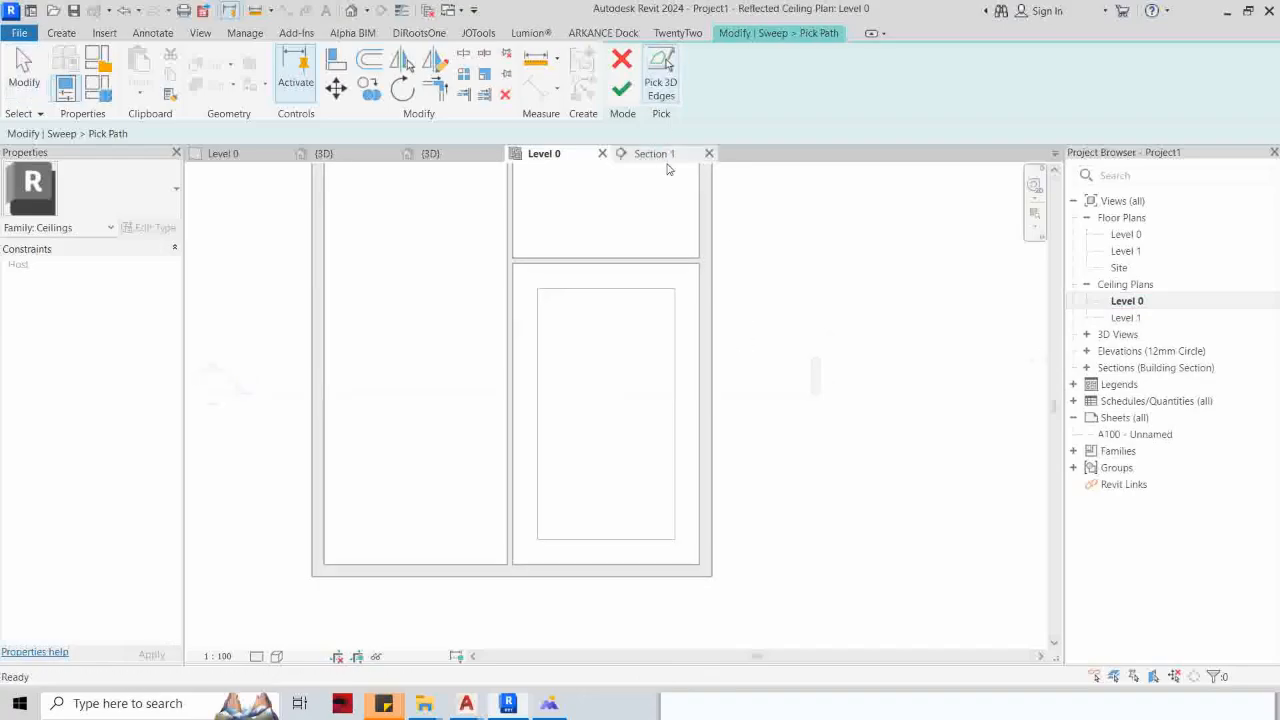
scroll(531, 338, "up", 2)
scroll(774, 344, "up", 1)
scroll(774, 344, "down", 3)
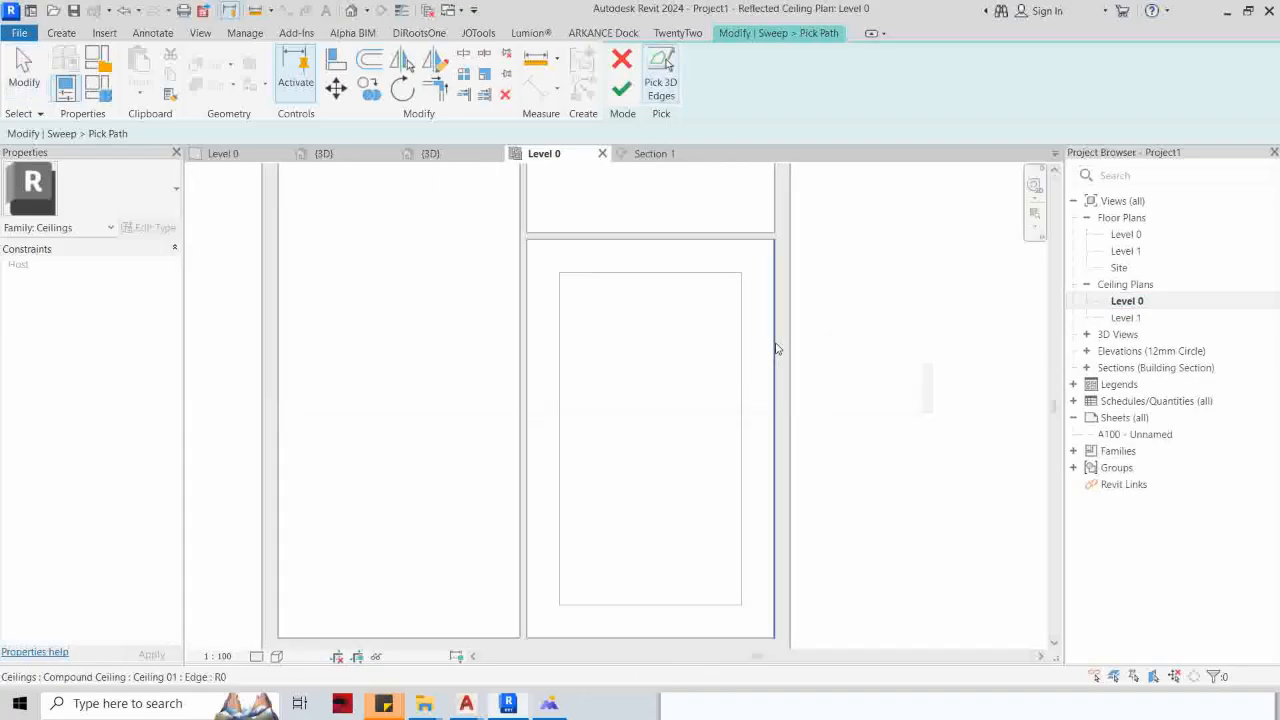
scroll(642, 370, "down", 1)
middle_click_drag(660, 375, 667, 376)
scroll(620, 352, "up", 1)
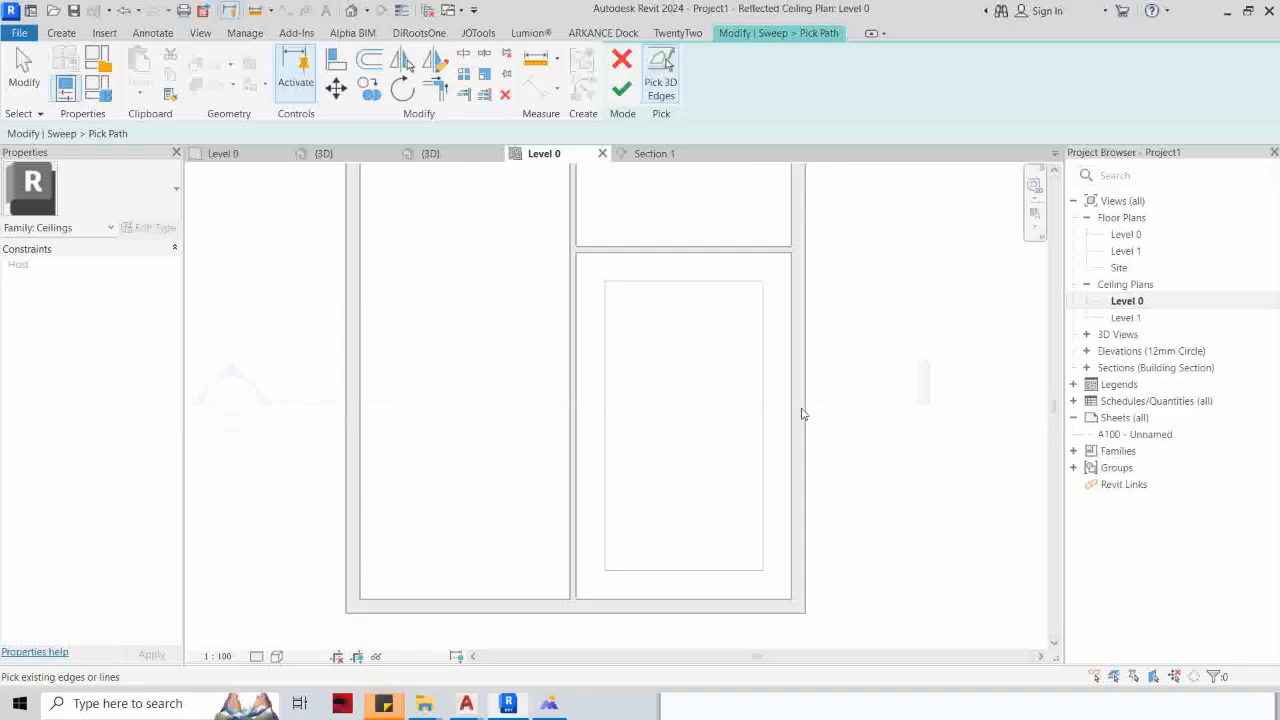
left_click(604, 379)
middle_click_drag(669, 385, 610, 388)
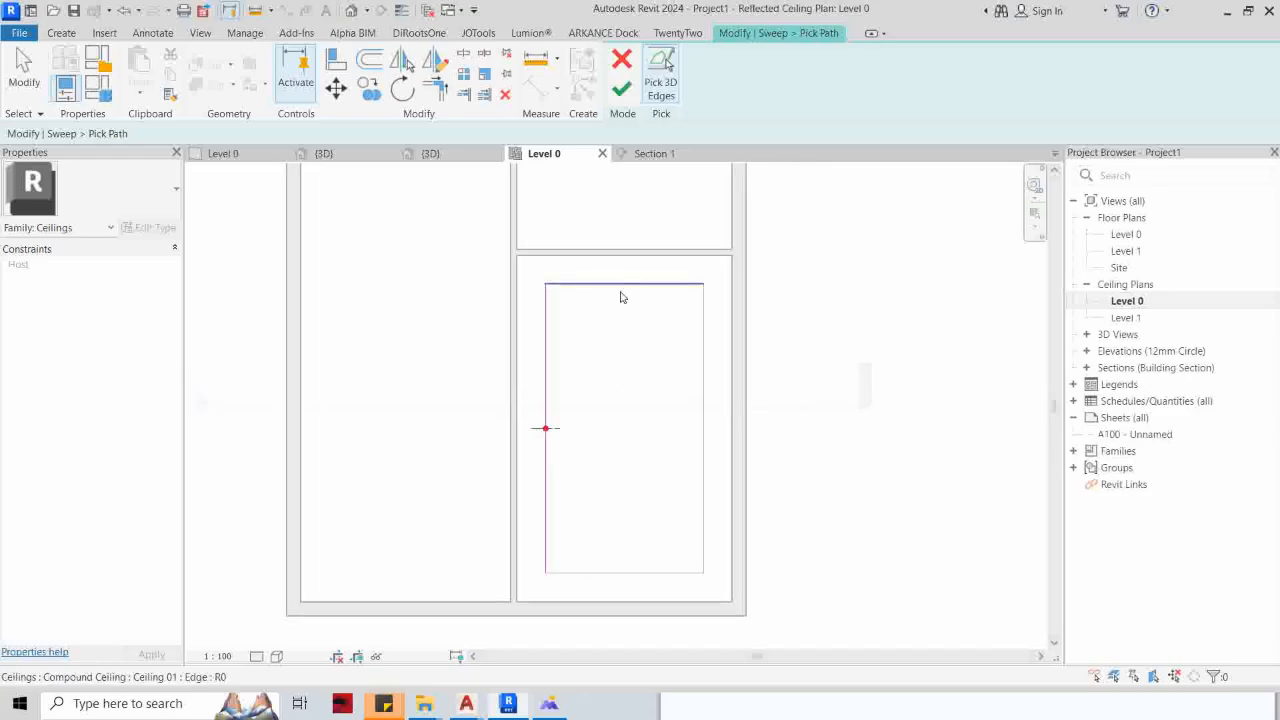
left_click(620, 297)
left_click(709, 325)
left_click(698, 555)
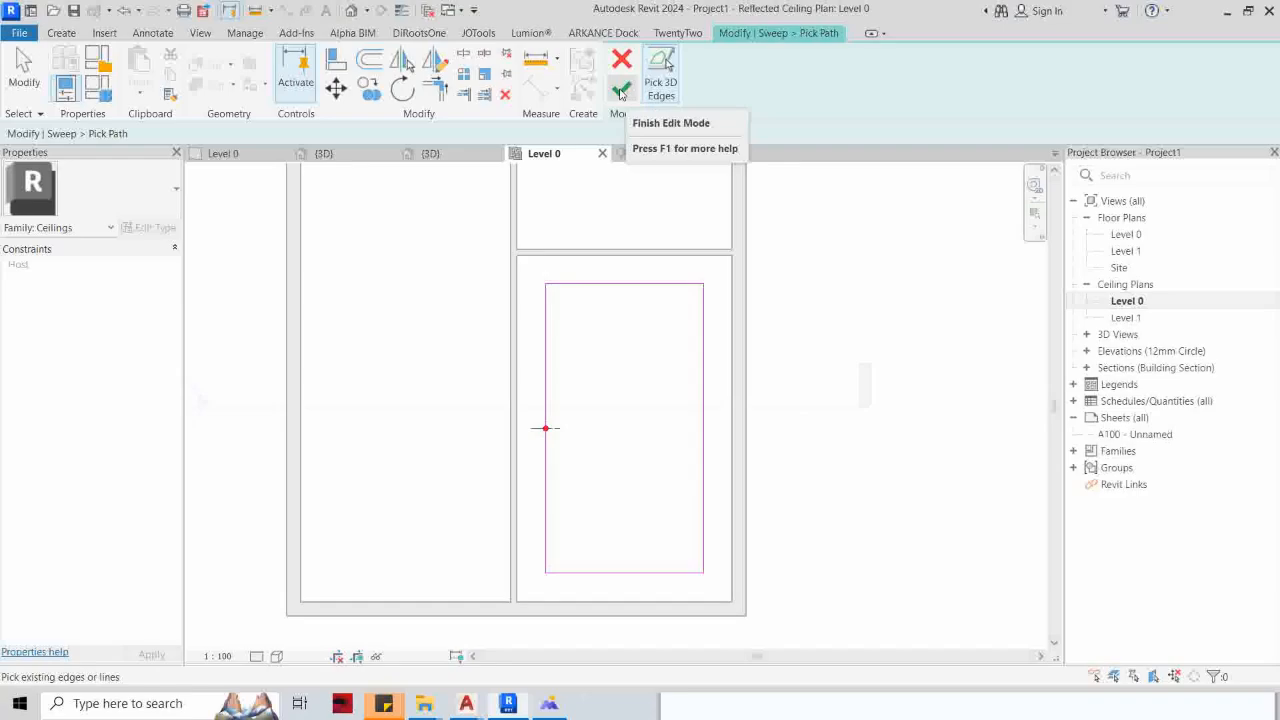
left_click(620, 91)
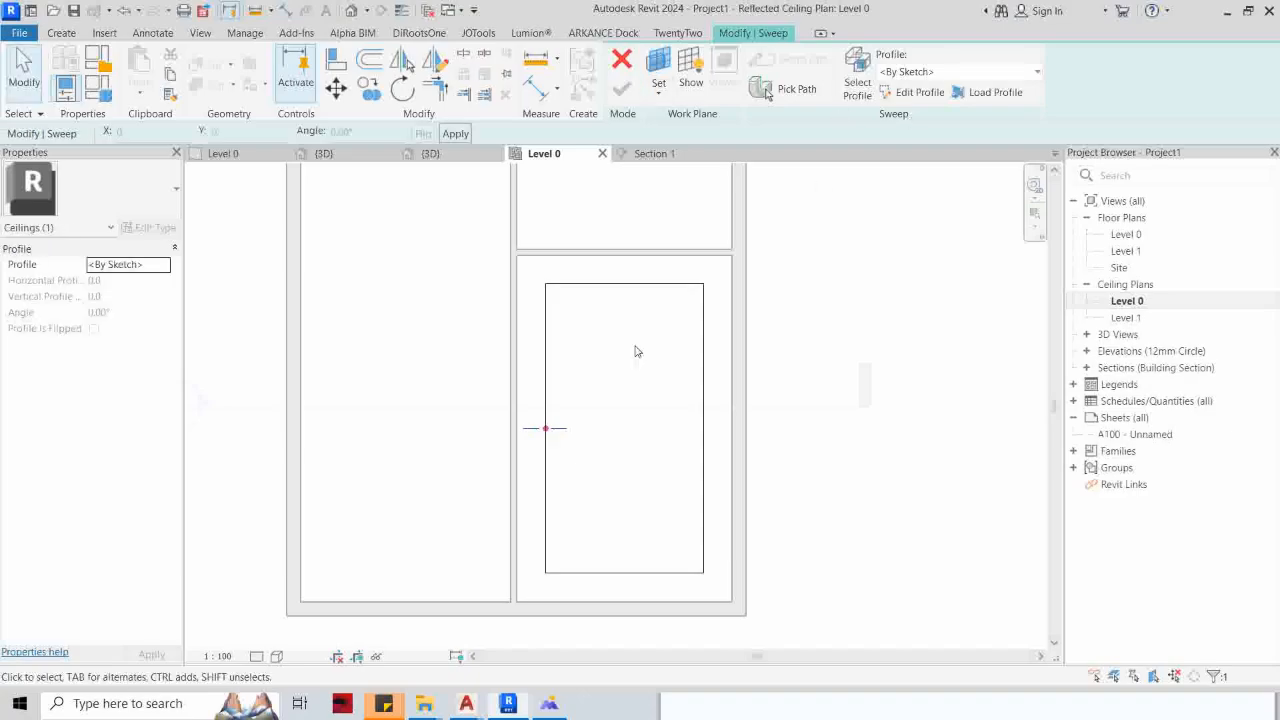
Step: Start editing the sweep's sketched profile and open Section 1 as the sketch view
left_click(919, 93)
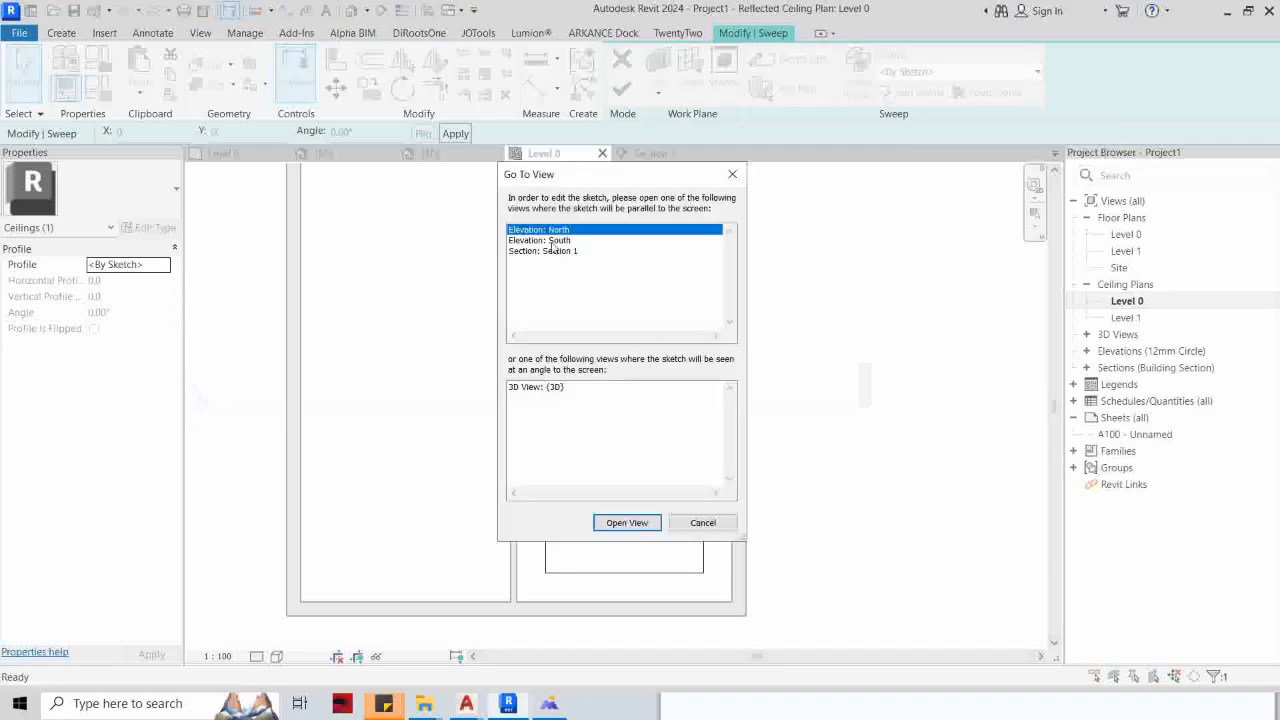
left_click(547, 252)
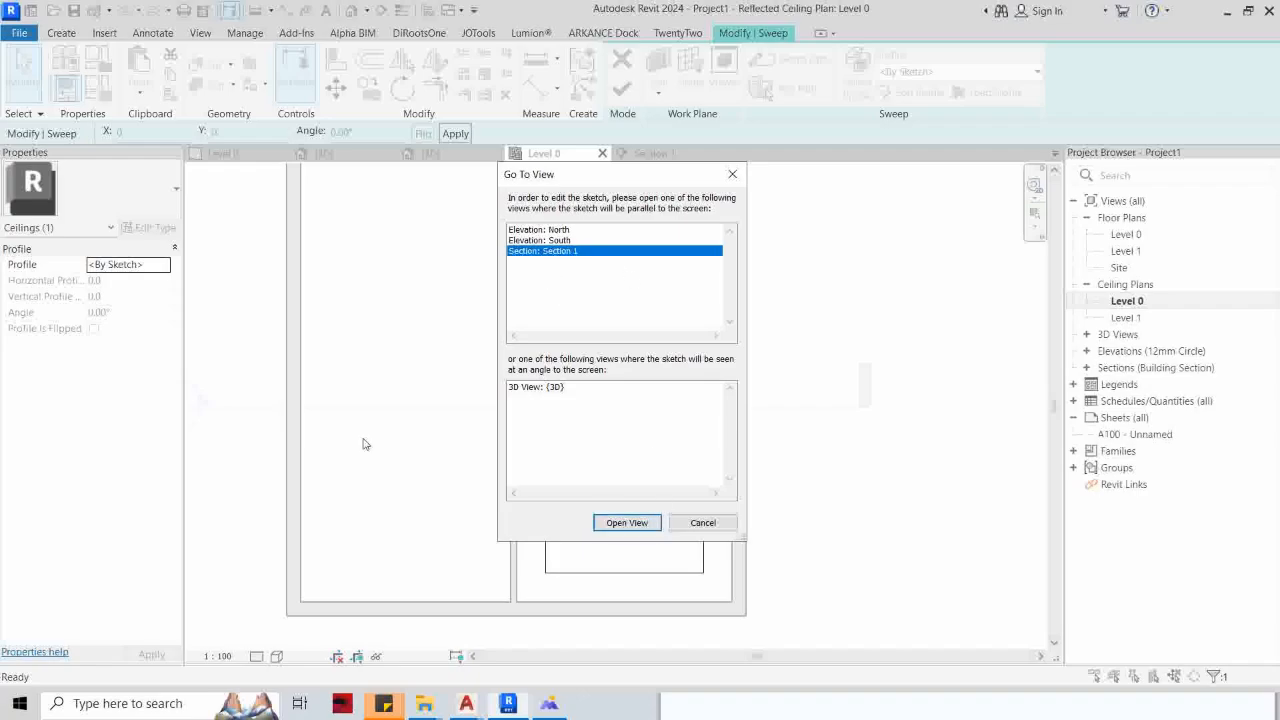
left_click(627, 523)
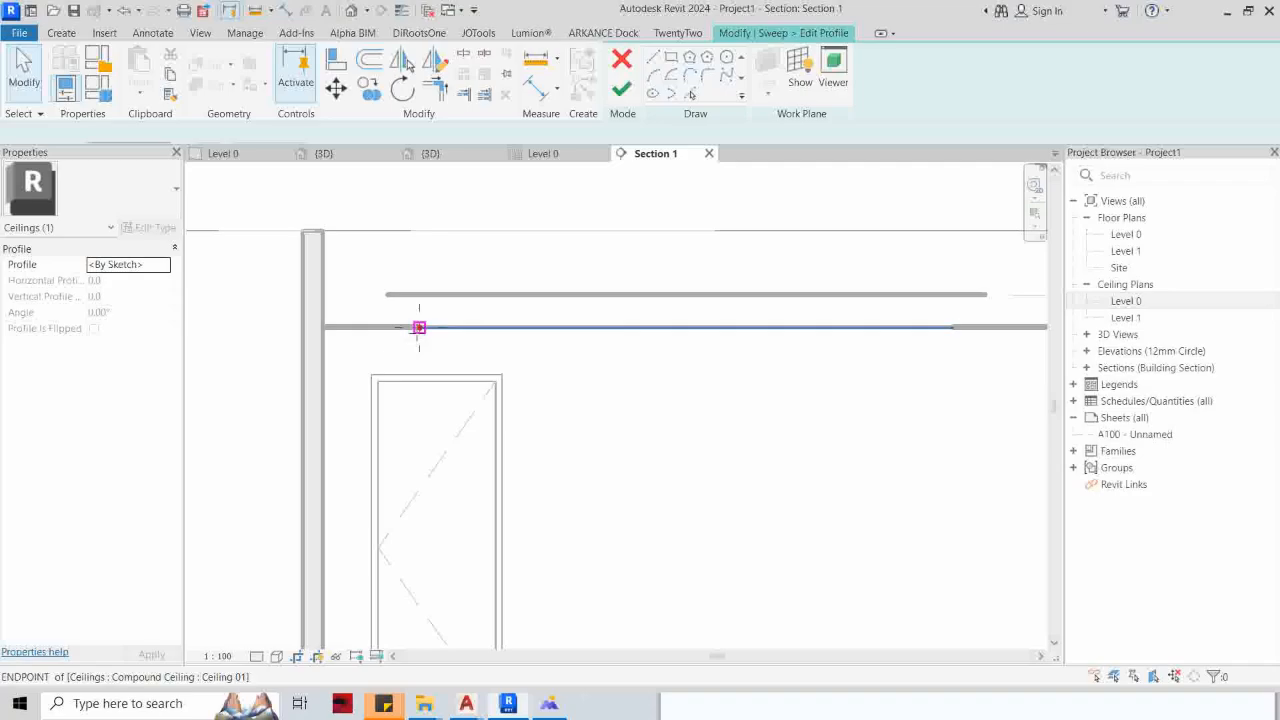
Step: Sketch the stepped profile line from the lower ceiling's top face: 90 mm up, 200 mm outward, and 100 mm up to the upper ceiling's lower corner
scroll(420, 325, "up", 3)
middle_click_drag(424, 325, 459, 328)
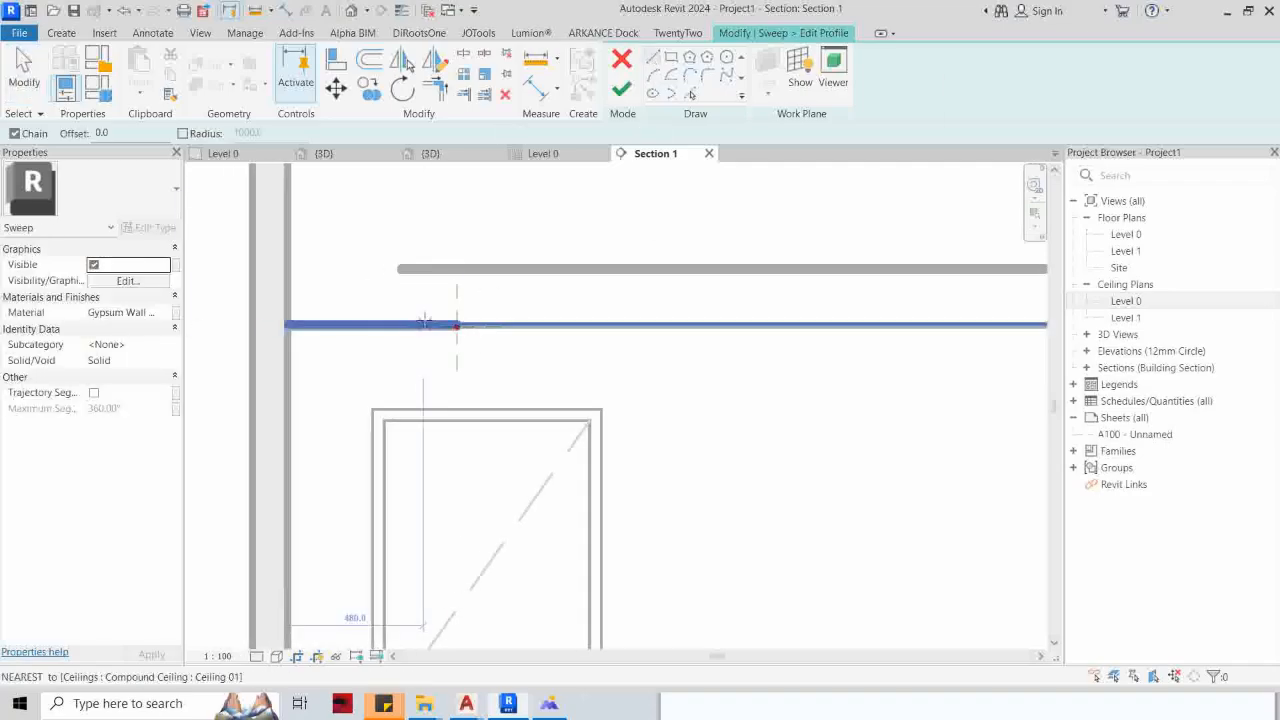
scroll(457, 325, "up", 3)
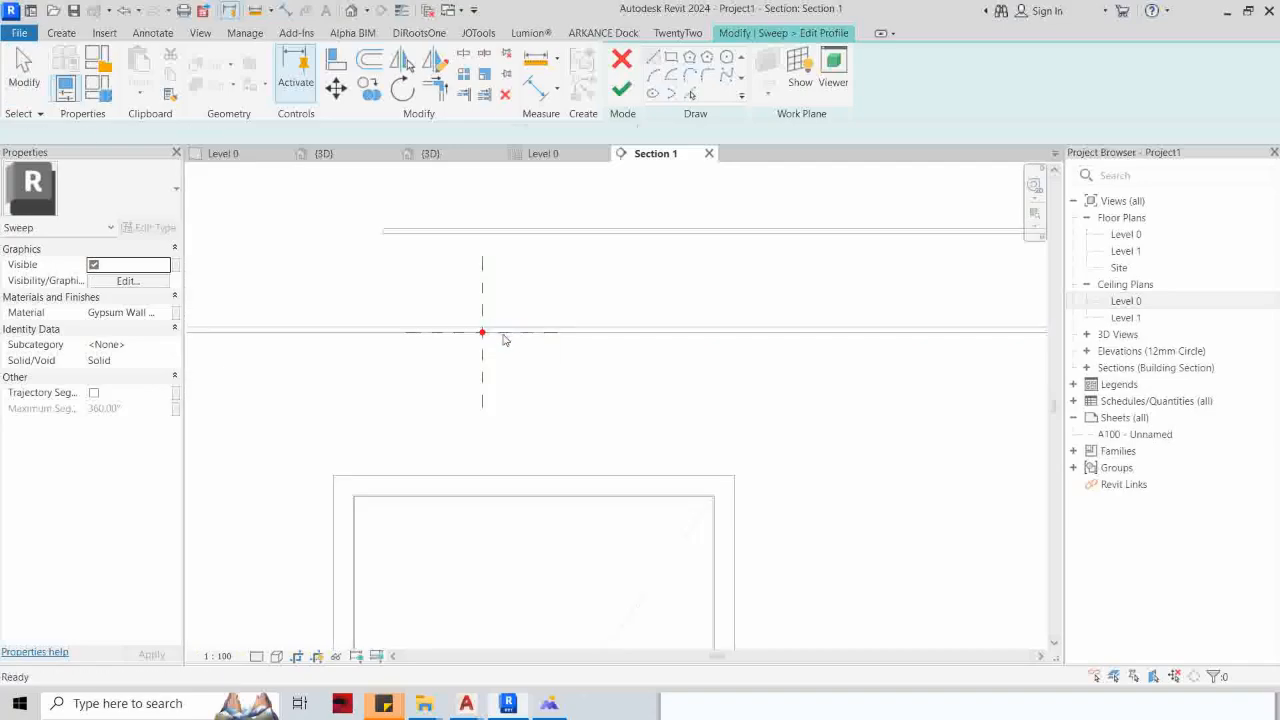
scroll(481, 332, "up", 2)
middle_click_drag(491, 306, 549, 354)
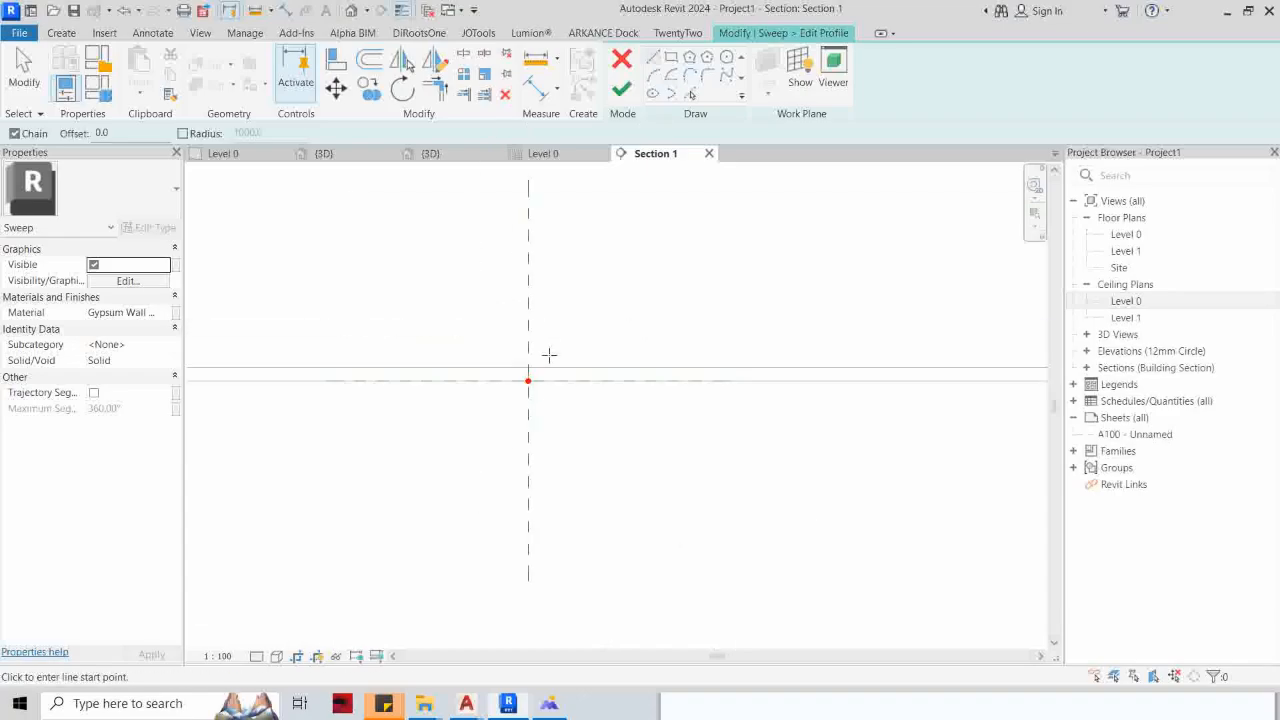
scroll(549, 354, "down", 1)
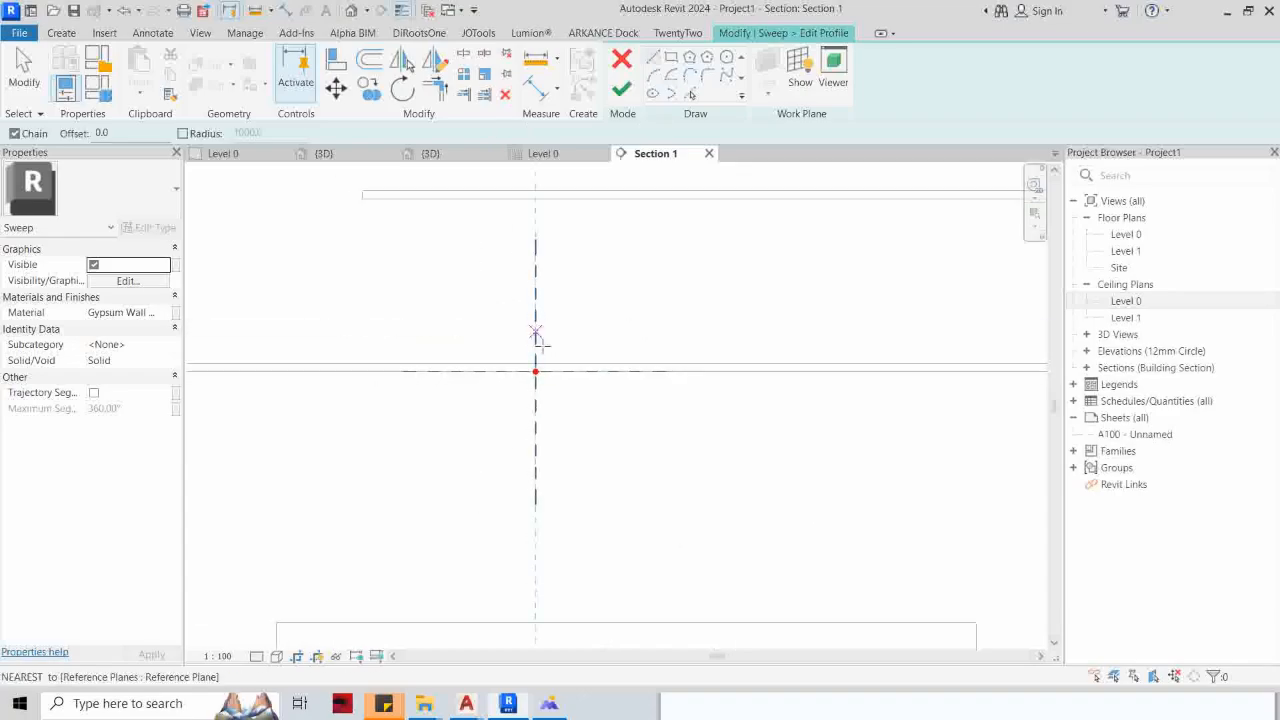
left_click(535, 364)
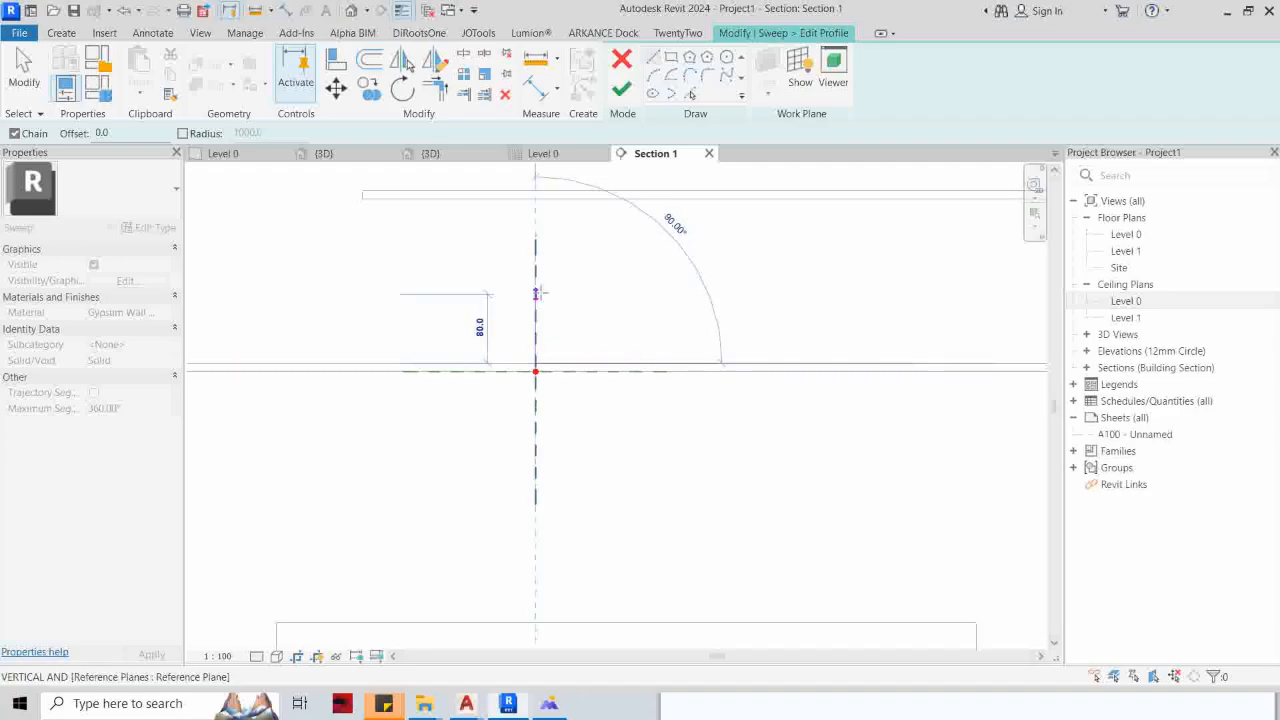
type("90")
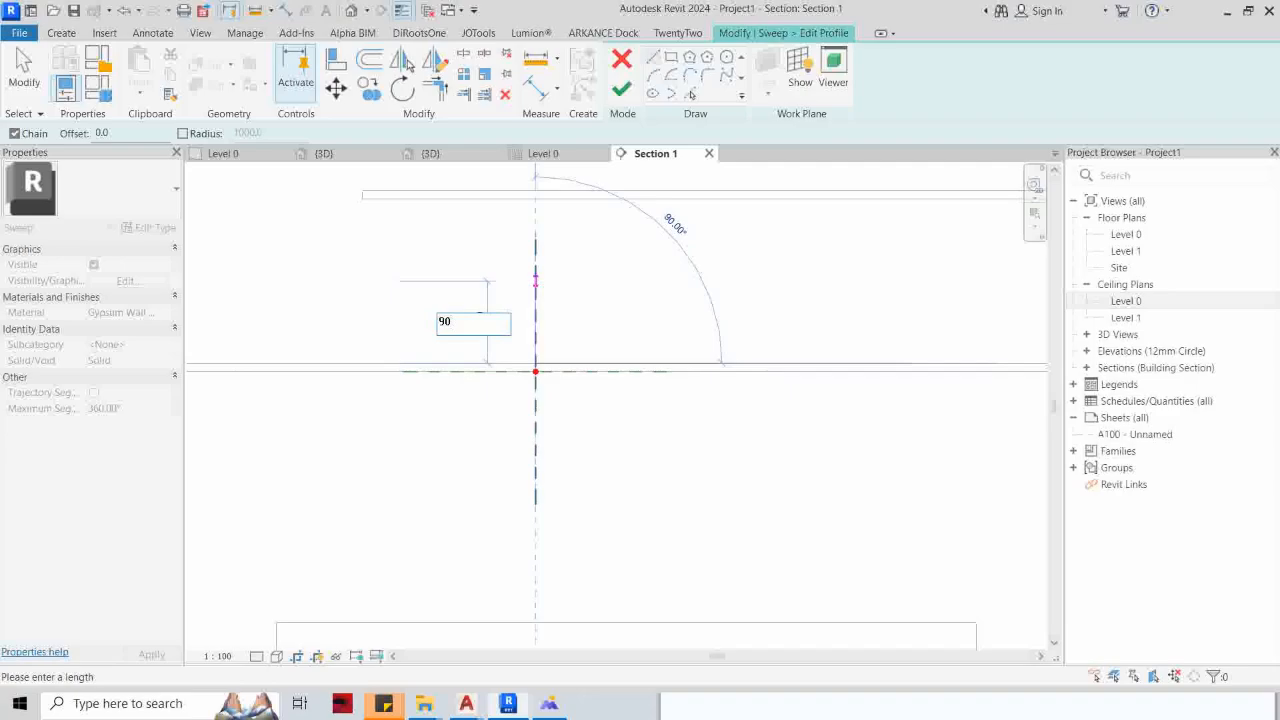
key("Return")
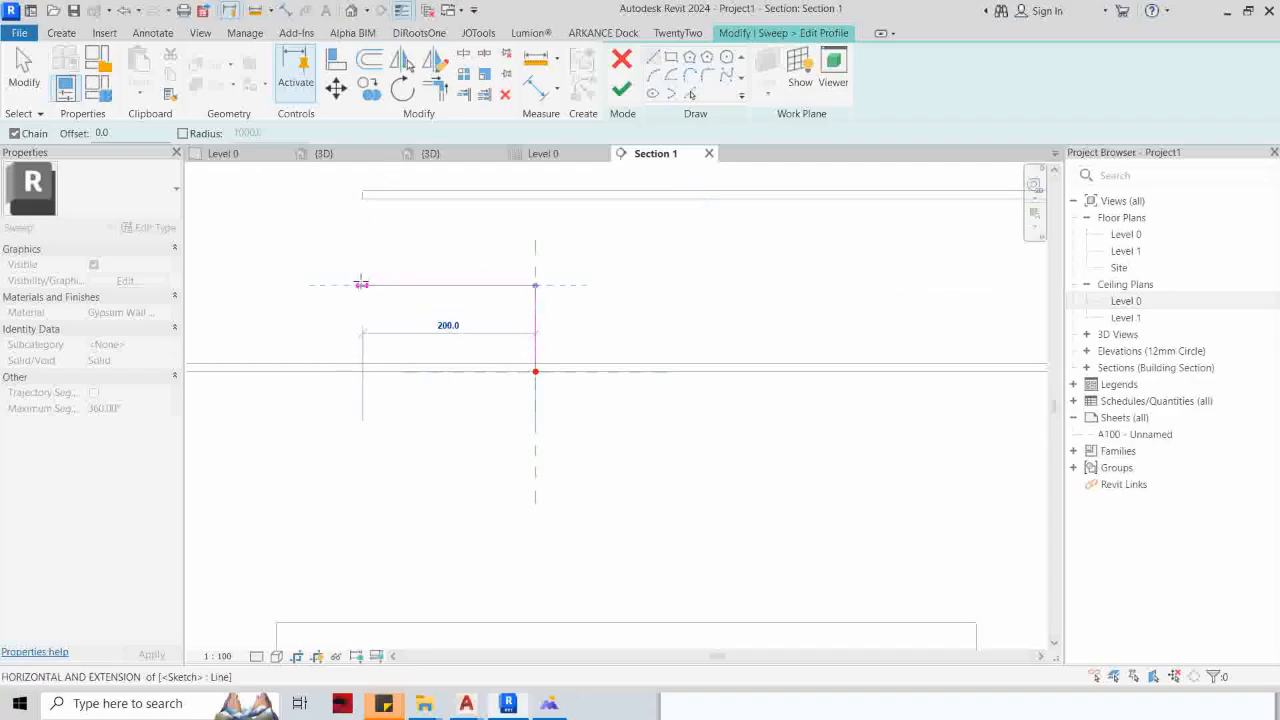
left_click(361, 284)
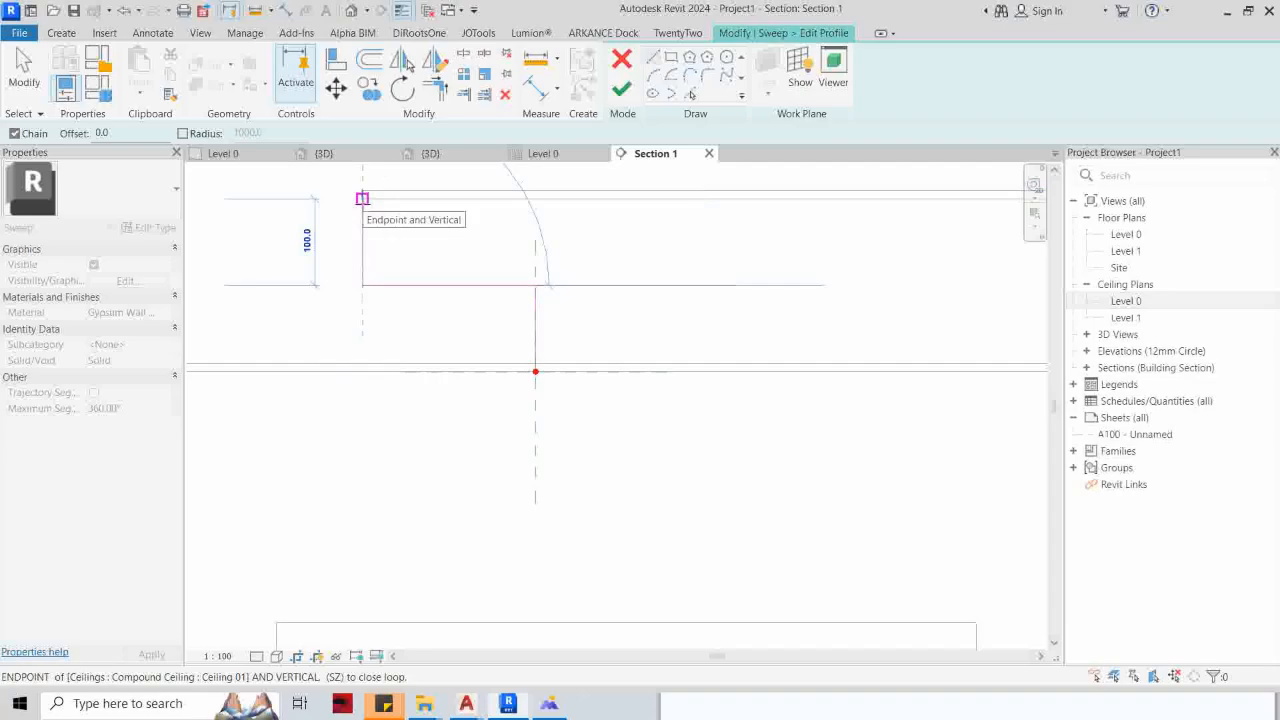
left_click(362, 197)
key("Escape")
key("Escape")
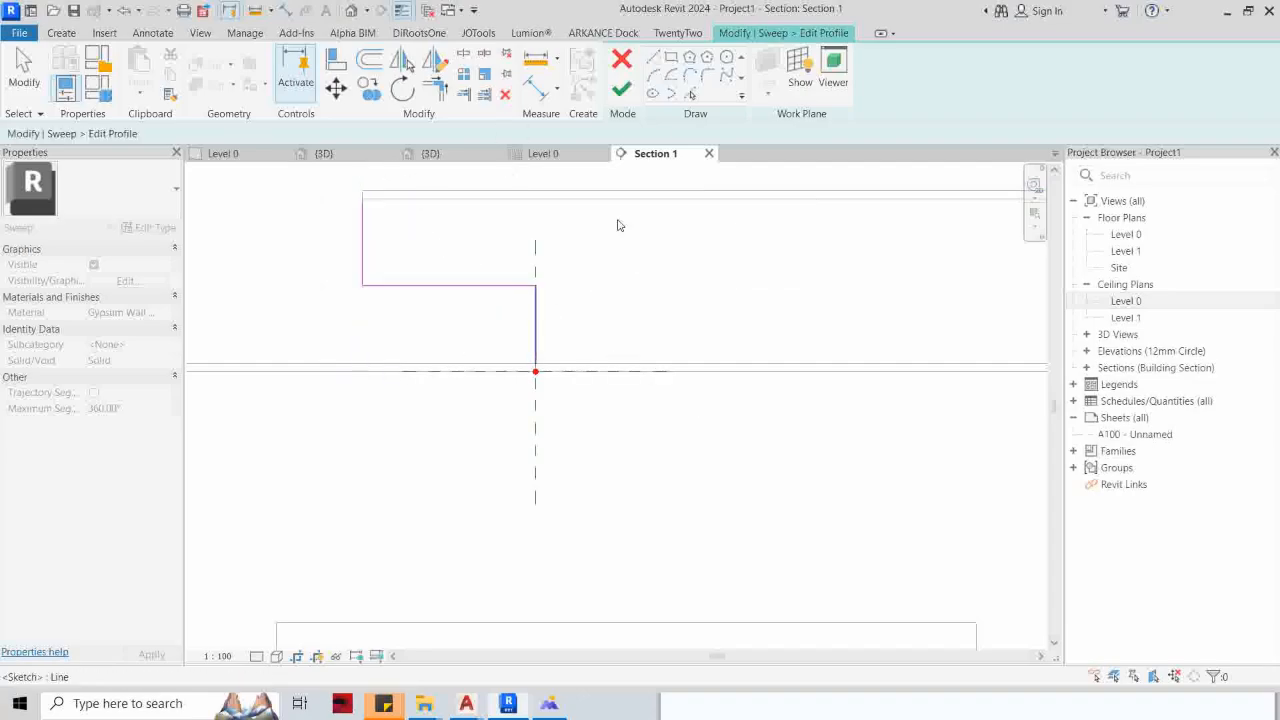
Step: Move the profile's upper vertical line 10 mm inward from the upper ceiling's edge
left_click(363, 234)
key("m")
key("v")
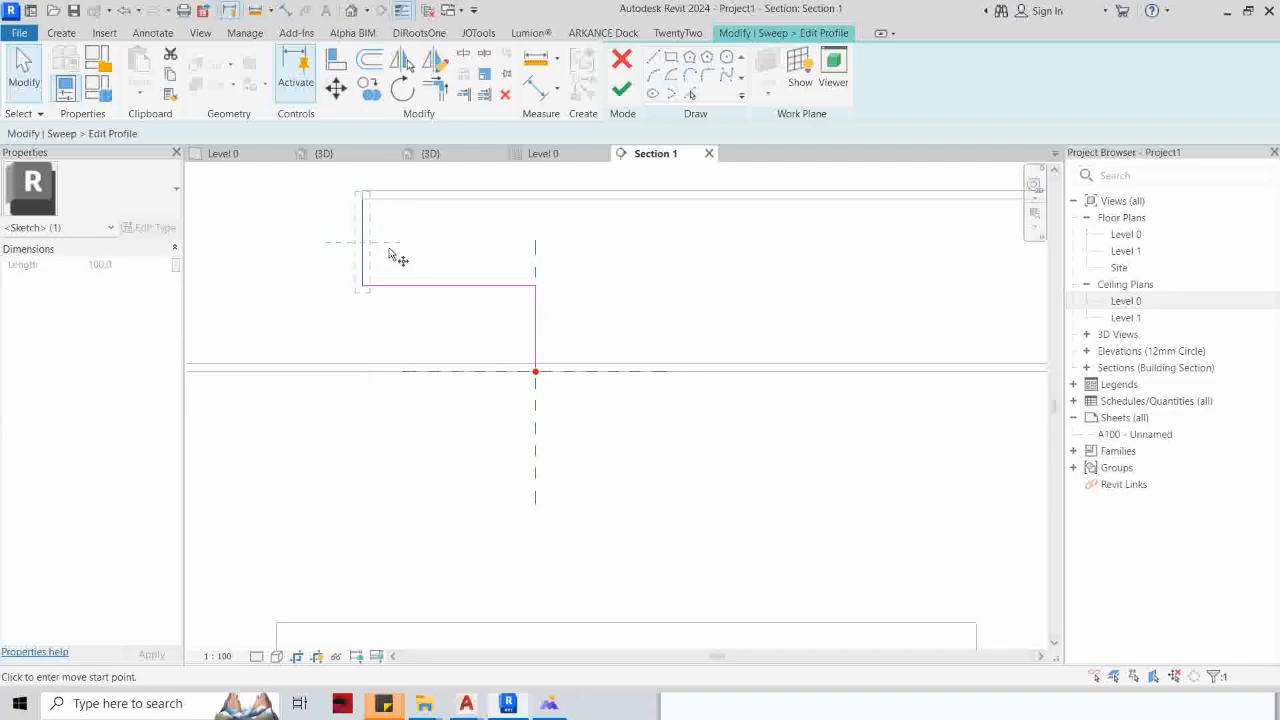
left_click(364, 241)
type("10")
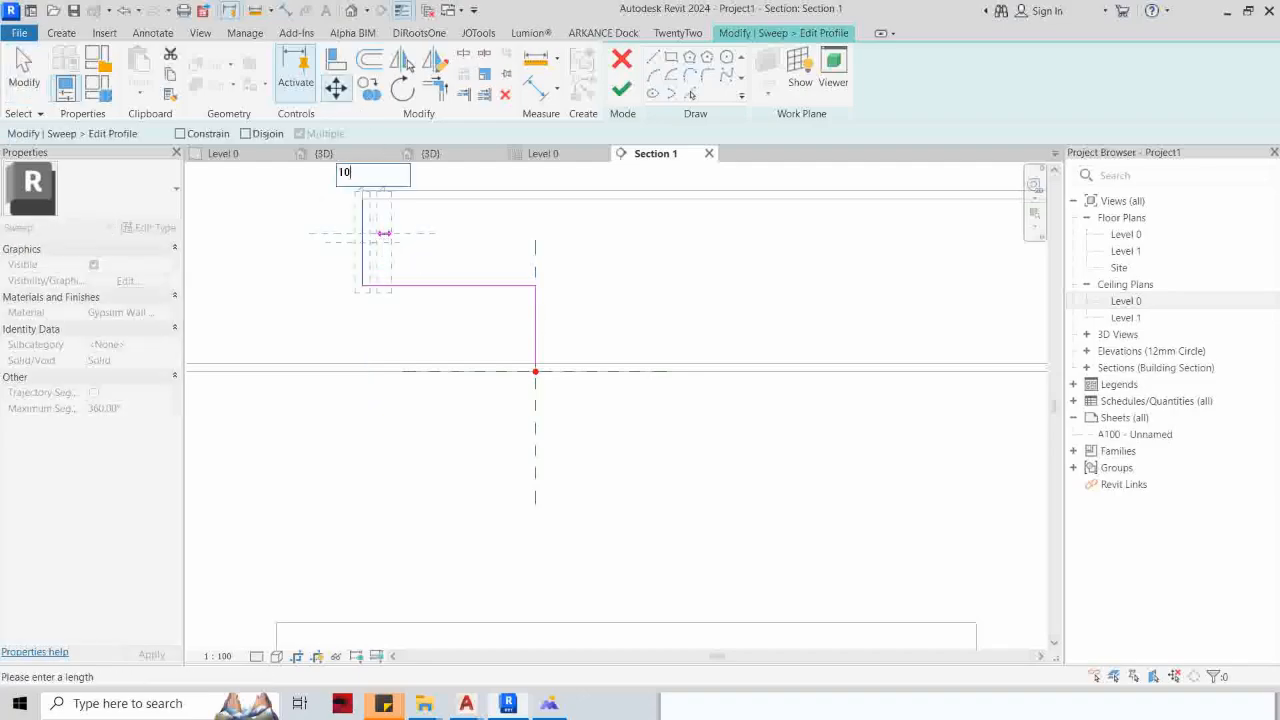
key("Return")
Step: Draw a short line along the upper ceiling's underside to its corner, continuing straight down as the profile's outer vertical edge
left_click(654, 58)
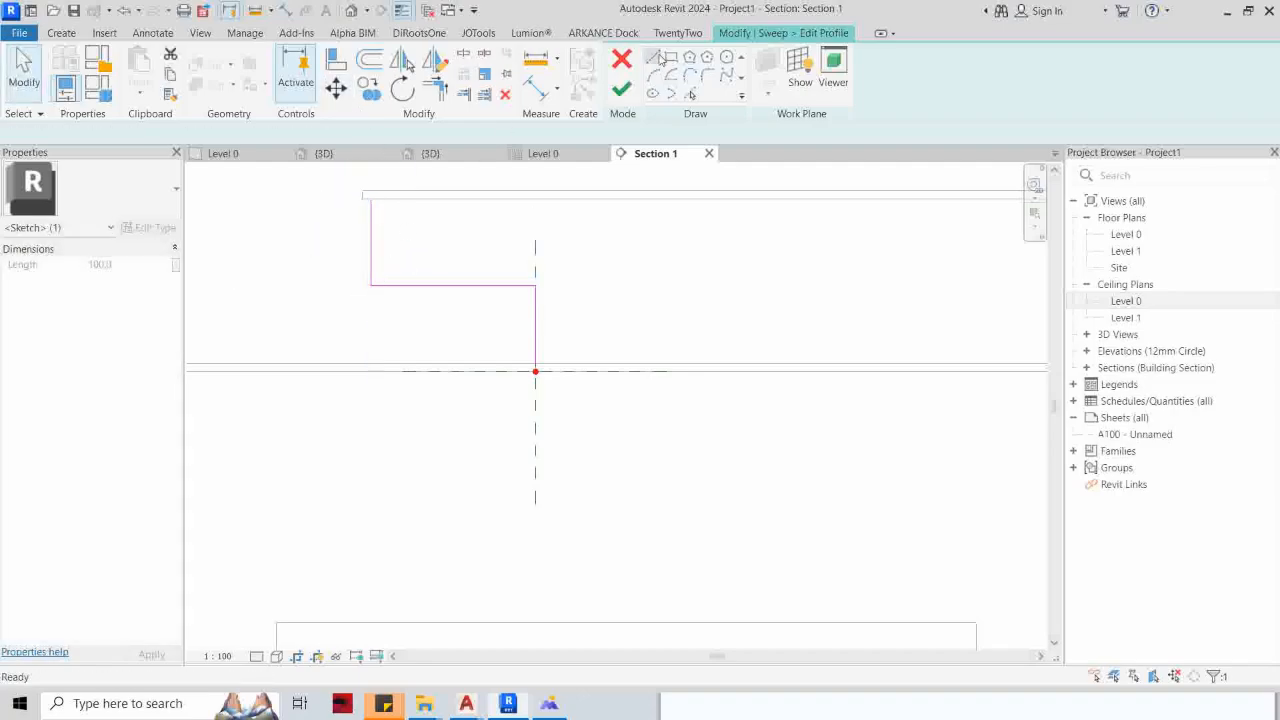
left_click(370, 198)
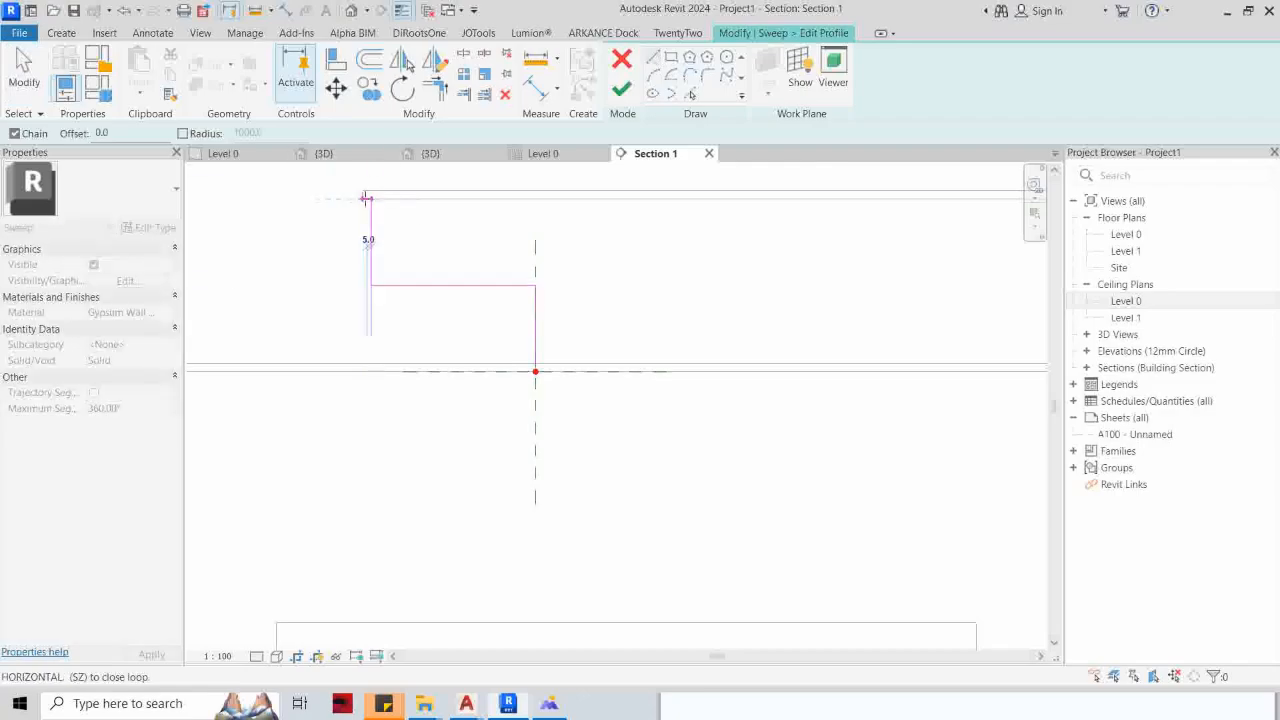
left_click(362, 198)
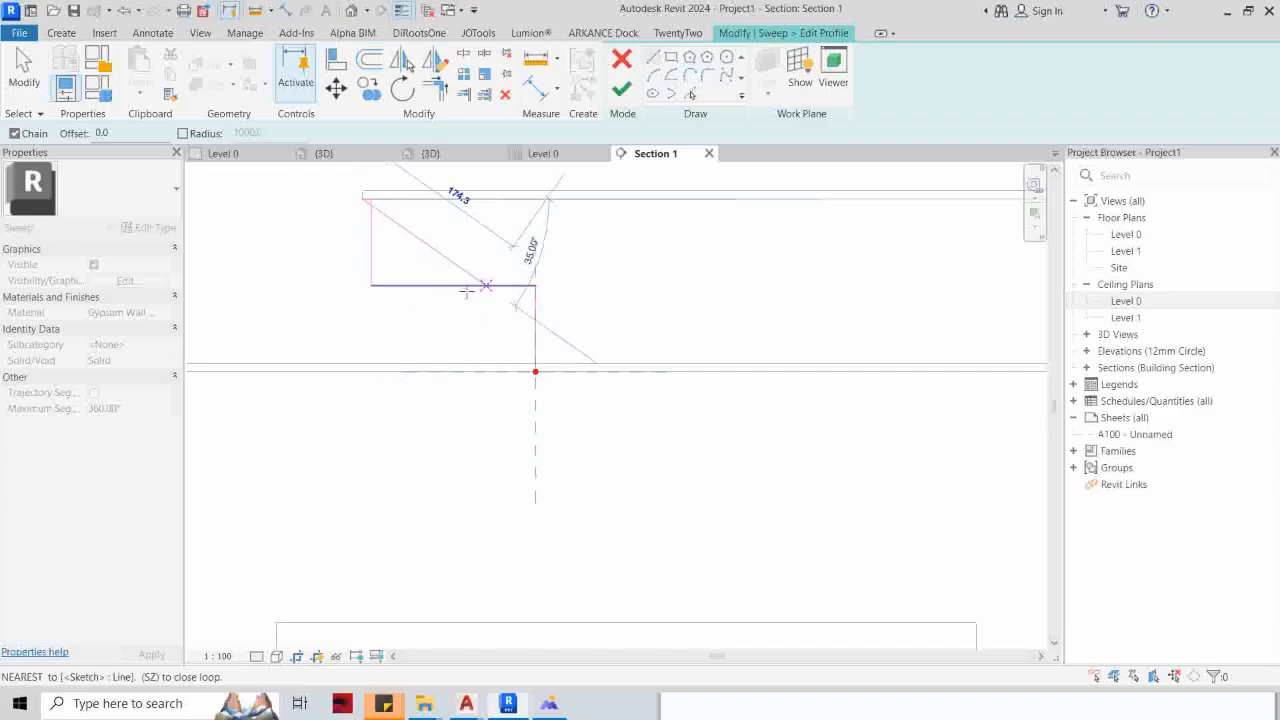
left_click(362, 320)
Step: Create parallel lines offset 10 mm from the profile's horizontal line and lower vertical line, on the outer side of the step
left_click(690, 94)
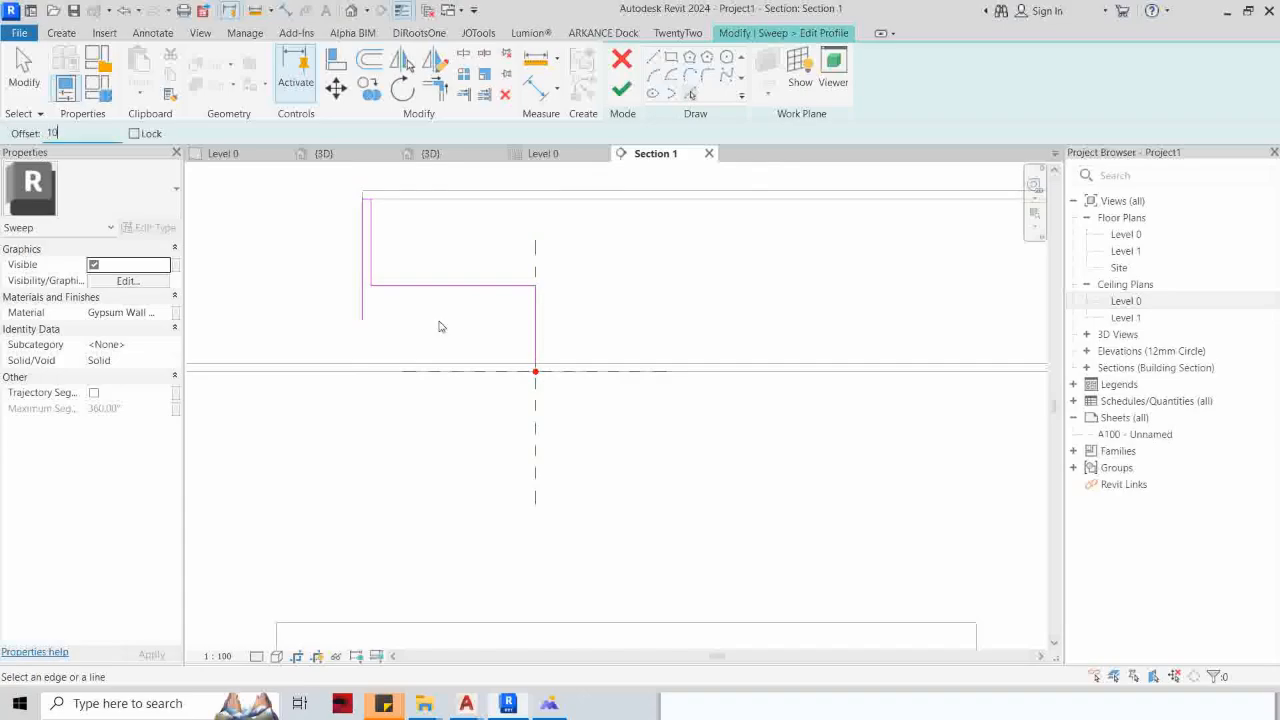
left_click(467, 289)
left_click(535, 321)
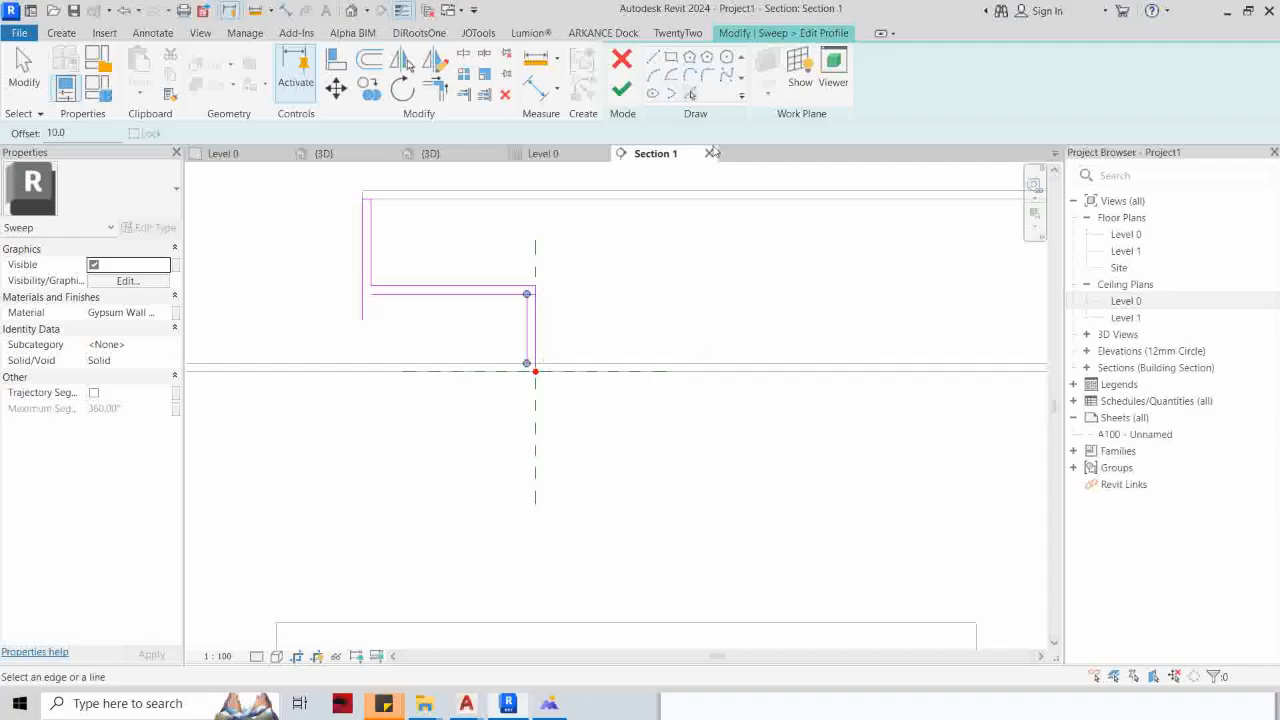
Step: Try to close the profile's lower end with a short horizontal line using the 10 mm offset
left_click(652, 58)
left_click(535, 364)
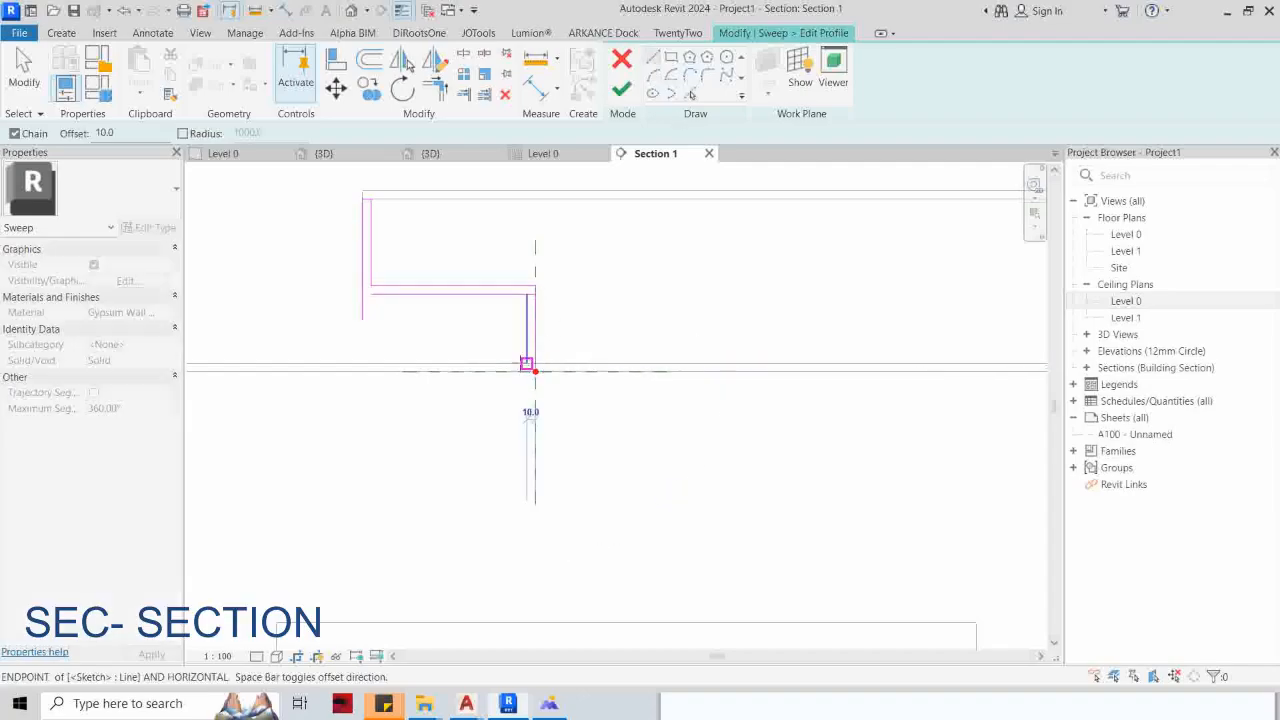
left_click(527, 364)
key("Escape")
key("Escape")
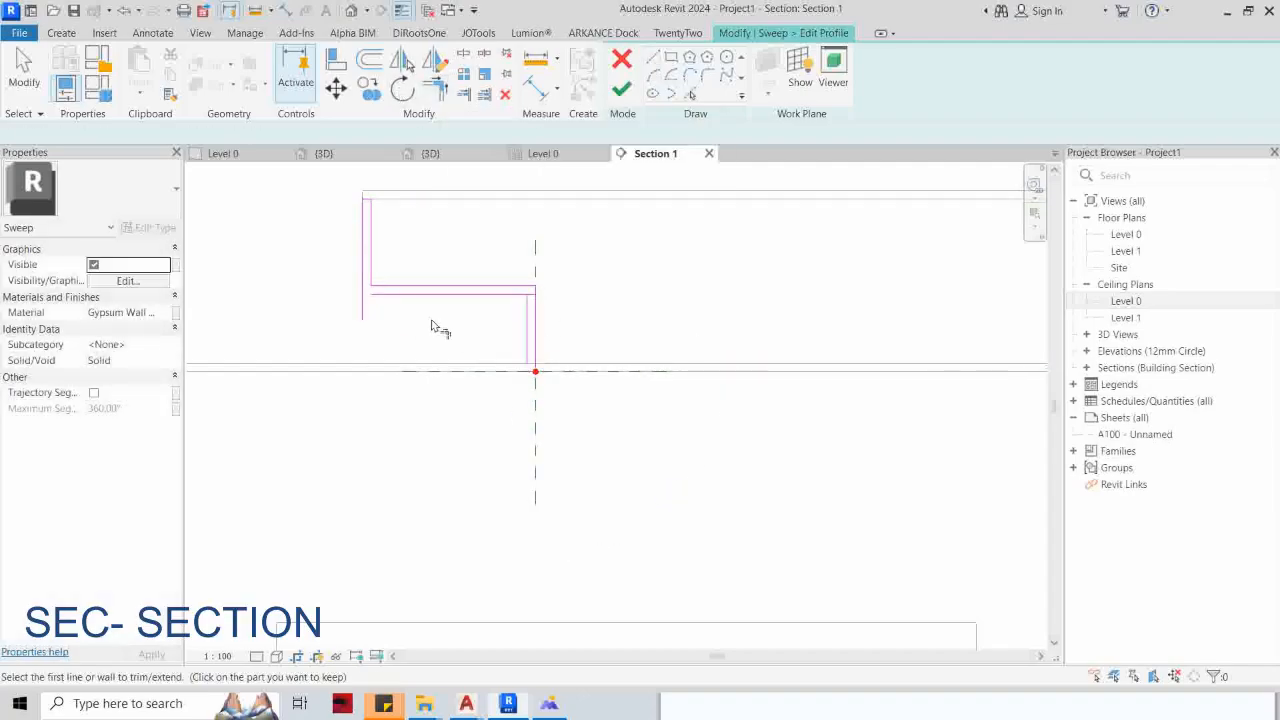
Step: Trim the offset horizontal line to corners with the outer vertical line and the lower offset vertical line
left_click(404, 299)
left_click(364, 277)
left_click(508, 298)
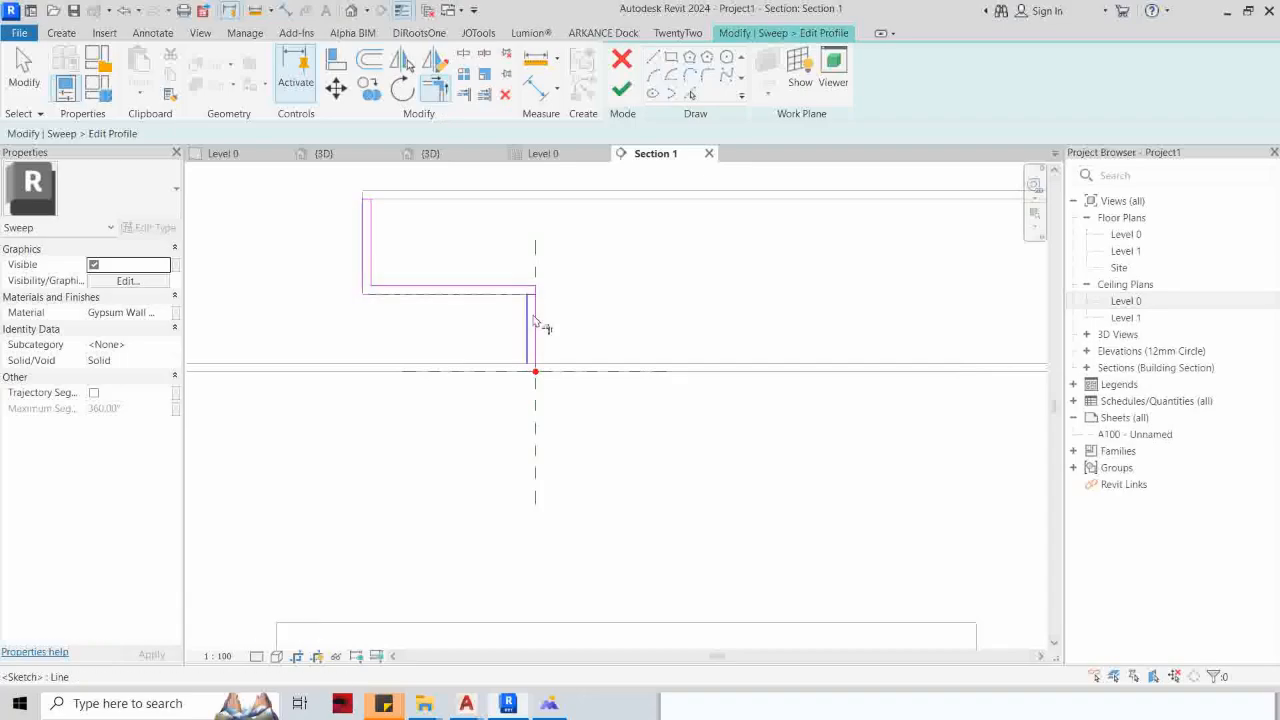
Step: Close the profile's lower end on the lower ceiling's top face with a short horizontal line at 0 offset
scroll(535, 362, "up", 2)
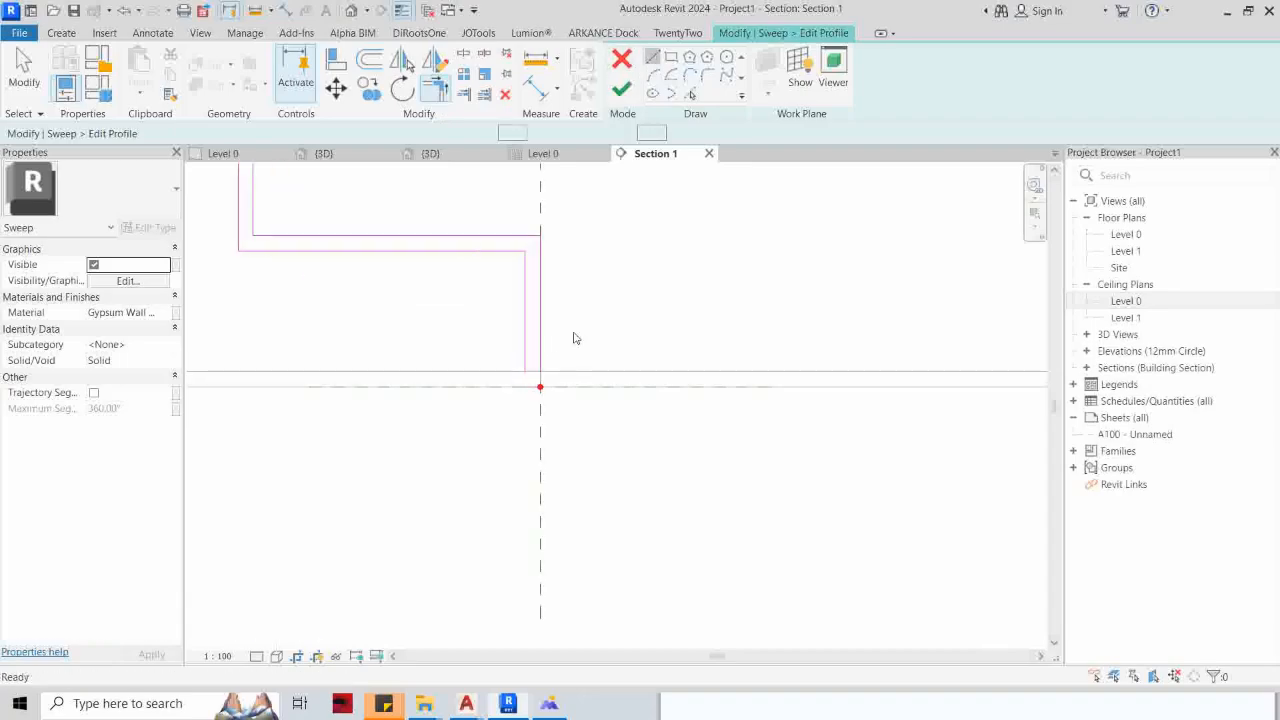
left_click(540, 371)
left_click(525, 371)
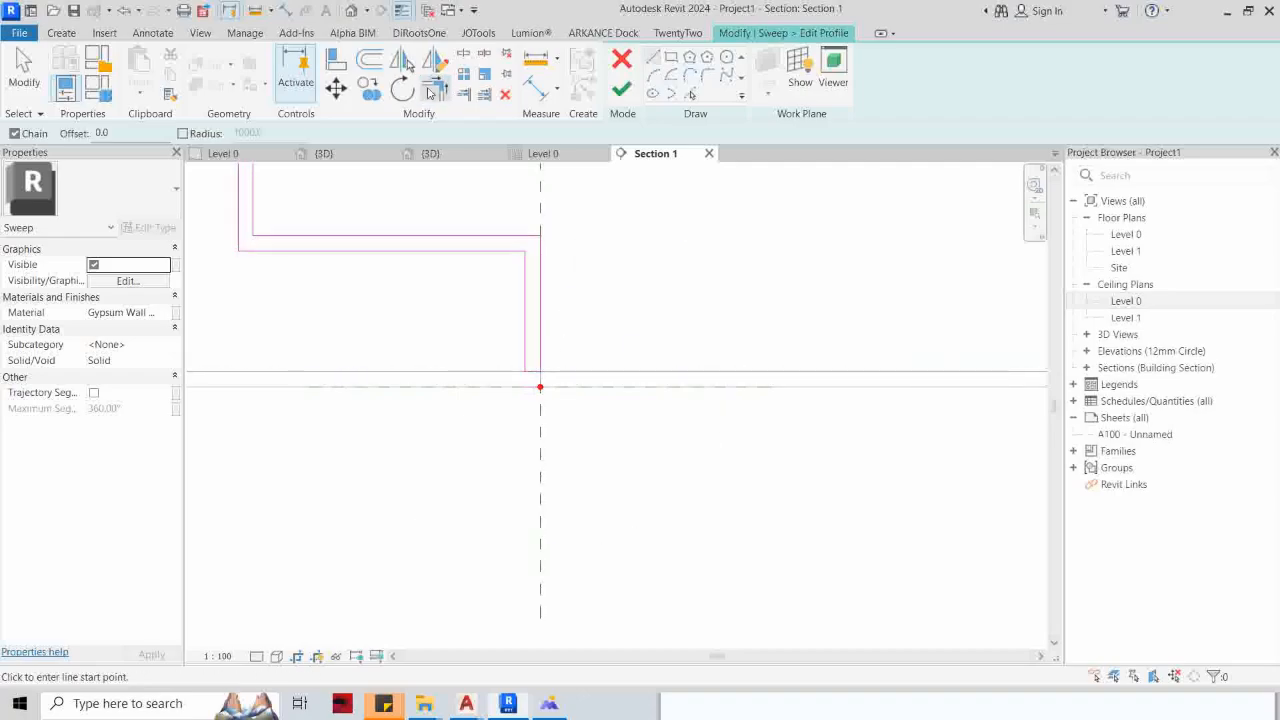
Step: Delete the stray short line beneath the profile's lower end
left_click(432, 91)
key("Escape")
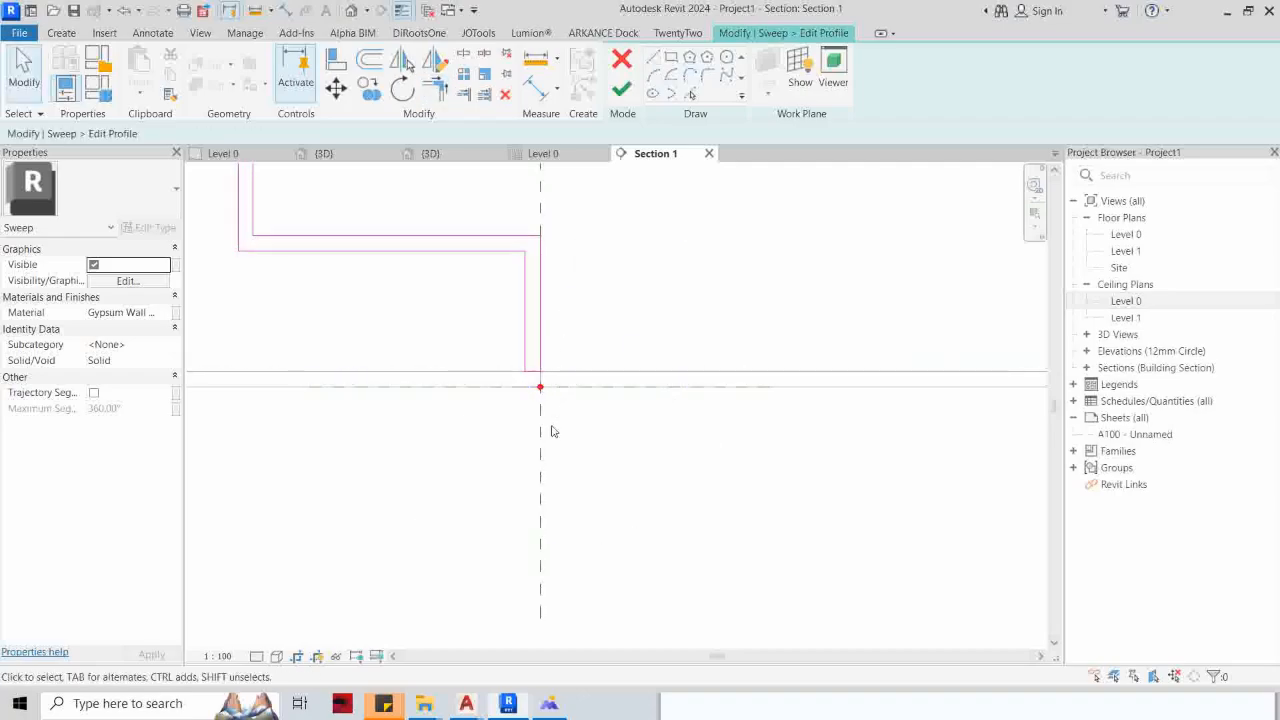
scroll(533, 400, "up", 1)
left_click(521, 383)
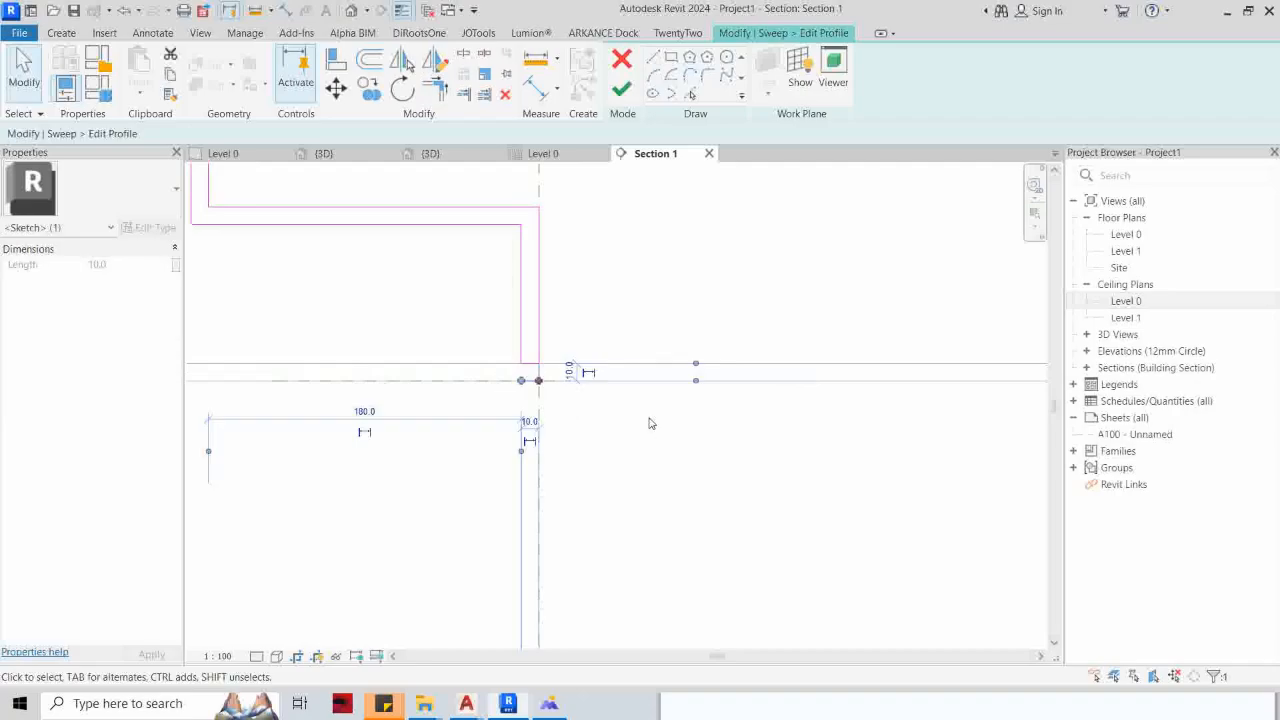
key("Escape")
Step: Examine the stepped profile between the two ceilings for a complete closed outline
scroll(645, 408, "down", 3)
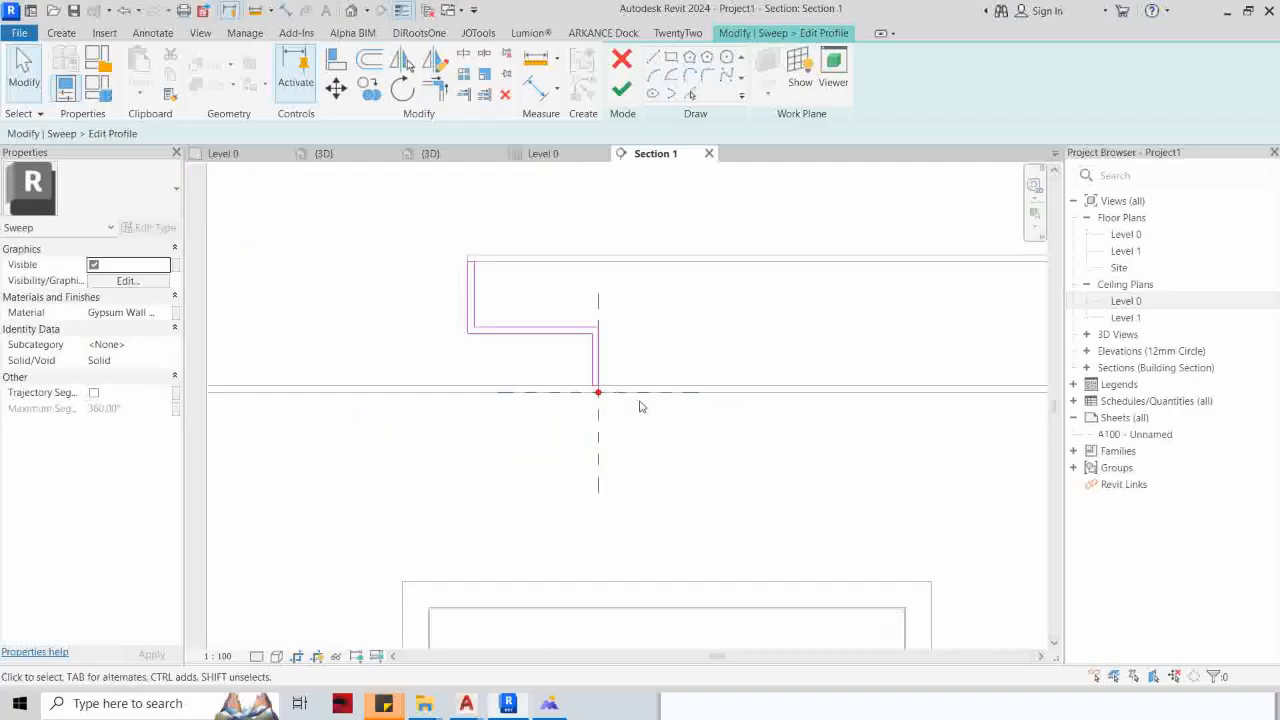
scroll(641, 403, "down", 4)
middle_click_drag(719, 408, 607, 384)
scroll(607, 384, "up", 1)
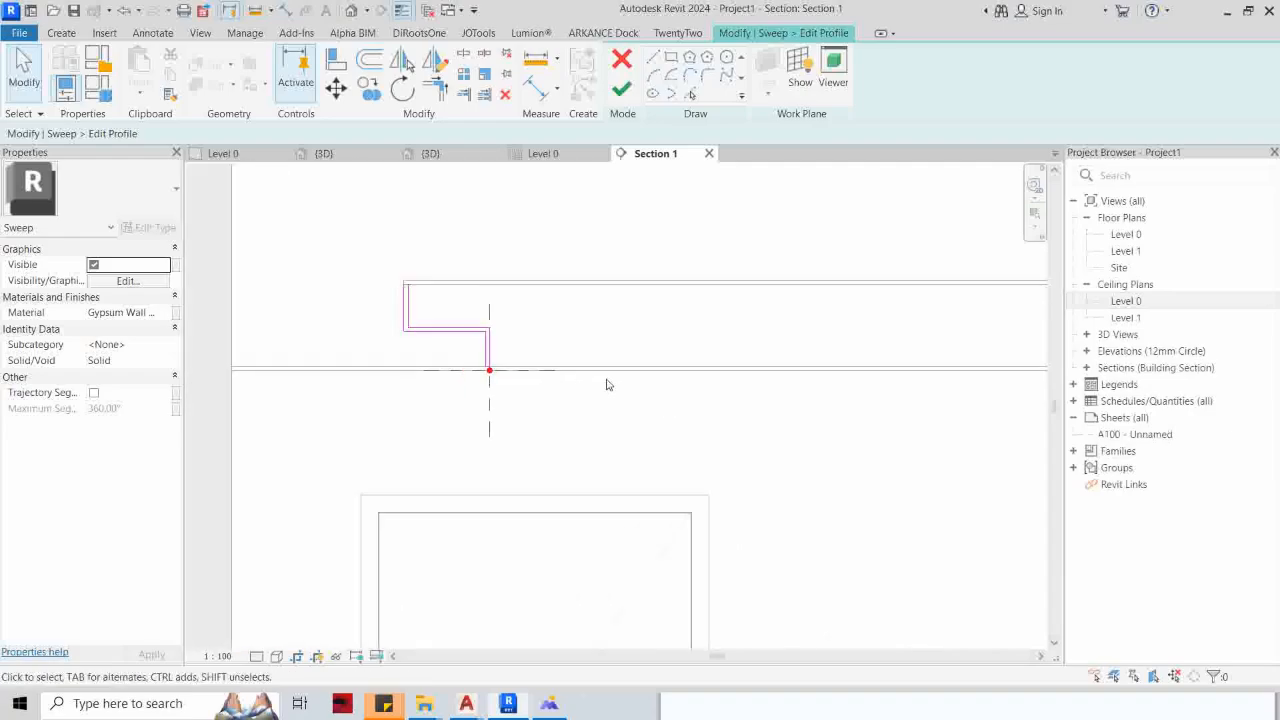
scroll(606, 384, "up", 1)
mouse_move(263, 206)
left_mouse_down()
mouse_move(569, 423)
mouse_move(590, 387)
left_mouse_up()
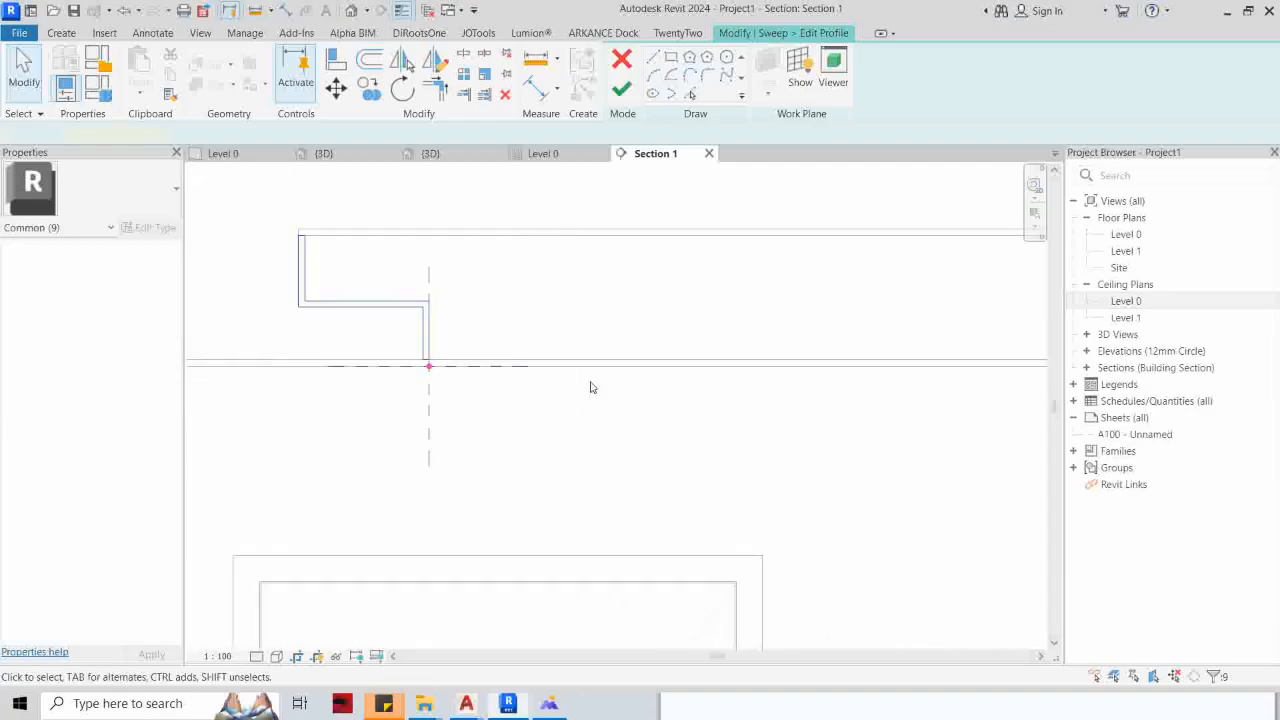
scroll(509, 316, "down", 1)
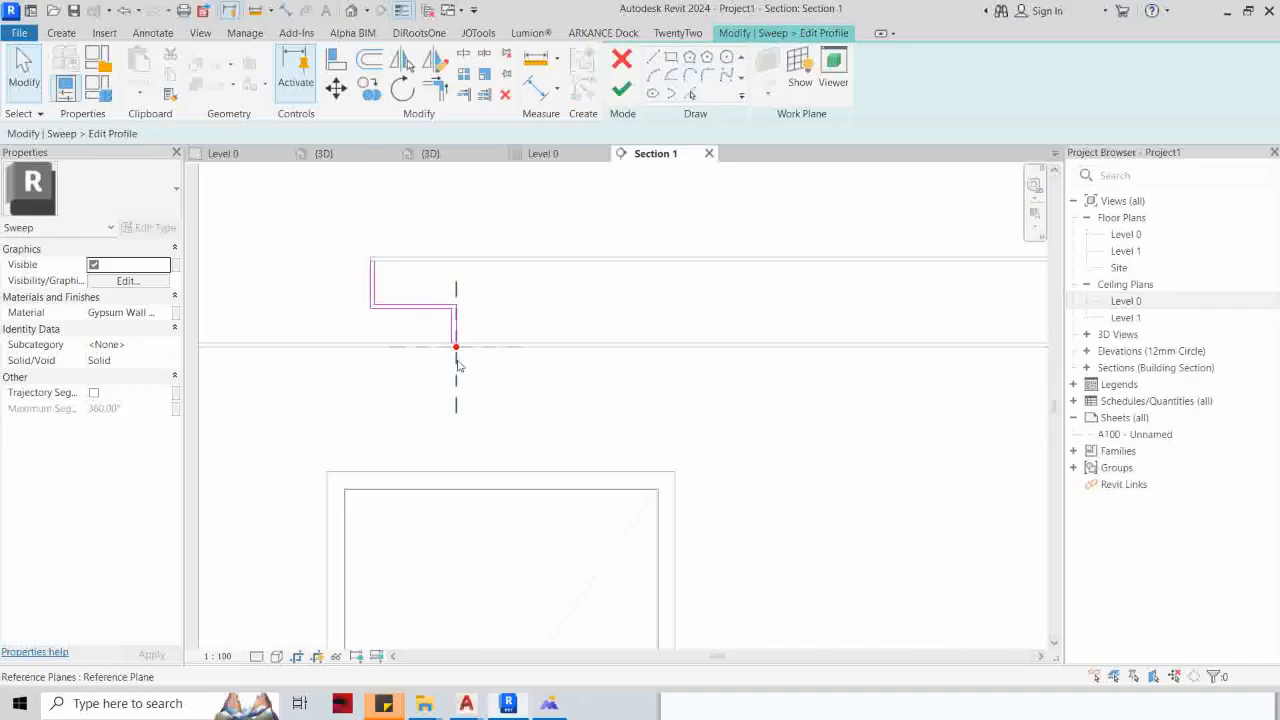
scroll(651, 314, "down", 2)
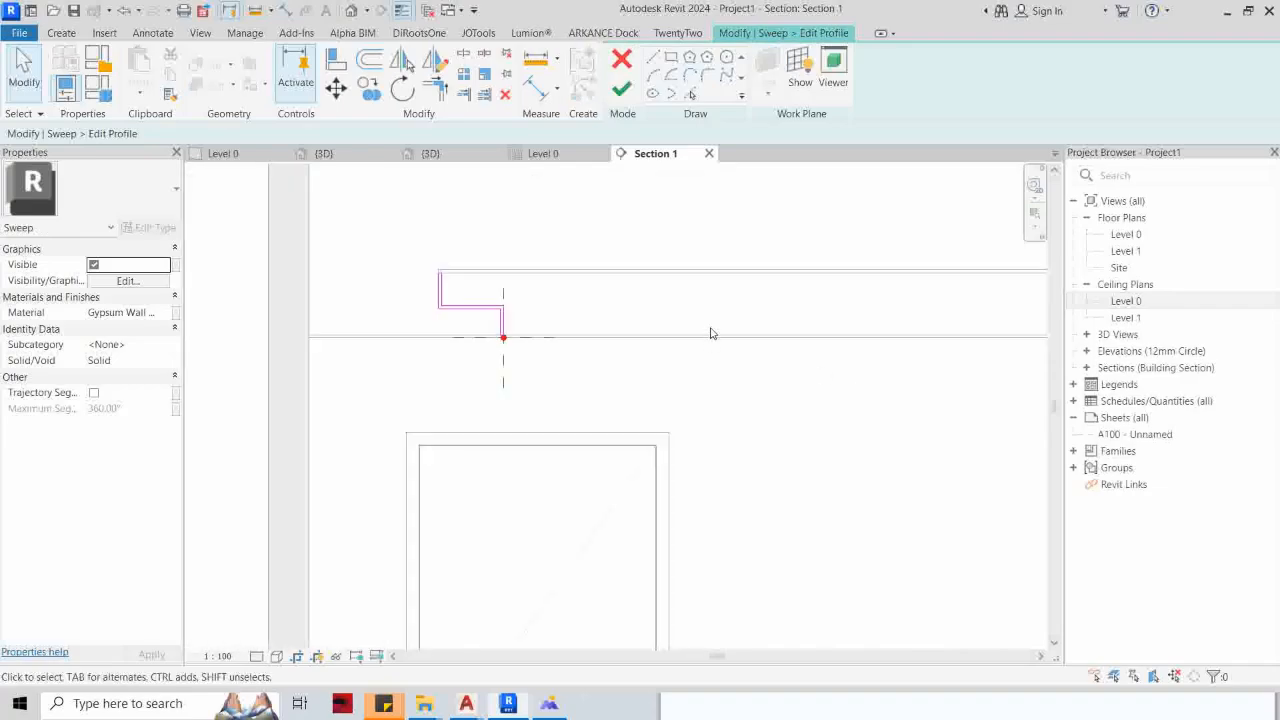
scroll(711, 330, "down", 2)
scroll(733, 328, "up", 1)
middle_click_drag(717, 329, 589, 318)
scroll(581, 315, "down", 1)
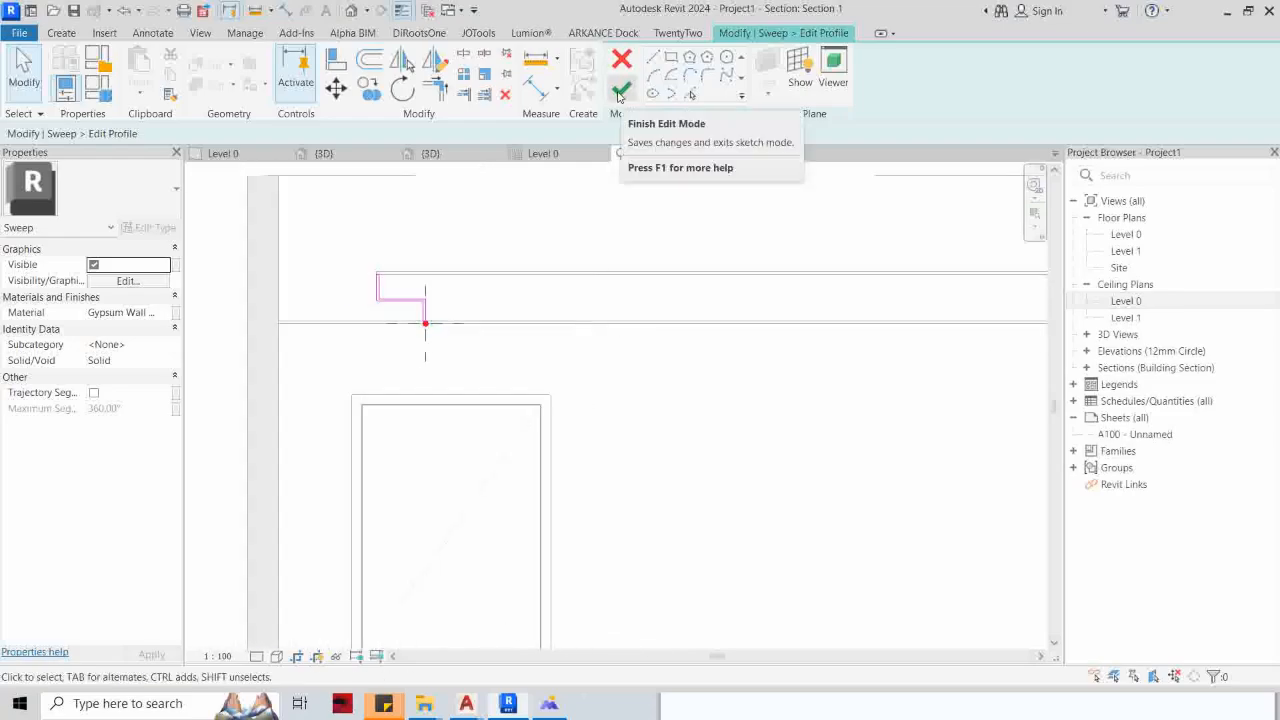
Step: Finish the profile sketch and complete the sweep and the in-place ceiling model
left_click(618, 93)
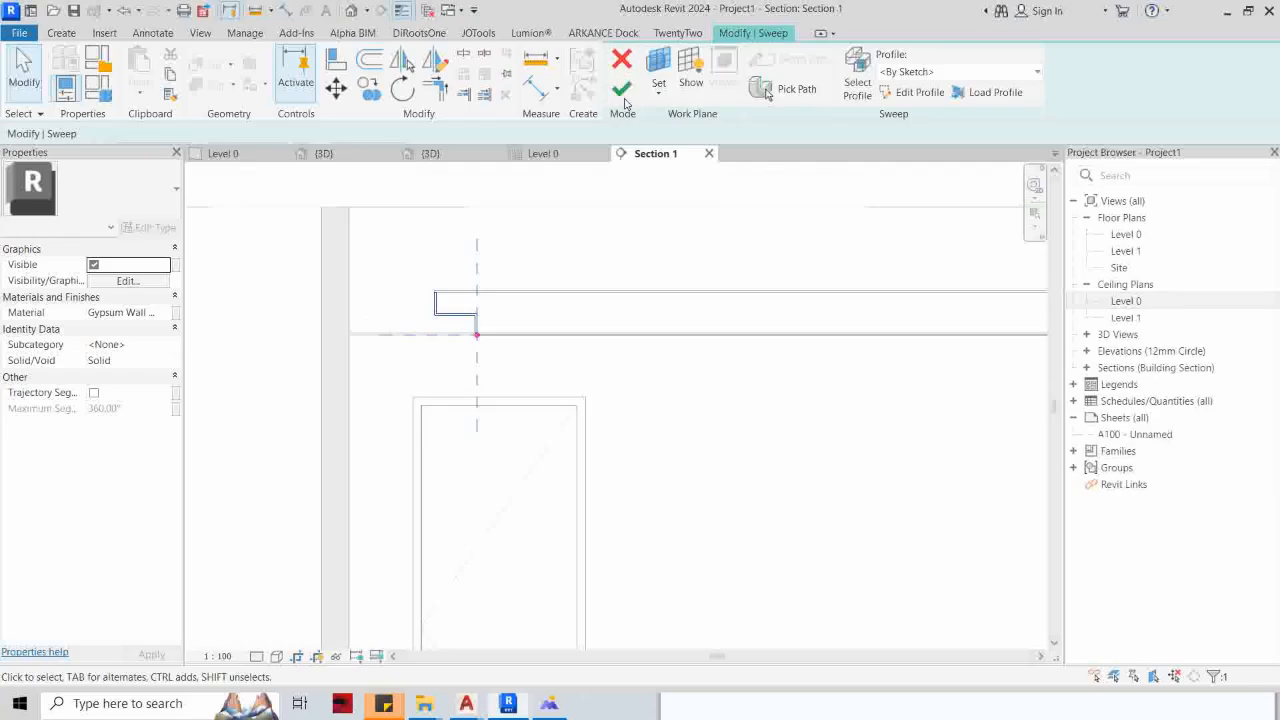
left_click(621, 91)
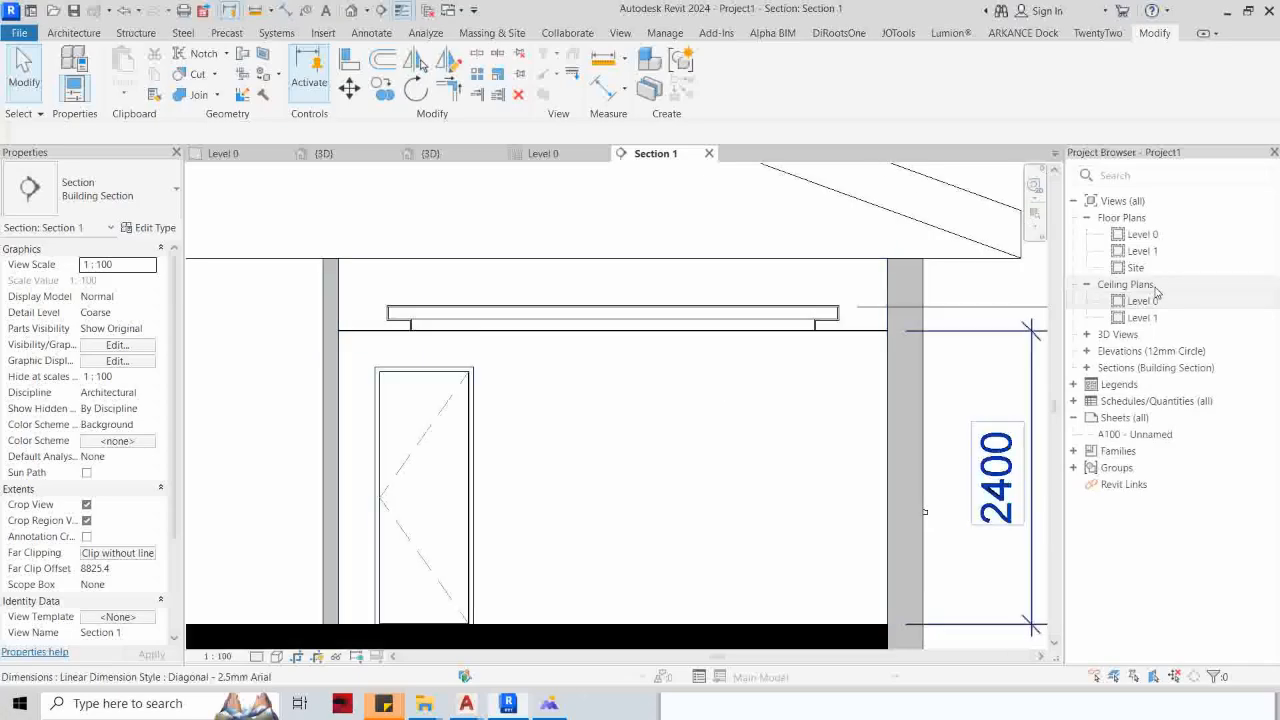
scroll(460, 410, "down", 2)
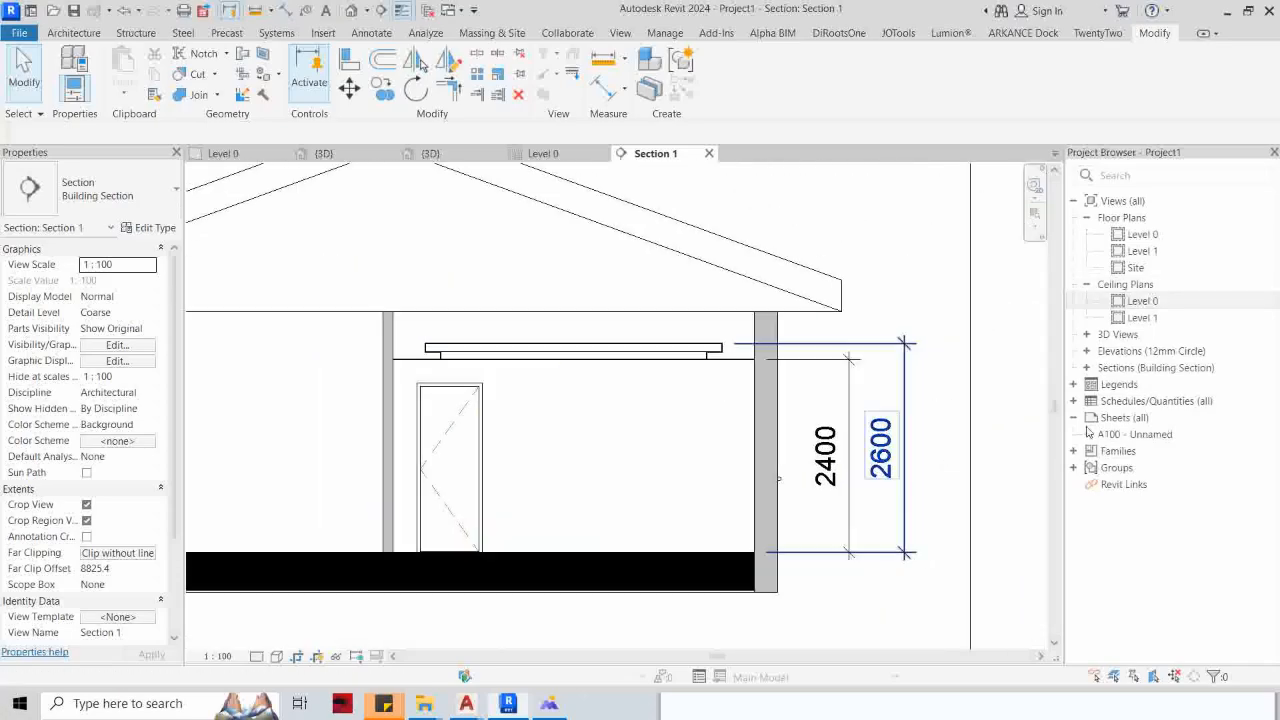
Step: On the Level 0 floor plan, place a perspective camera in the lower-right room's lower-left corner, aimed diagonally past its upper-right corner
double_click(1138, 238)
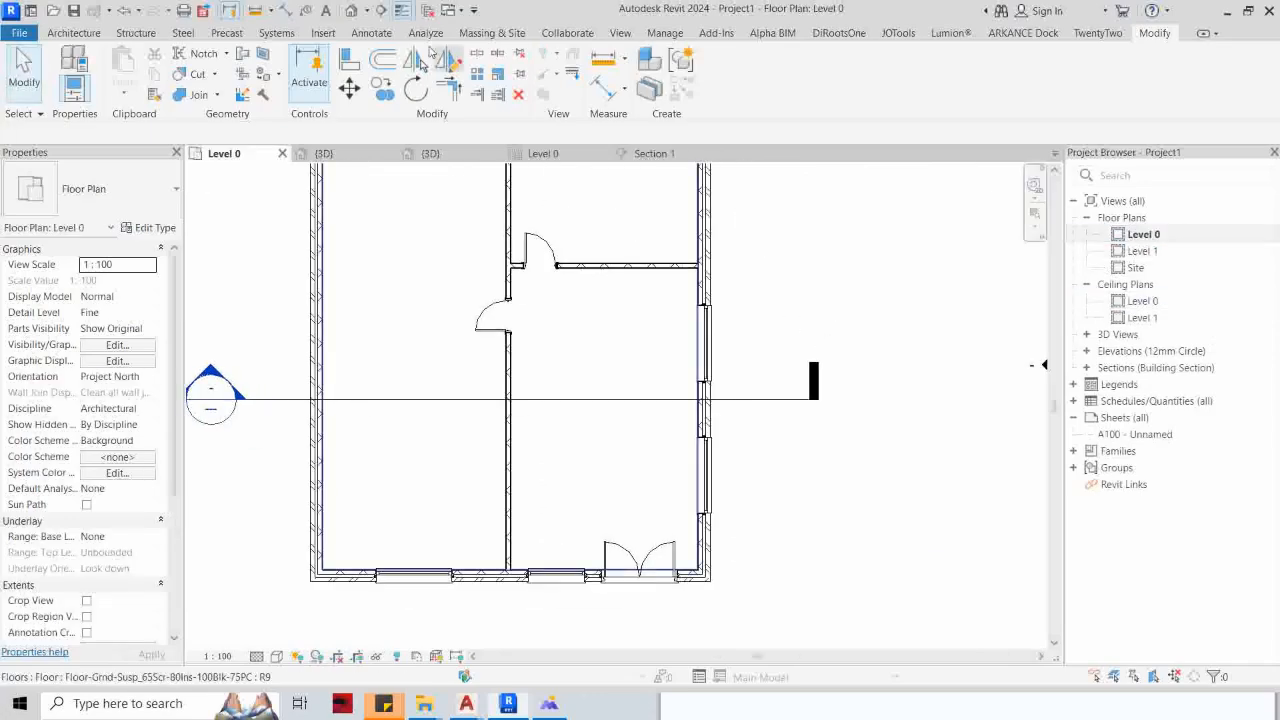
middle_click_drag(817, 268, 802, 301)
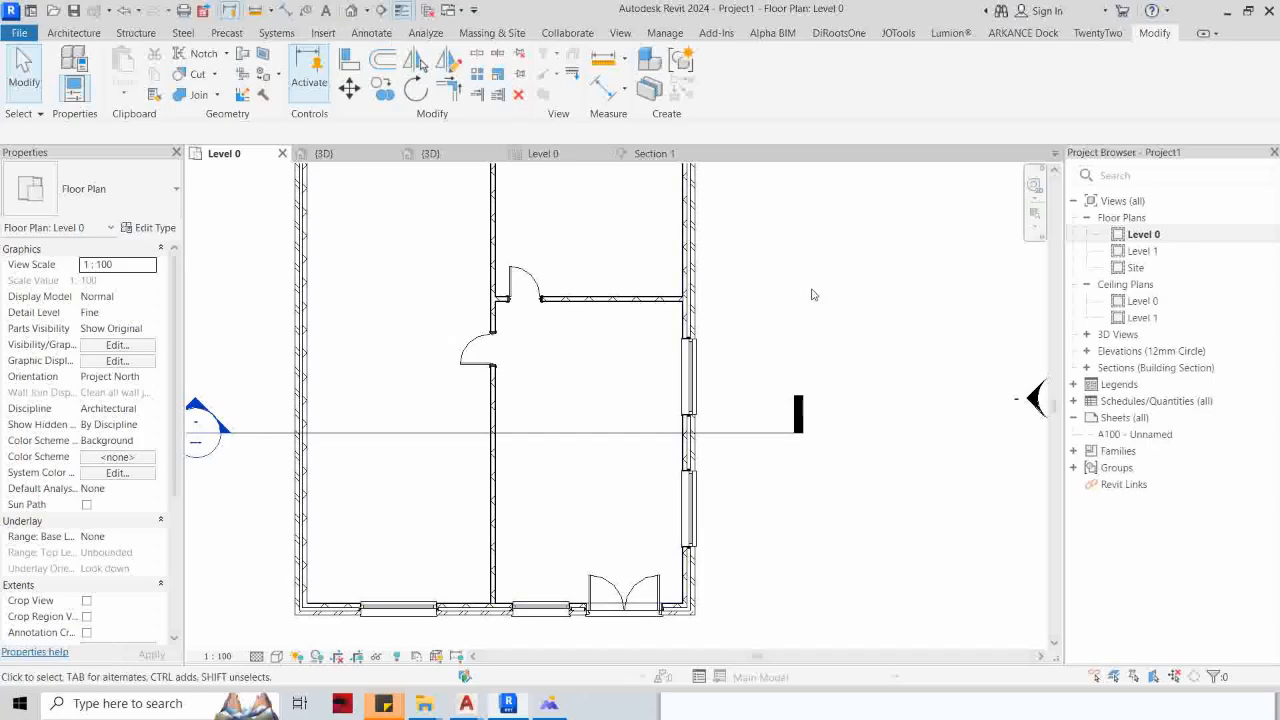
middle_click_drag(798, 282, 781, 302)
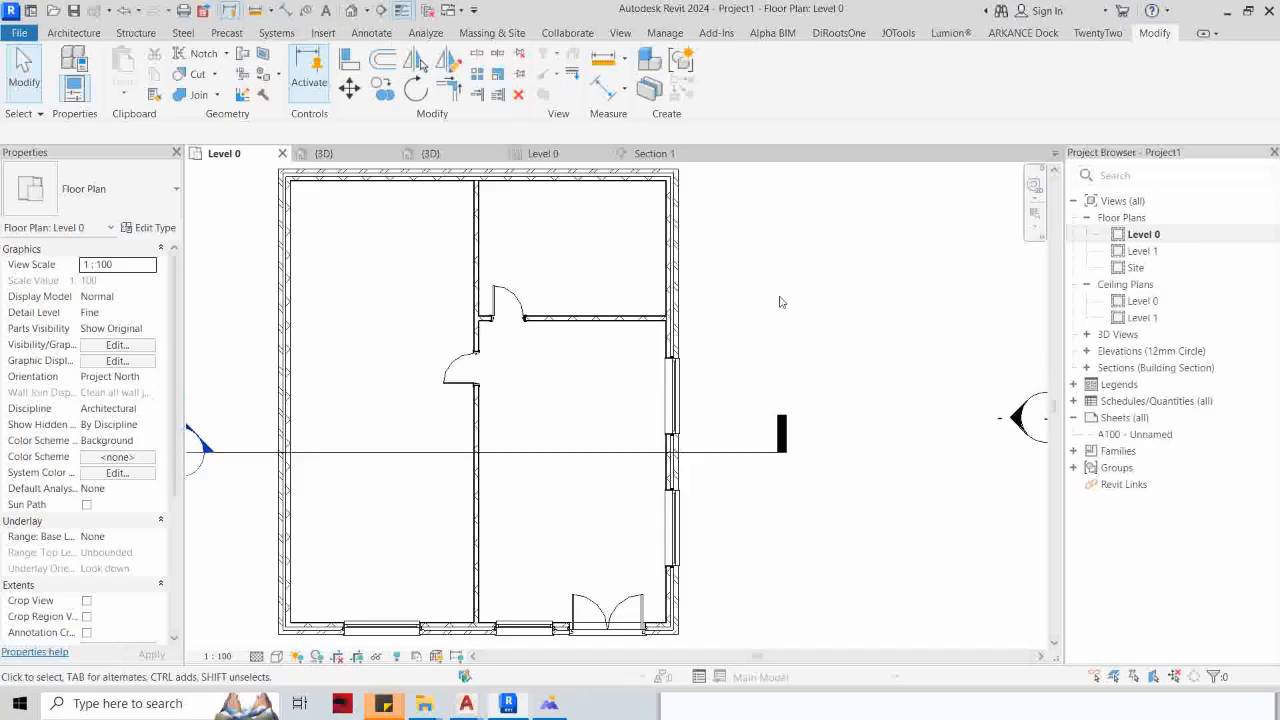
left_click(621, 34)
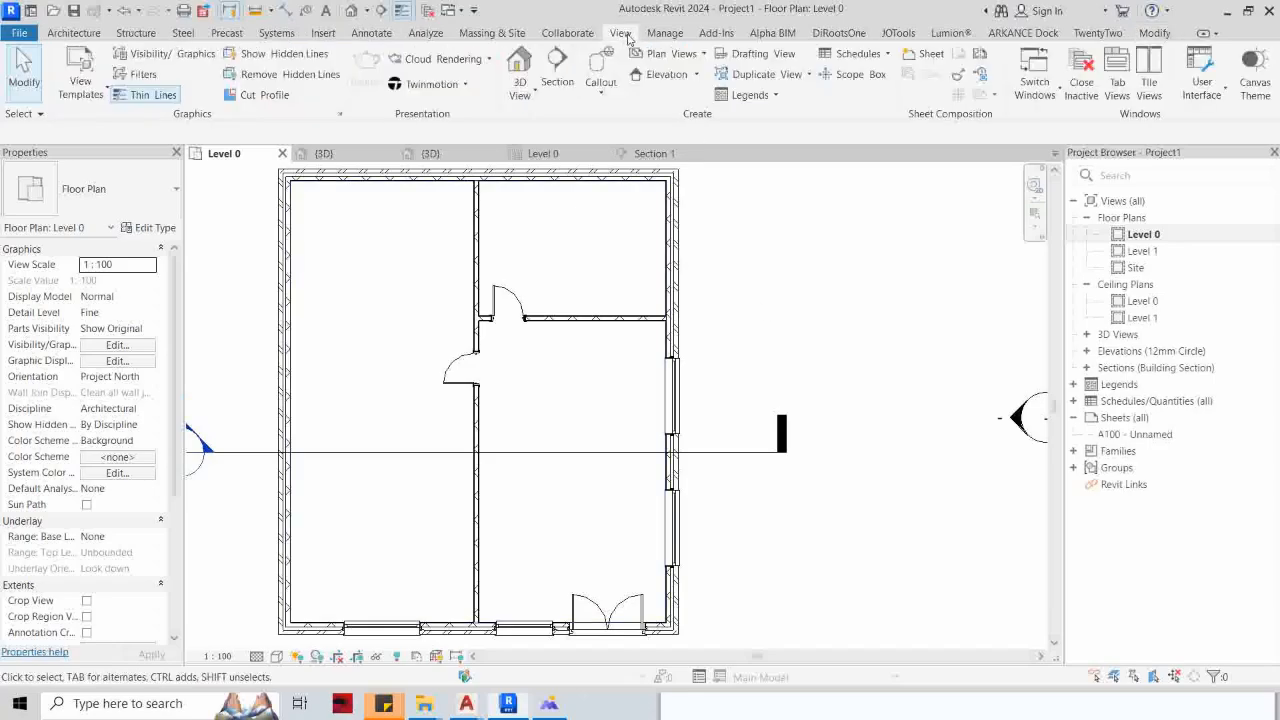
left_click(531, 96)
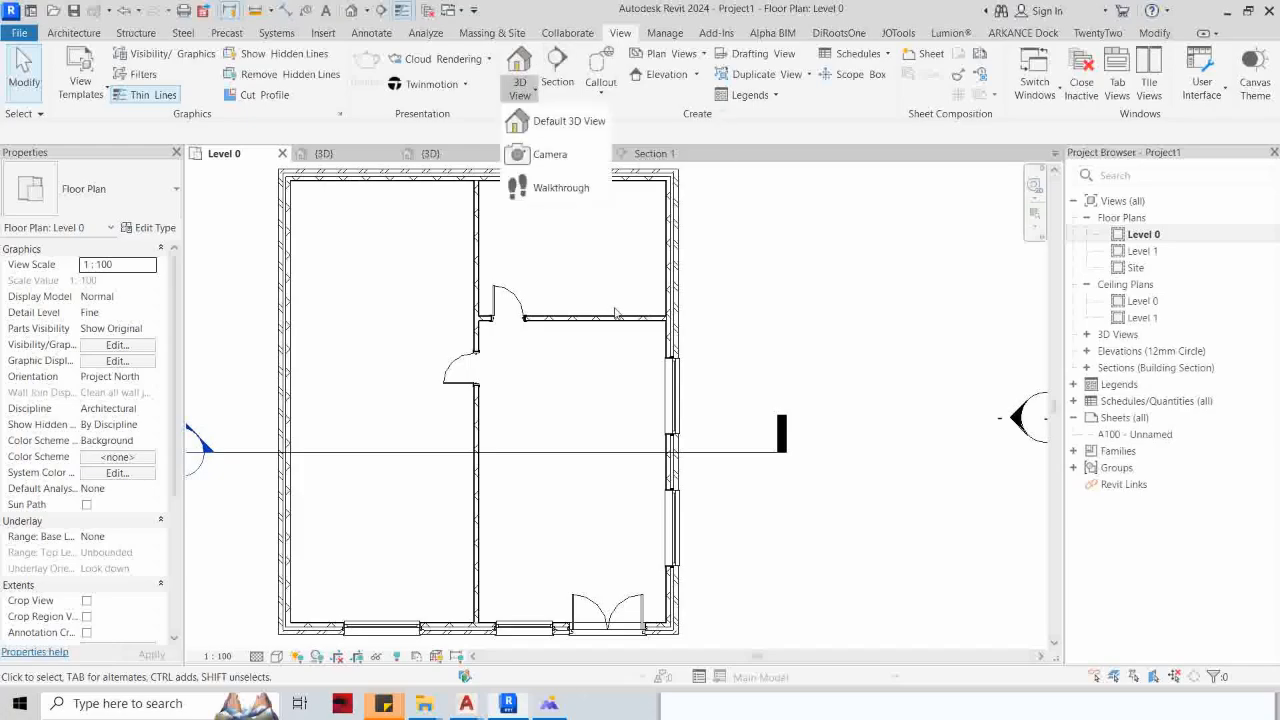
left_click(548, 156)
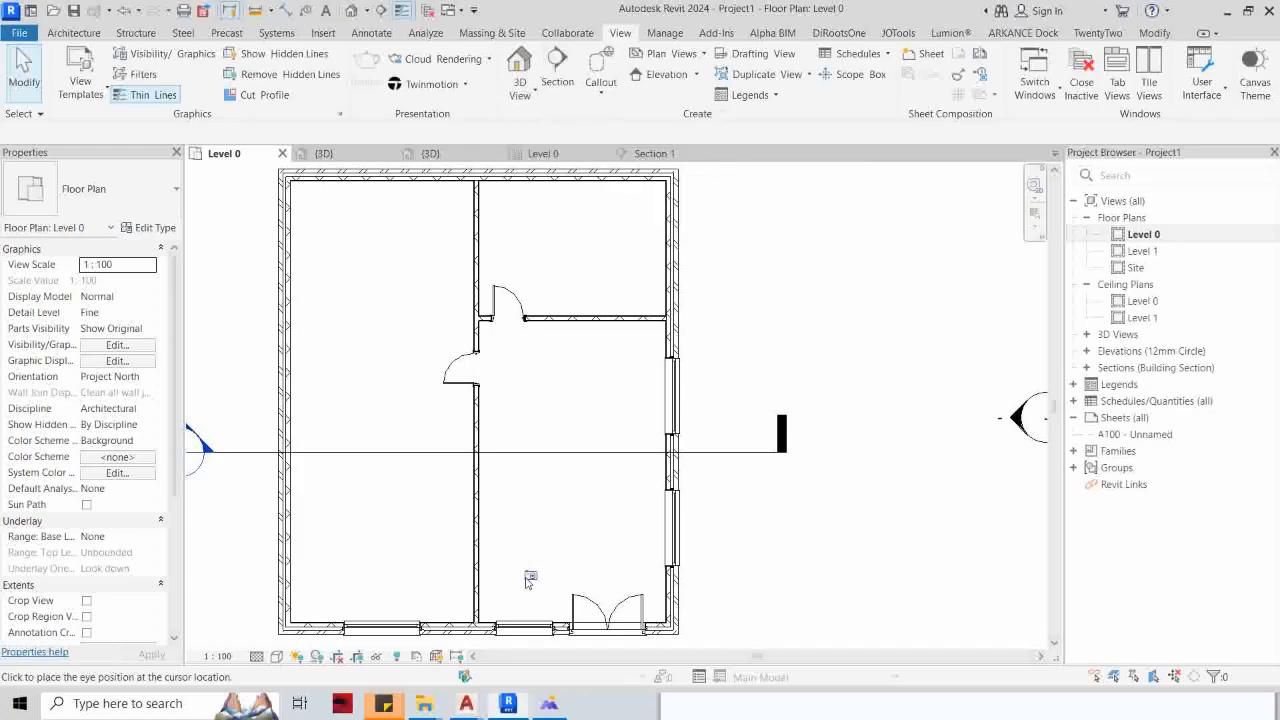
scroll(509, 587, "up", 1)
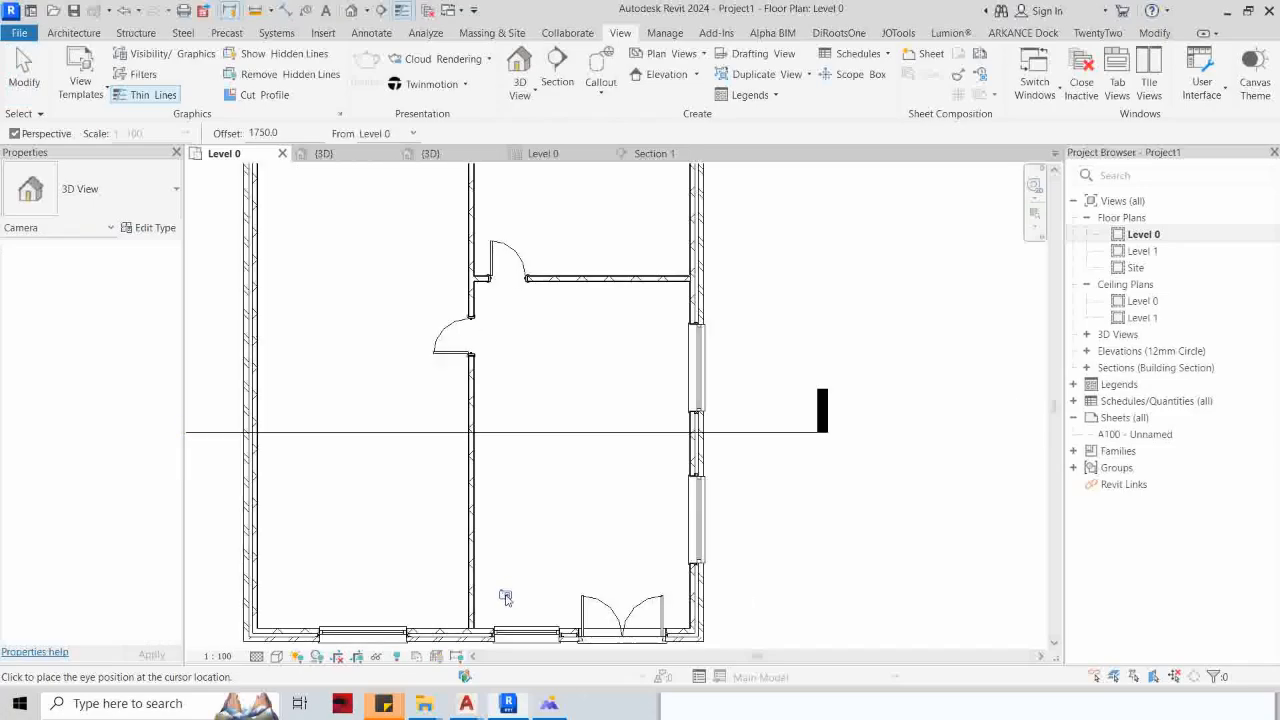
middle_click_drag(827, 234, 815, 251)
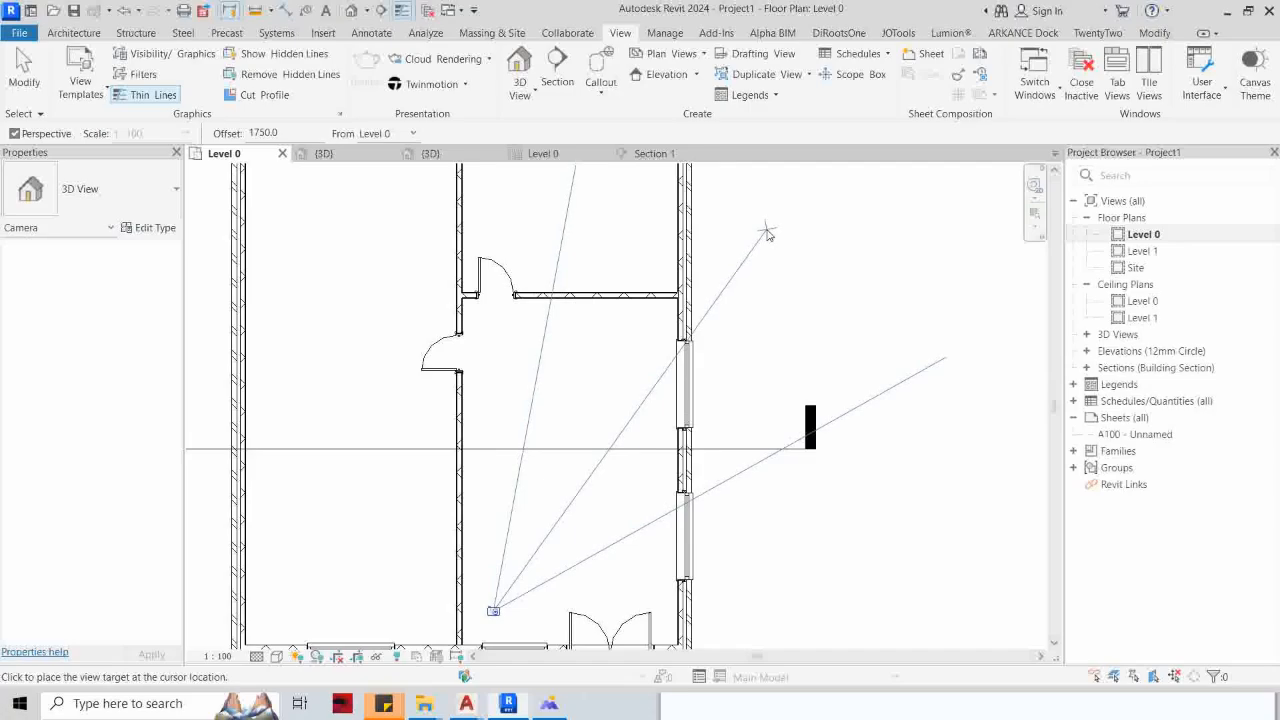
left_click(766, 234)
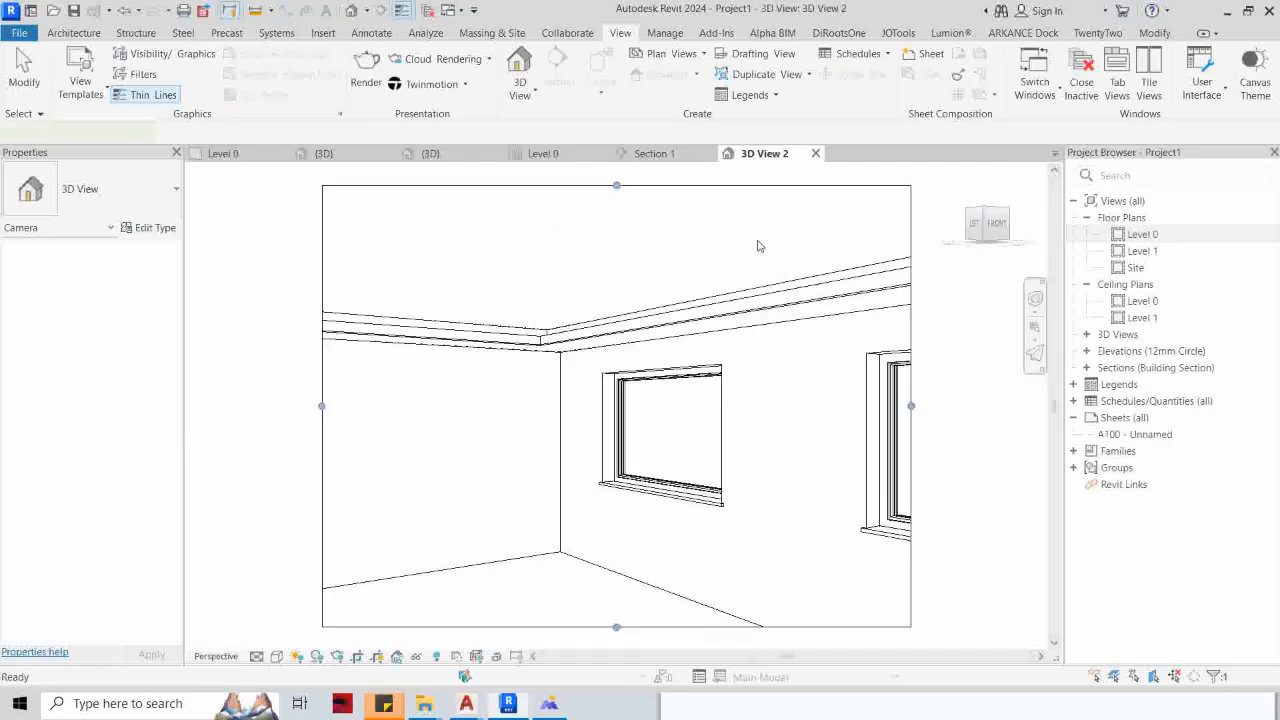
Step: Enlarge the camera view's crop region on all four sides to include the door, both windows and more of the ceiling and floor
scroll(756, 242, "down", 1)
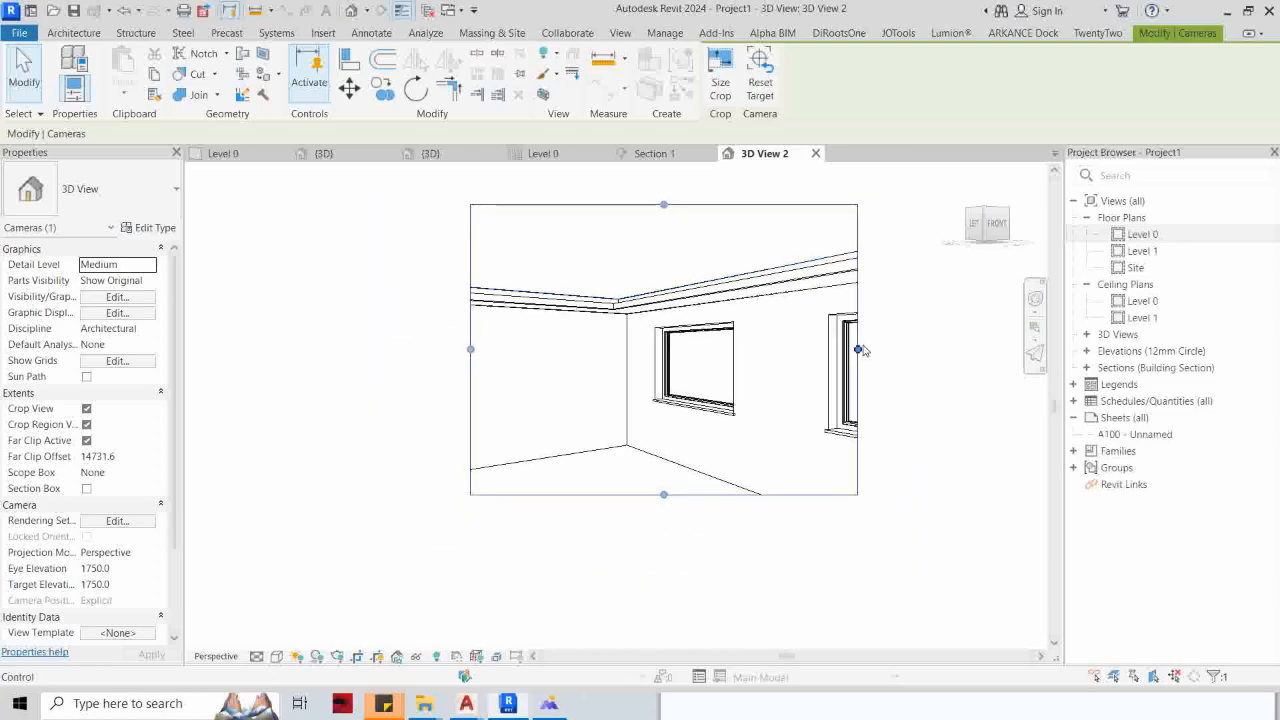
scroll(859, 348, "down", 1)
left_click_drag(522, 350, 454, 348)
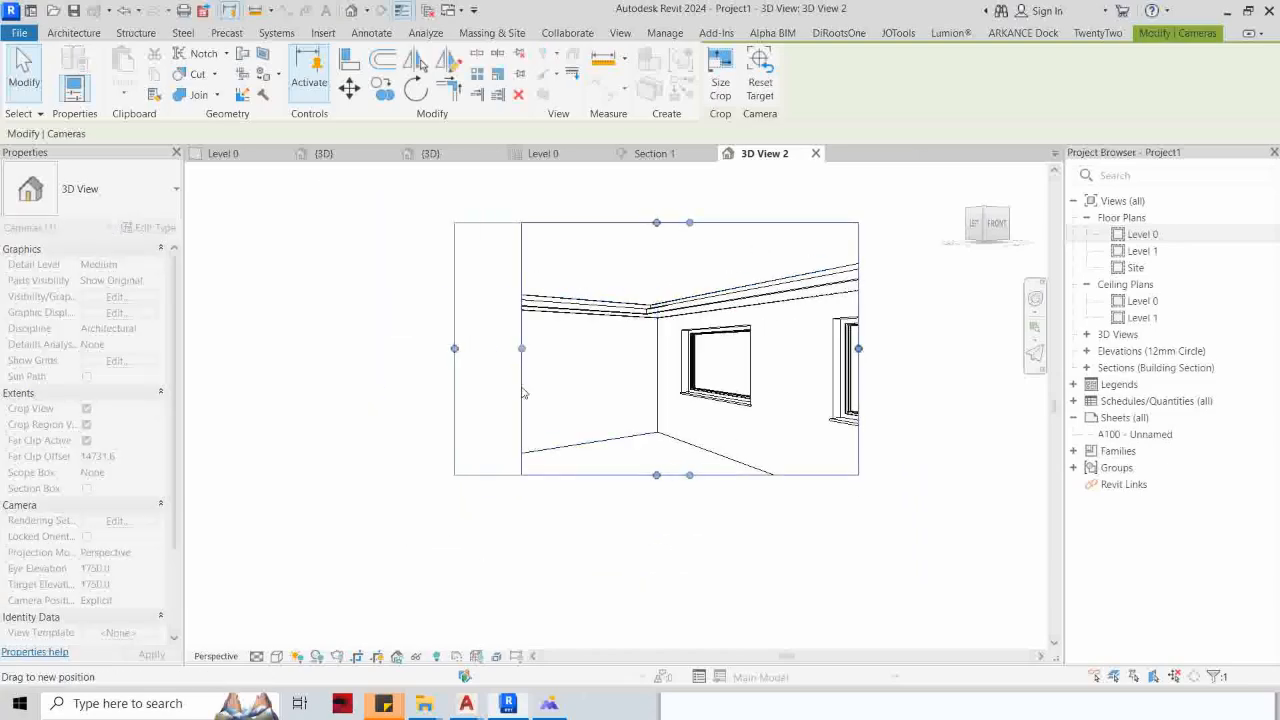
left_click_drag(656, 475, 656, 526)
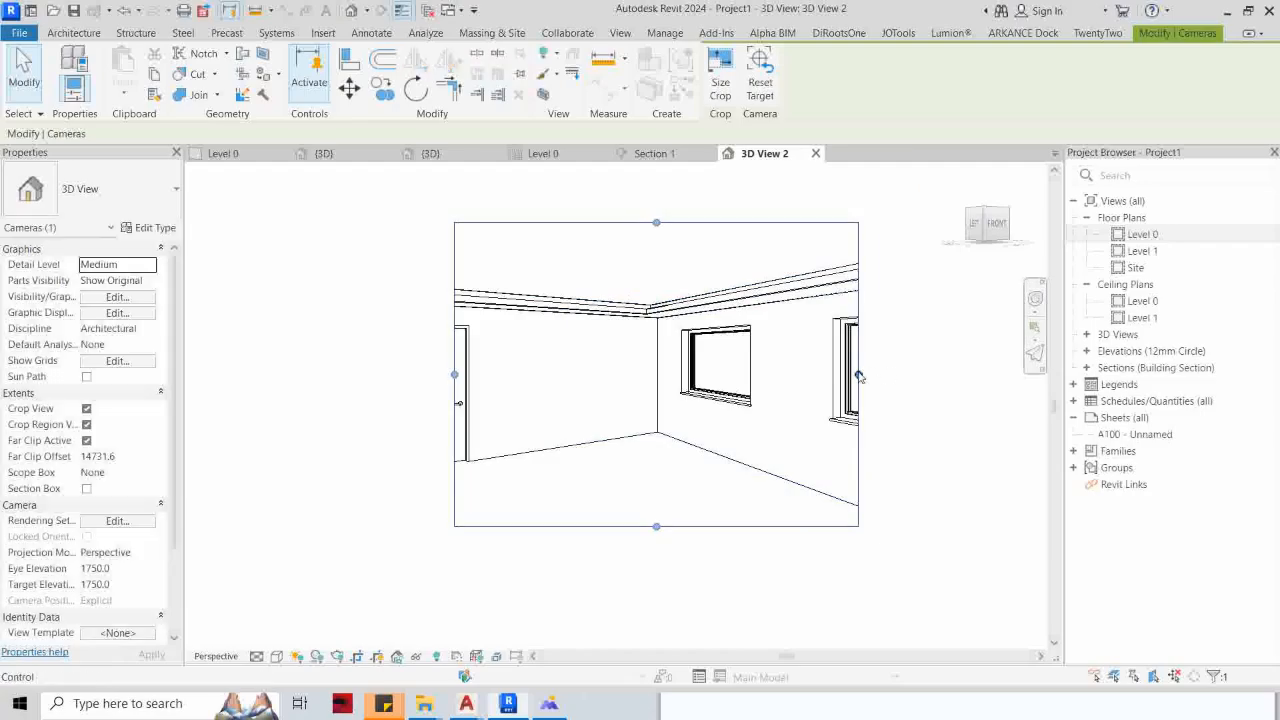
left_click_drag(859, 373, 934, 372)
left_click_drag(694, 222, 692, 194)
left_click_drag(454, 360, 405, 360)
left_click_drag(934, 360, 951, 360)
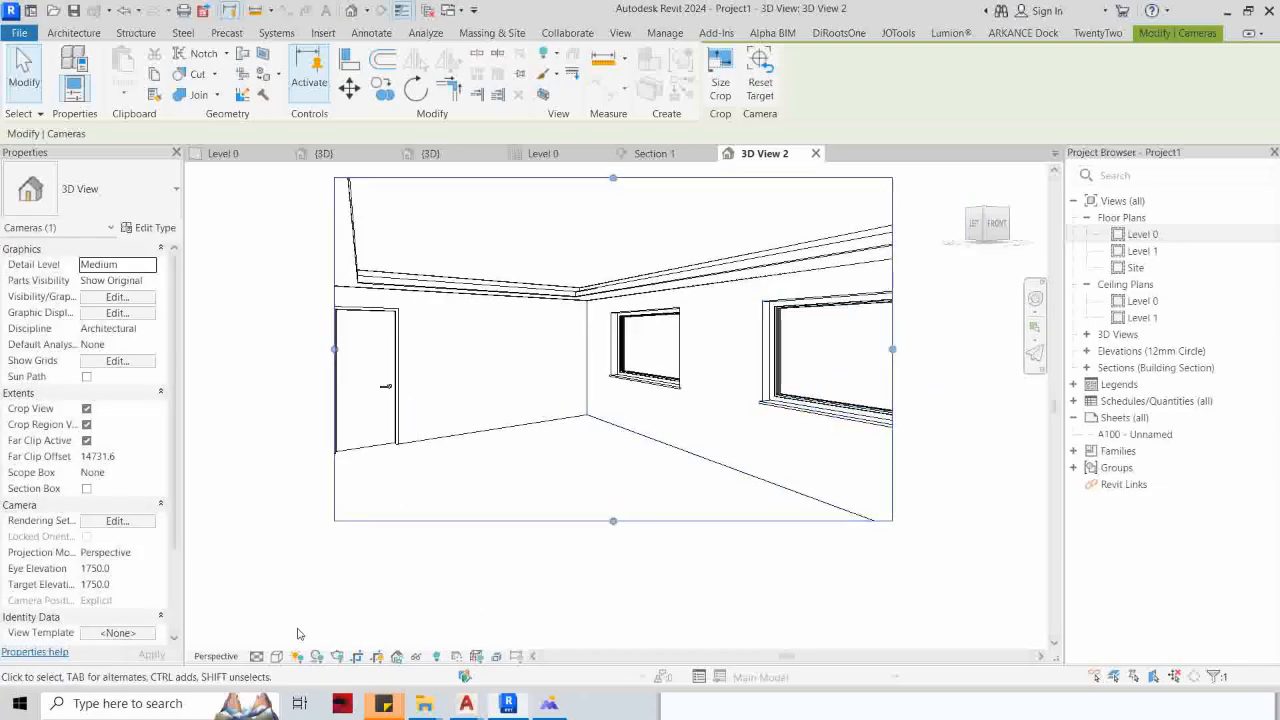
Step: Set the camera view's visual style to Realistic and deselect the crop region
left_click(279, 656)
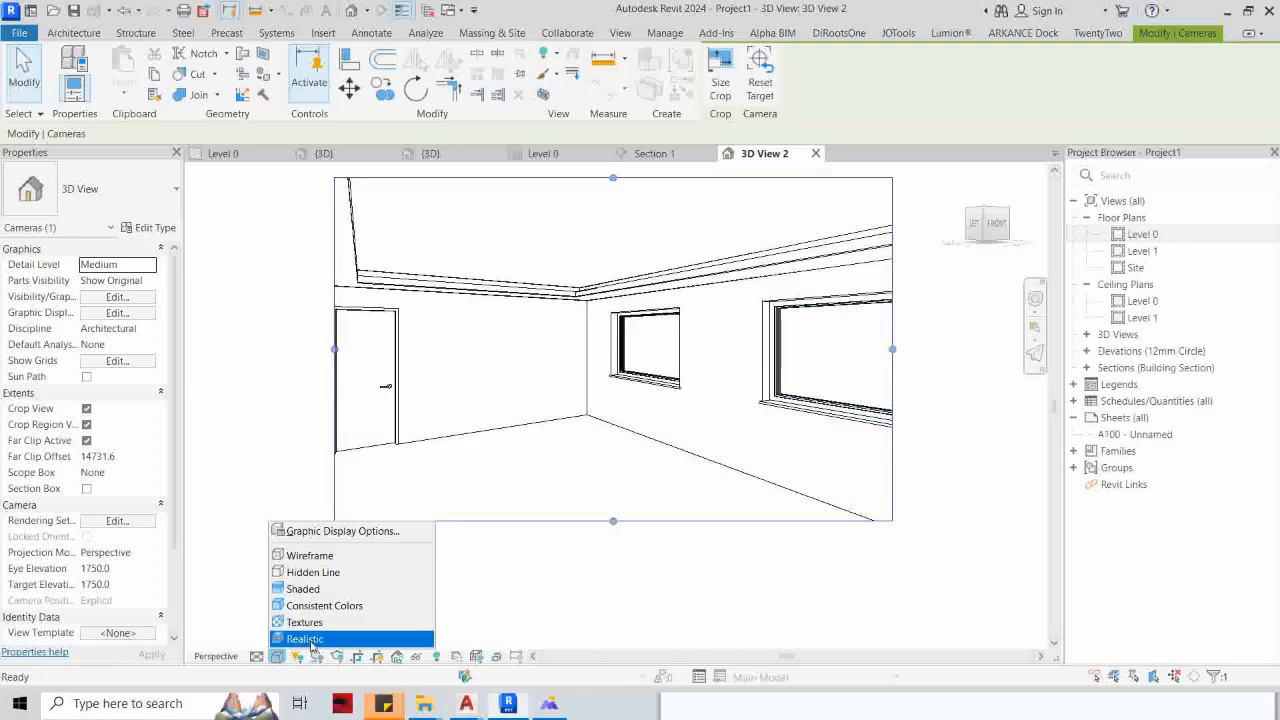
left_click(305, 639)
left_click(952, 537)
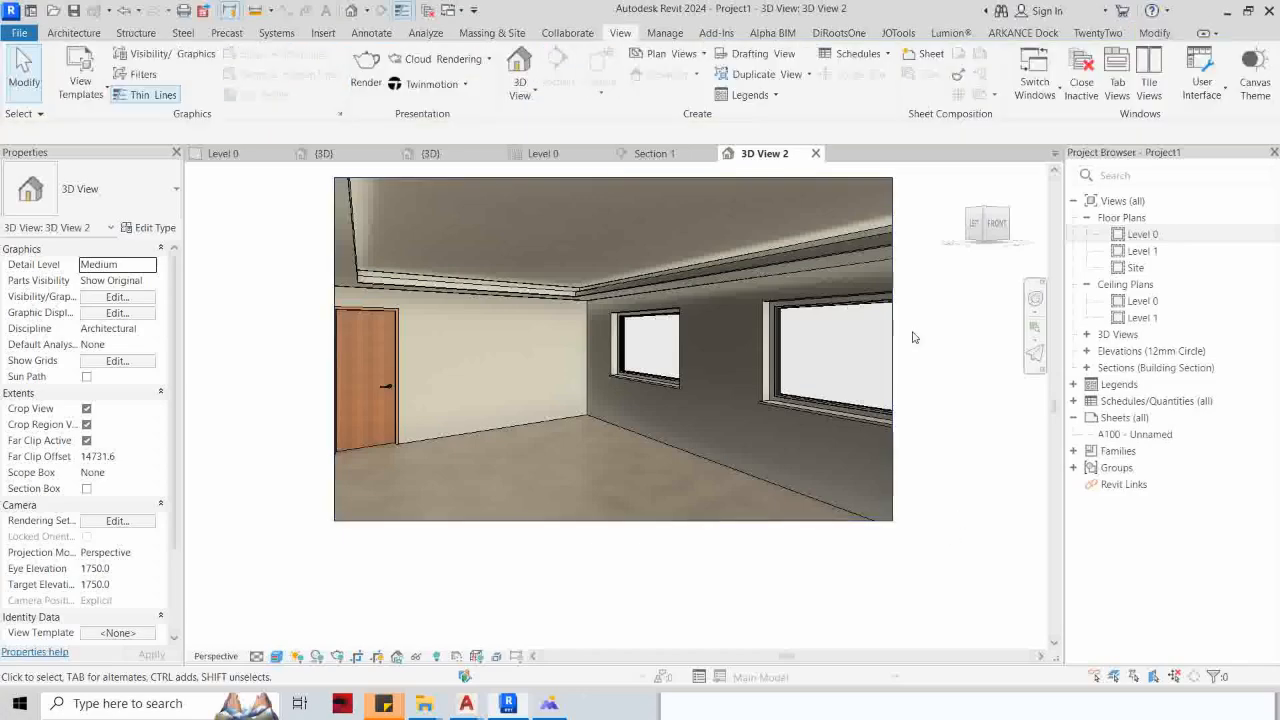
Step: Examine the recessed ceiling and its stepped sweep along the walls and at the room corner in the realistic camera view
middle_click_drag(917, 337, 925, 326)
scroll(883, 300, "up", 1)
middle_click_drag(907, 369, 898, 455)
scroll(900, 396, "down", 1)
scroll(620, 374, "up", 2)
scroll(619, 376, "up", 2)
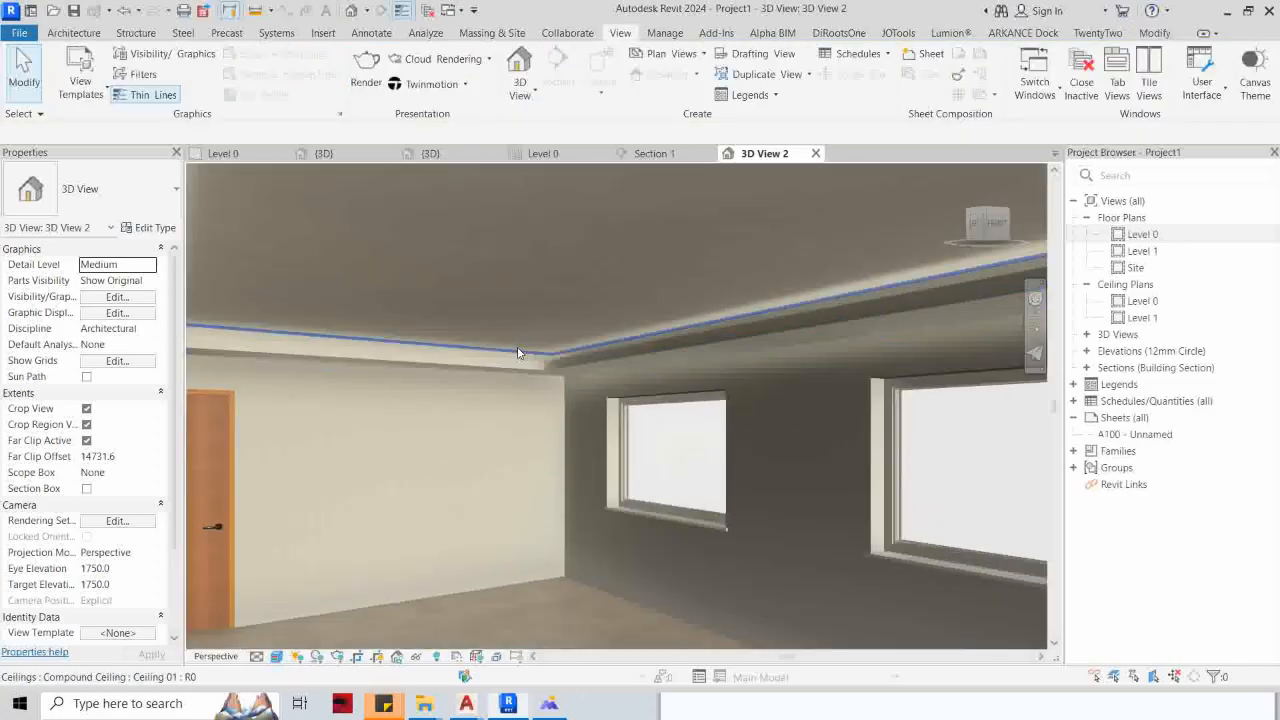
scroll(562, 360, "down", 2)
scroll(589, 344, "down", 1)
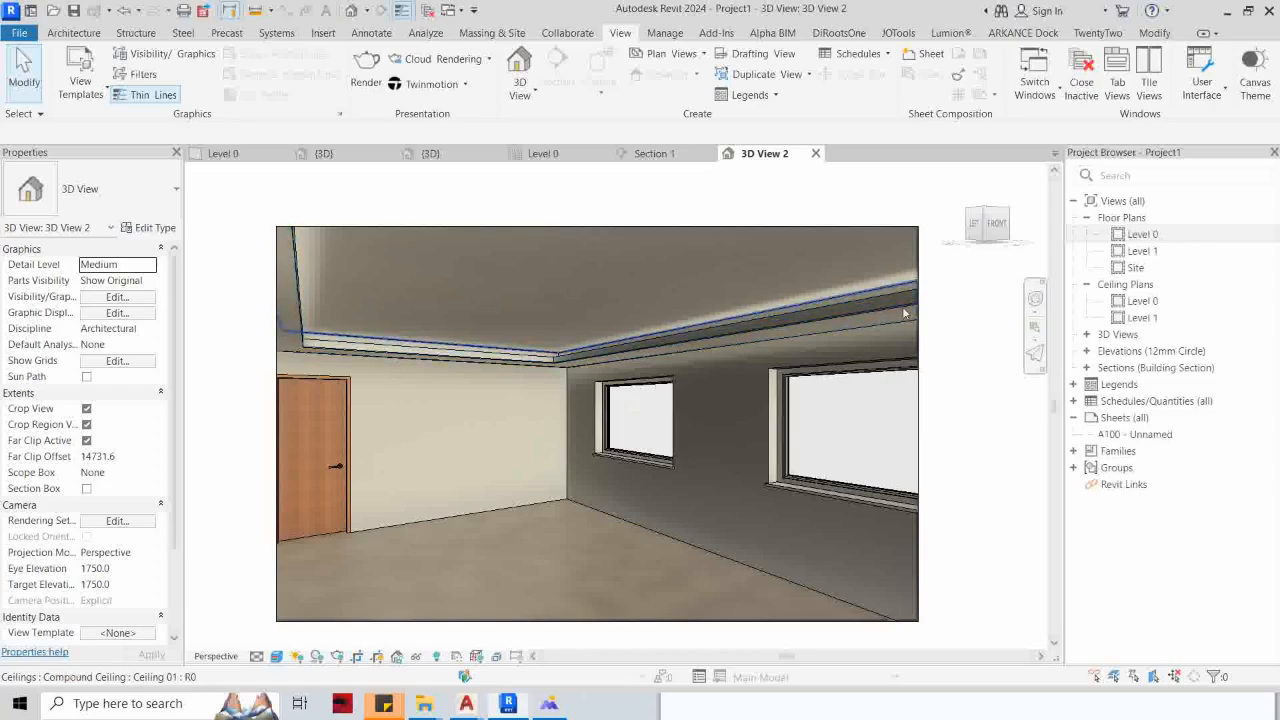
scroll(932, 377, "down", 1)
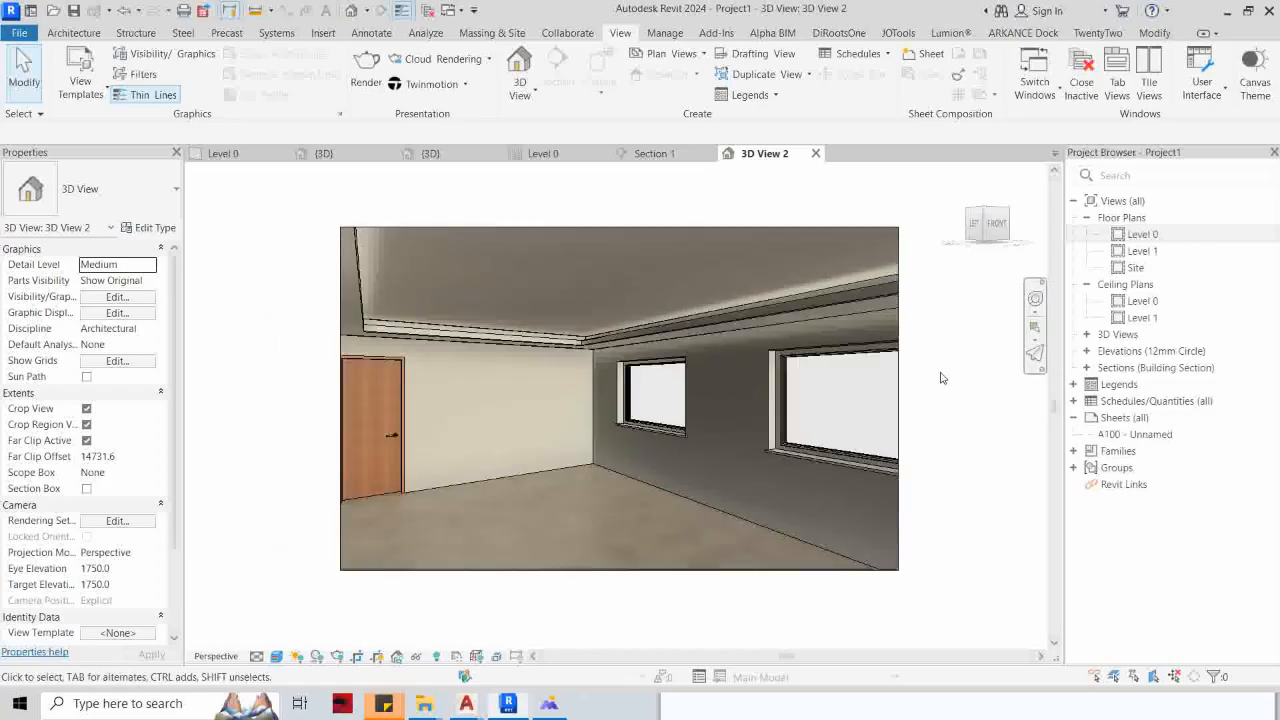
mouse_move(963, 343)
middle_mouse_down()
mouse_move(909, 351)
mouse_move(943, 357)
mouse_move(929, 351)
mouse_move(945, 341)
middle_mouse_up()
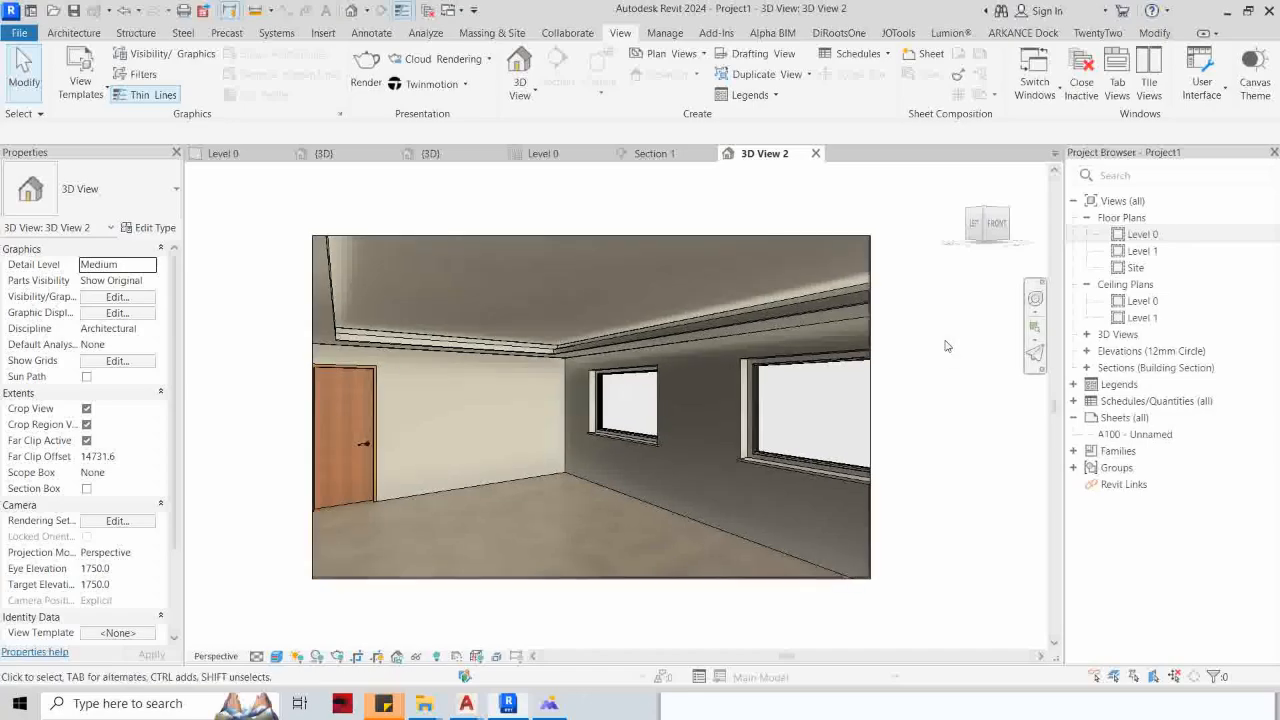